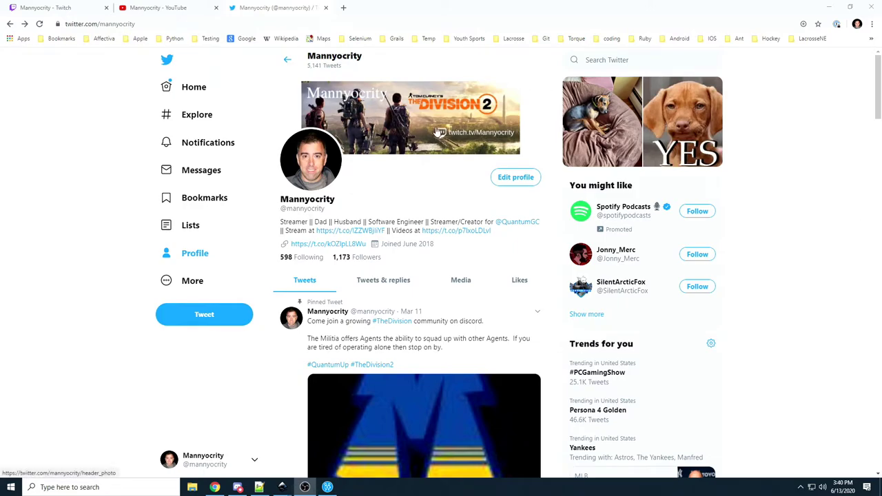
Step: Compare the existing Twitter, YouTube and Twitch channel banners across the browser tabs
{"action": "left_click", "coordinate": [174, 9]}
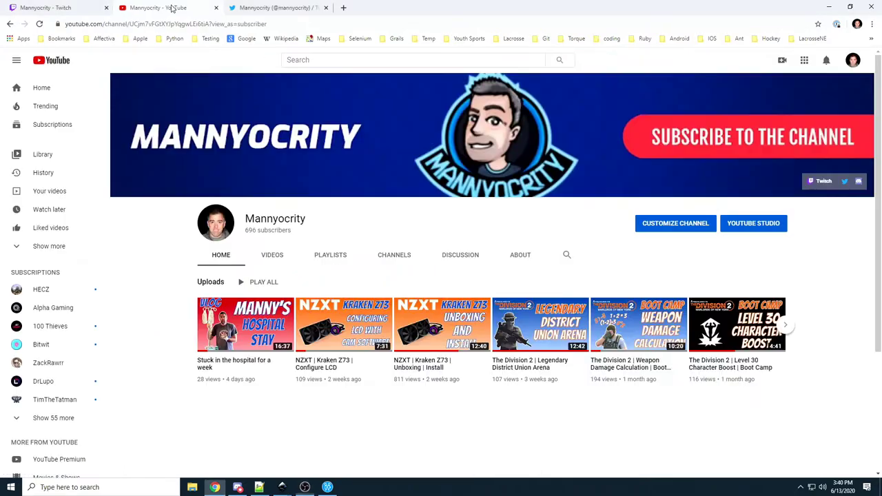
{"action": "left_click", "coordinate": [48, 9]}
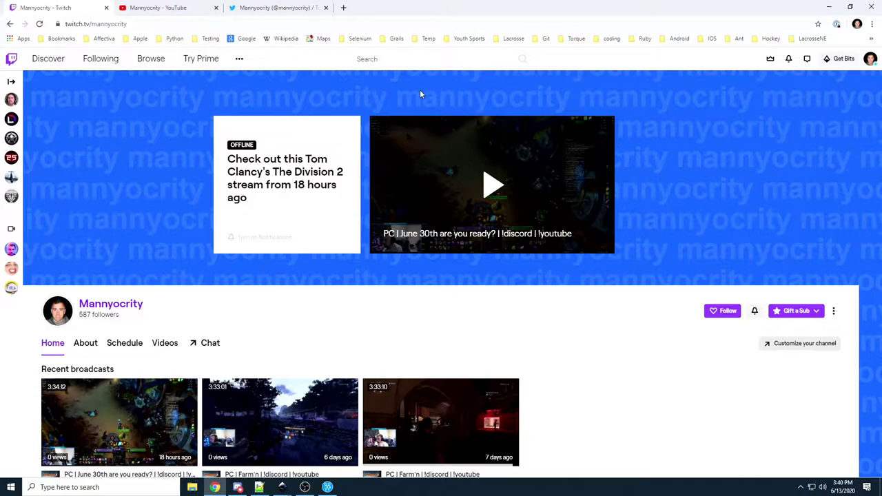
{"action": "left_click", "coordinate": [176, 9]}
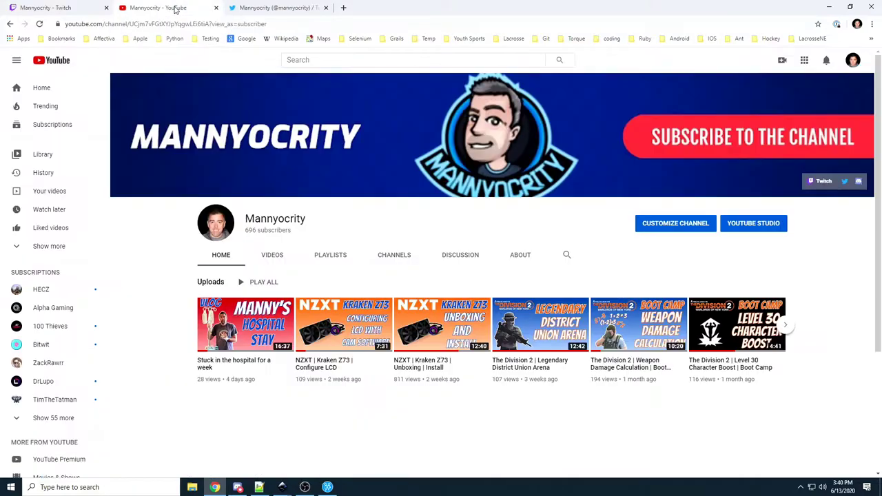
{"action": "left_click", "coordinate": [269, 7]}
{"action": "scroll", "coordinate": [421, 319], "scroll_direction": "down", "scroll_amount": 2}
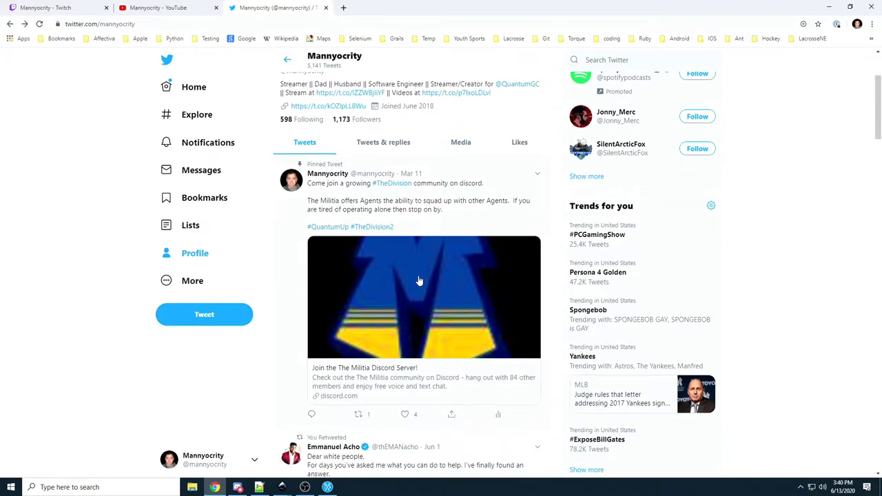
{"action": "scroll", "coordinate": [421, 126], "scroll_direction": "up", "scroll_amount": 2}
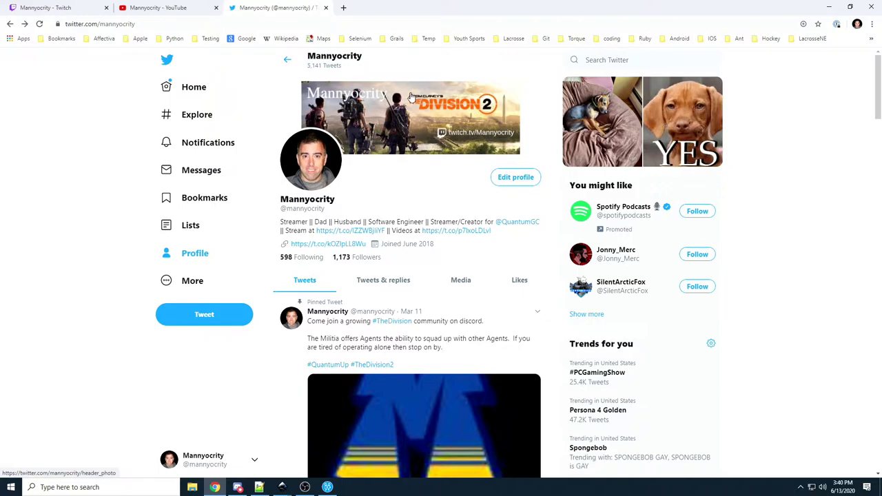
{"action": "left_click", "coordinate": [181, 8]}
{"action": "left_click", "coordinate": [88, 8]}
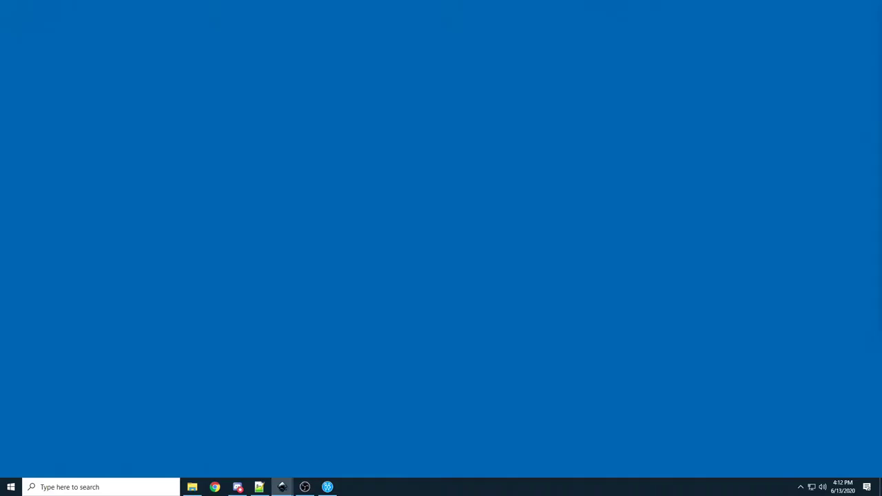
Step: Maximise Inkscape and set the document's display units to px with the page border hidden
{"action": "left_click_drag", "start_coordinate": [498, 53], "coordinate": [408, 53]}
{"action": "double_click", "coordinate": [407, 54]}
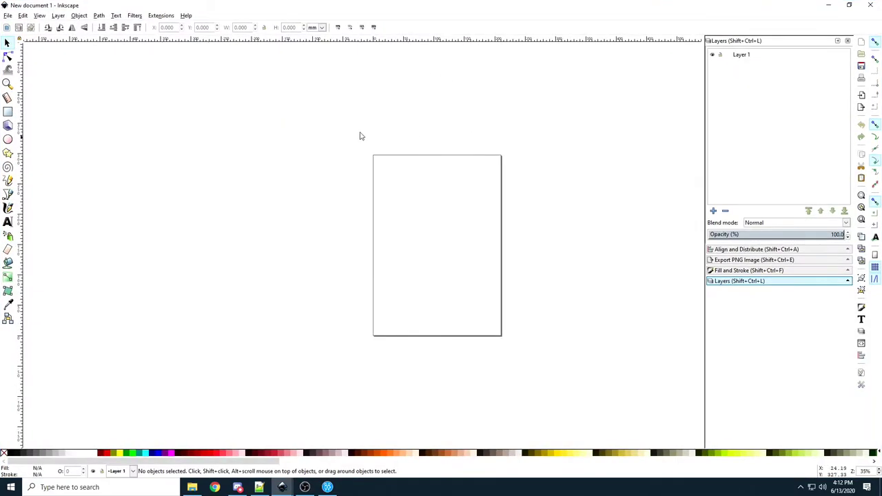
{"action": "left_click", "coordinate": [7, 15]}
{"action": "left_click", "coordinate": [51, 165]}
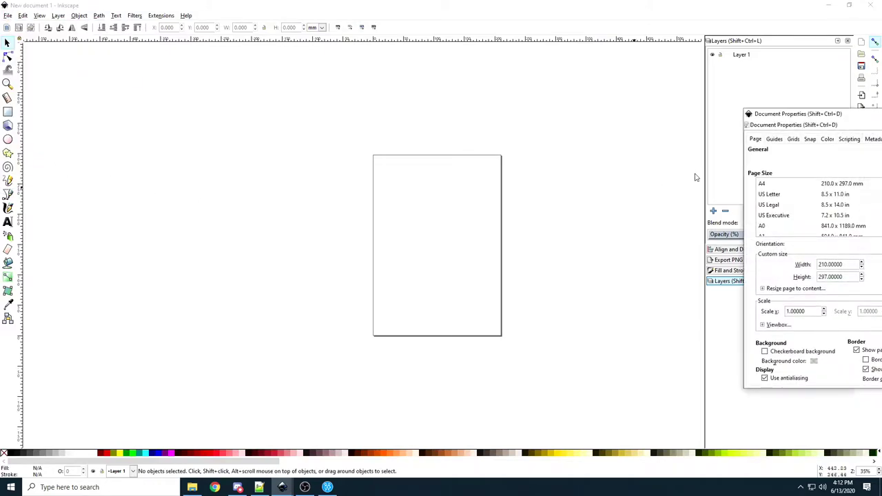
{"action": "left_click_drag", "start_coordinate": [824, 118], "coordinate": [583, 102]}
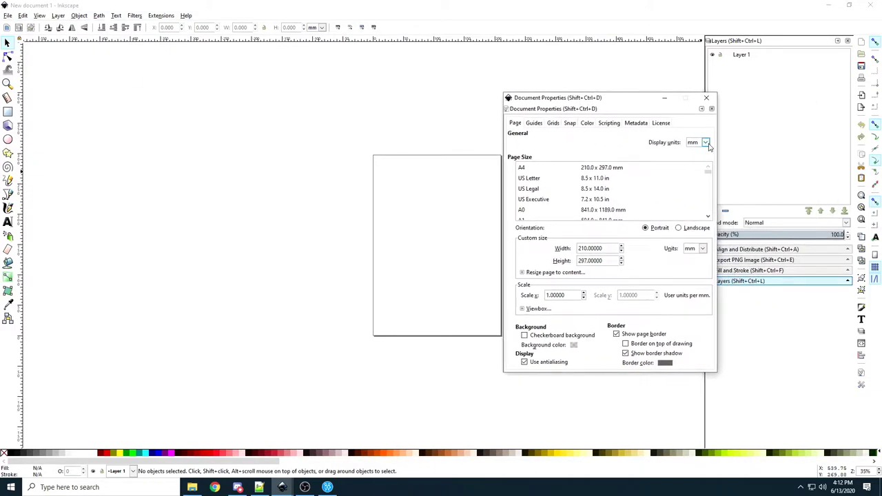
{"action": "left_click", "coordinate": [707, 143]}
{"action": "left_click", "coordinate": [699, 208]}
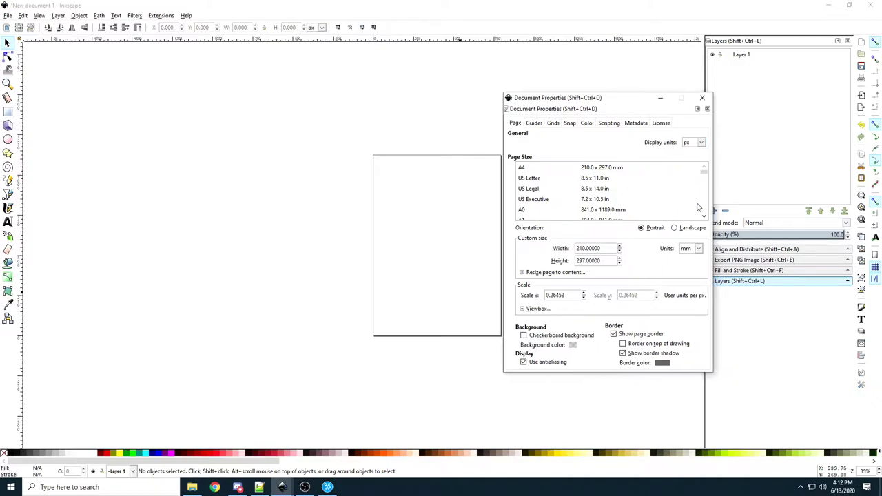
{"action": "left_click", "coordinate": [613, 335]}
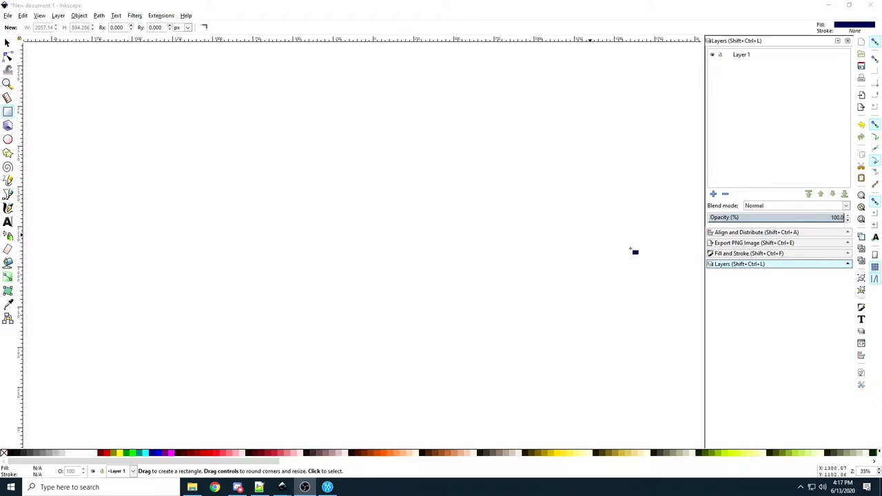
Step: Rename the only layer from Layer 1 to 'Background'
{"action": "left_click", "coordinate": [743, 56]}
{"action": "left_click", "coordinate": [743, 57]}
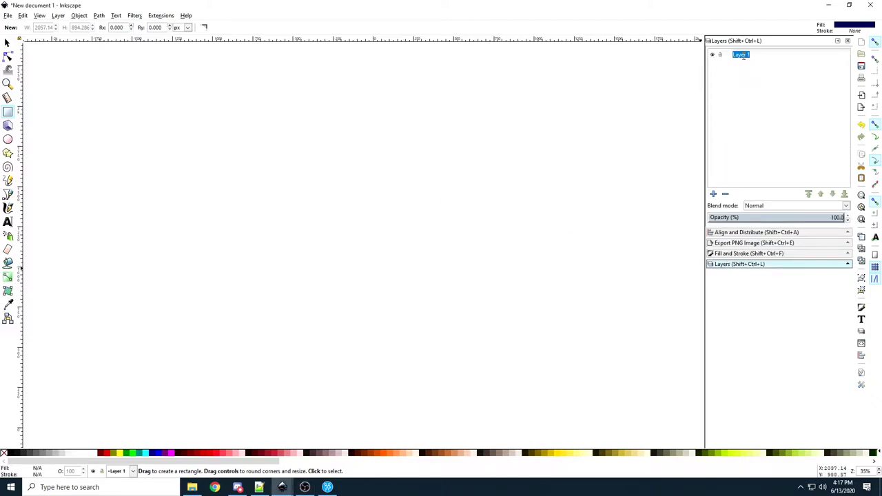
{"action": "type", "text": "Background"}
{"action": "key", "text": "Return"}
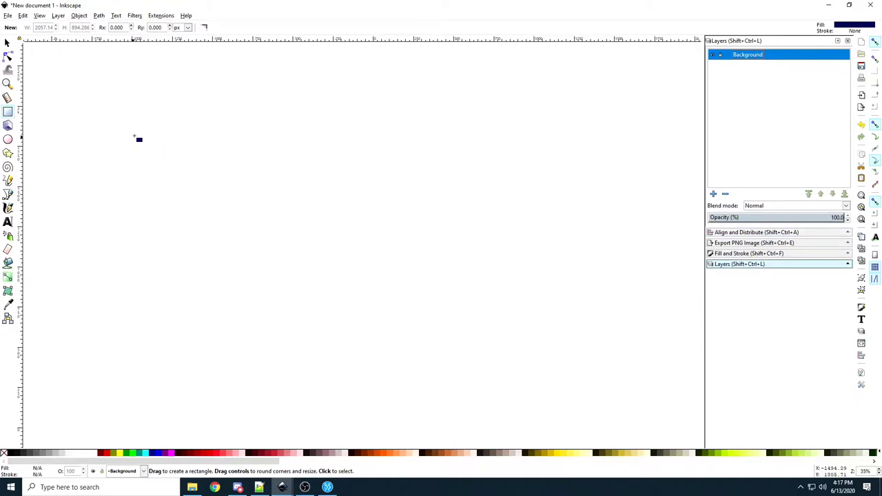
Step: Draw a dark-blue rectangle and size it to W 2560 × H 1440 px
{"action": "left_click_drag", "start_coordinate": [136, 124], "coordinate": [439, 261]}
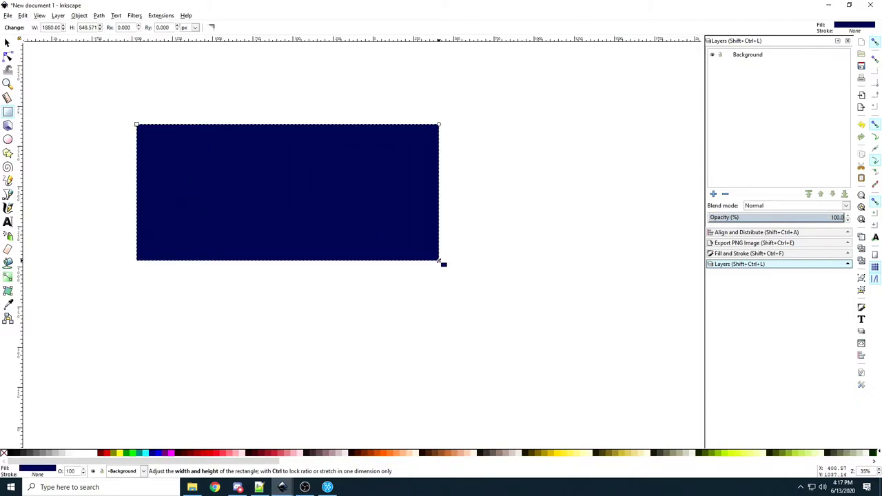
{"action": "left_click", "coordinate": [8, 44]}
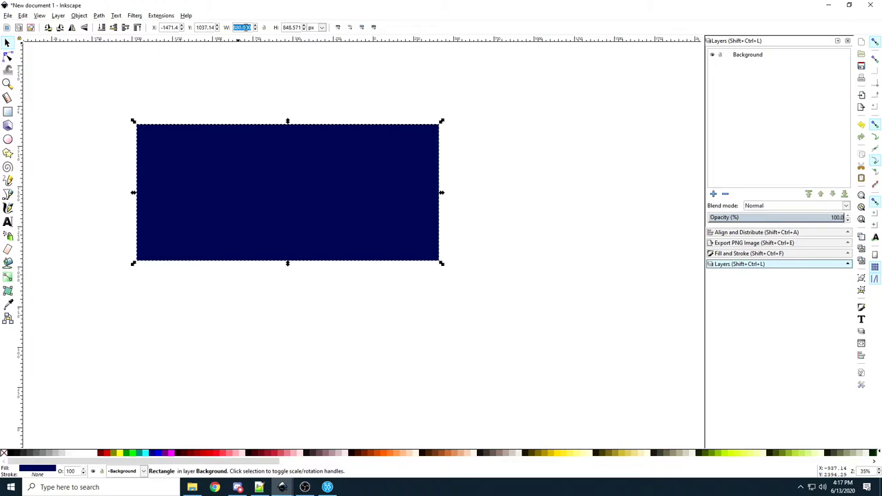
{"action": "type", "text": "2560"}
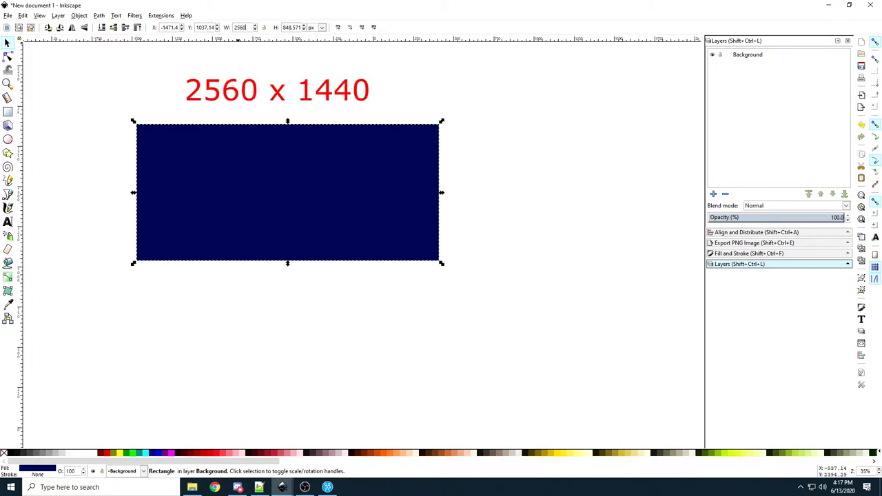
{"action": "key", "text": "Tab"}
{"action": "type", "text": "1"}
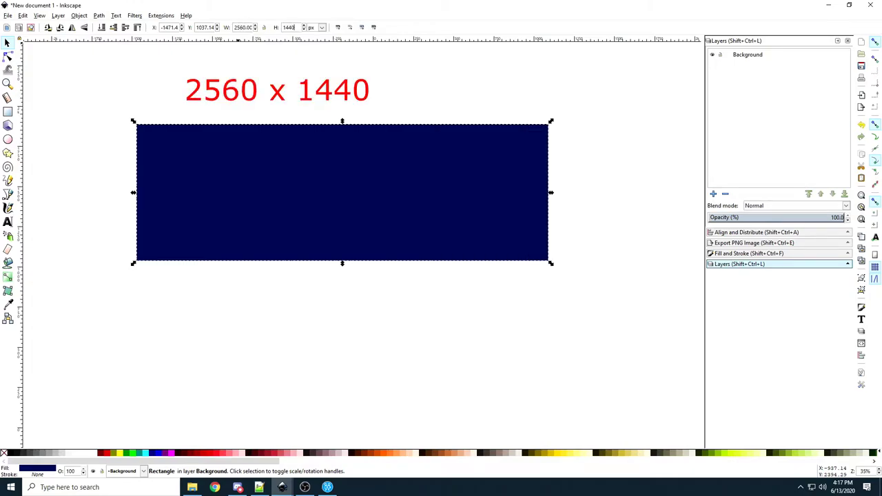
{"action": "type", "text": "440"}
{"action": "key", "text": "Return"}
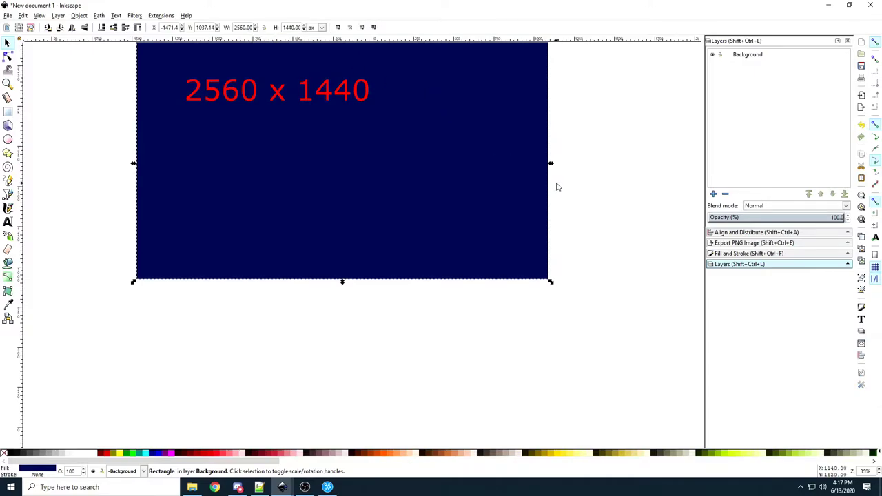
{"action": "scroll", "coordinate": [557, 186], "scroll_direction": "up", "scroll_amount": 2}
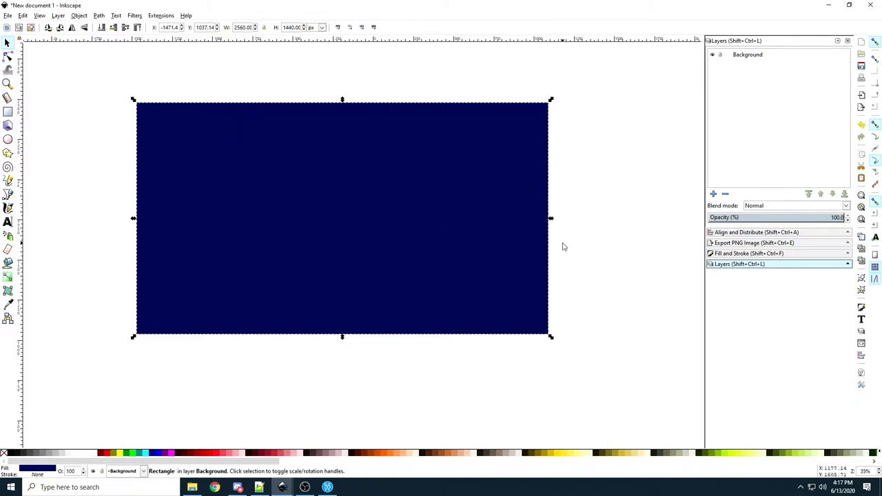
Step: Keep alignment relative to Drawing and show the rectangle's Fill and Stroke settings
{"action": "left_click", "coordinate": [727, 234]}
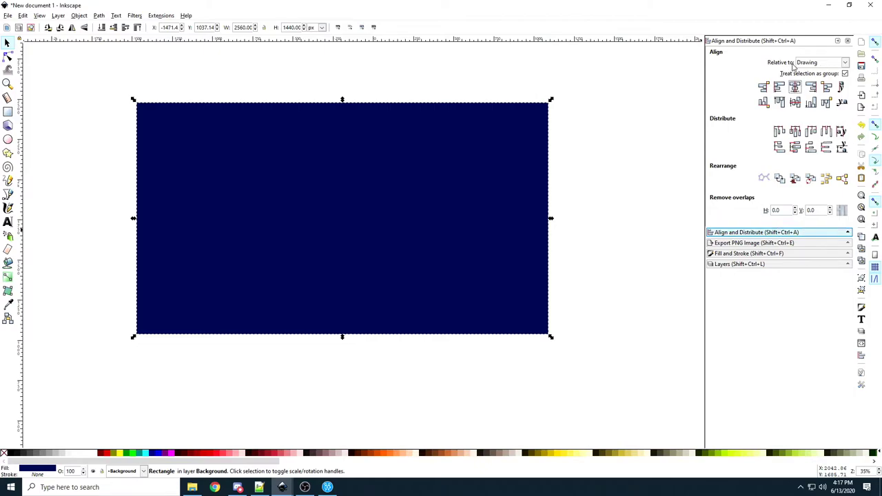
{"action": "left_click", "coordinate": [843, 63]}
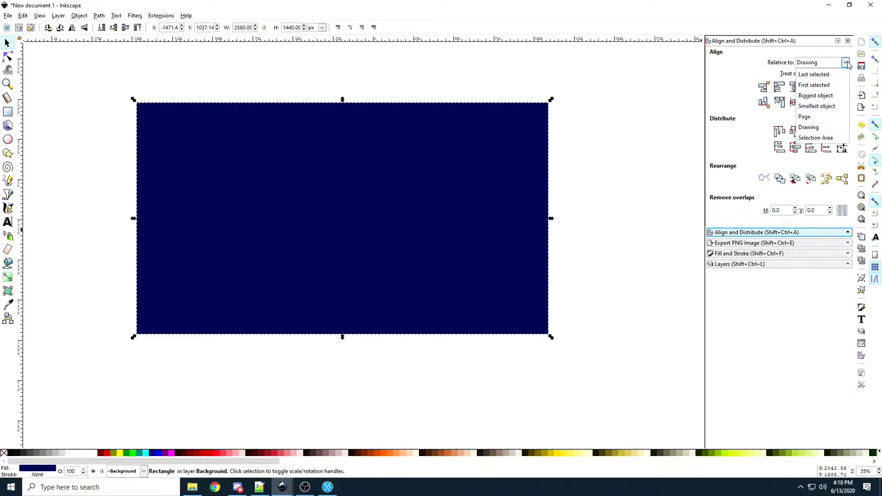
{"action": "left_click", "coordinate": [817, 128]}
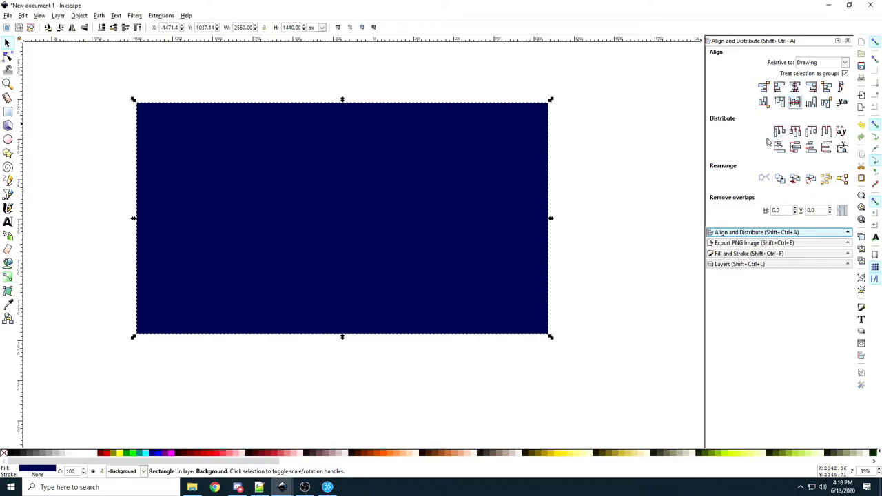
{"action": "left_click", "coordinate": [751, 253]}
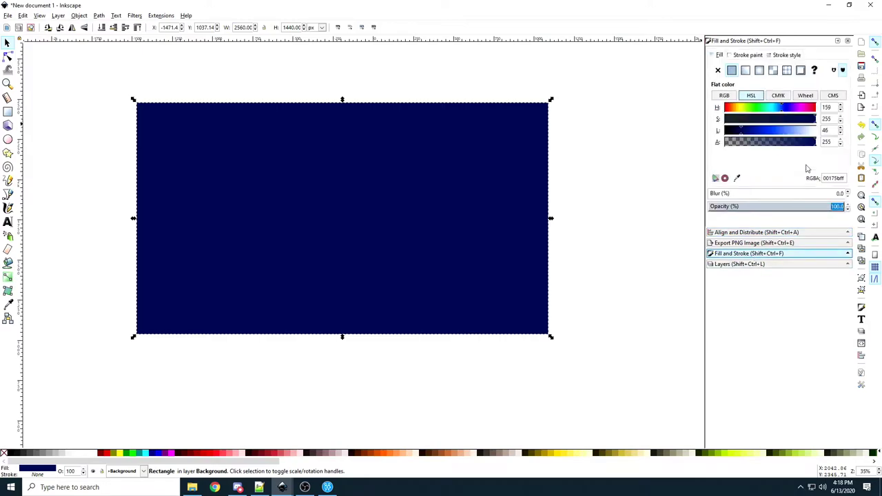
Step: Make the fill a radial gradient with centre stop colour 0d47a1ff
{"action": "left_click", "coordinate": [760, 70]}
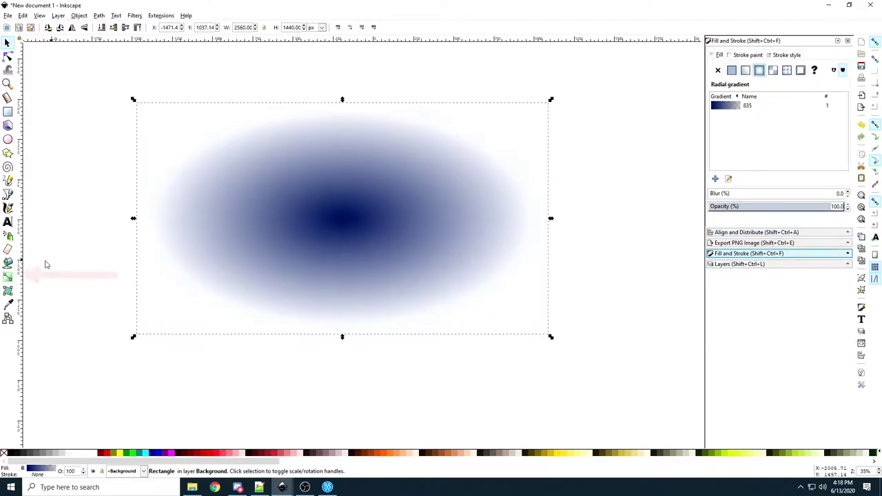
{"action": "left_click", "coordinate": [8, 277]}
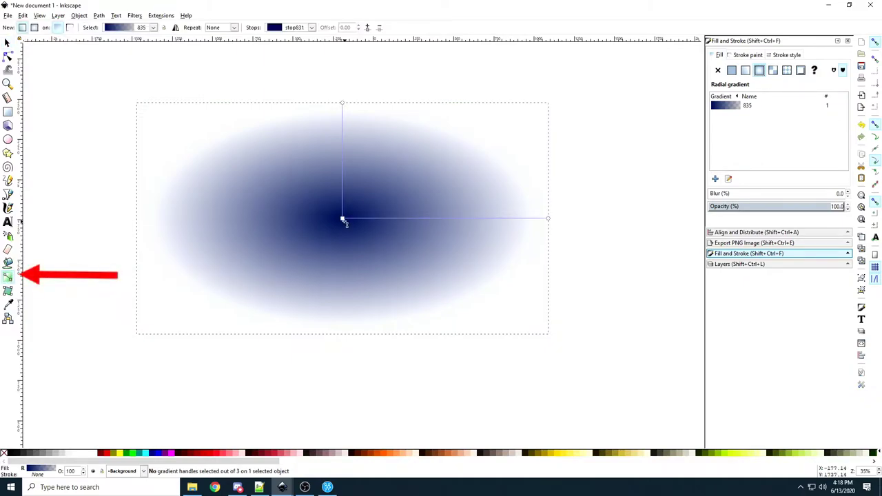
{"action": "left_click", "coordinate": [343, 219]}
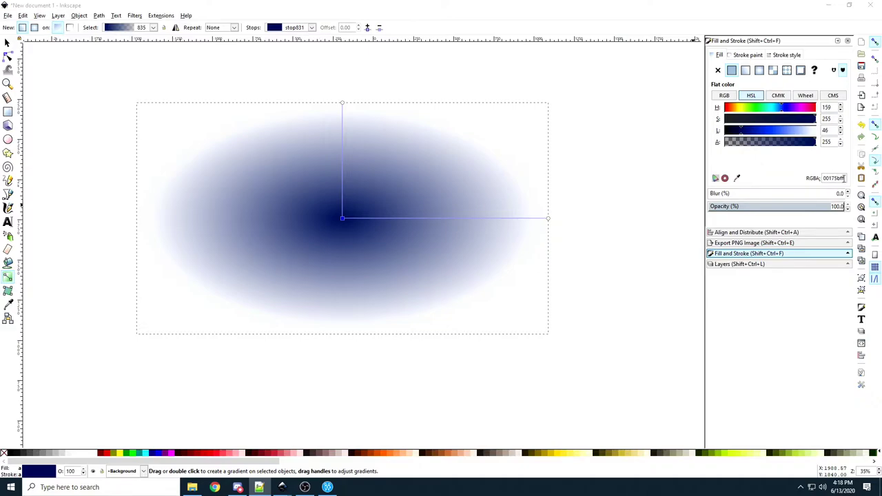
{"action": "left_click_drag", "start_coordinate": [845, 178], "coordinate": [818, 181]}
{"action": "type", "text": "0d47a1"}
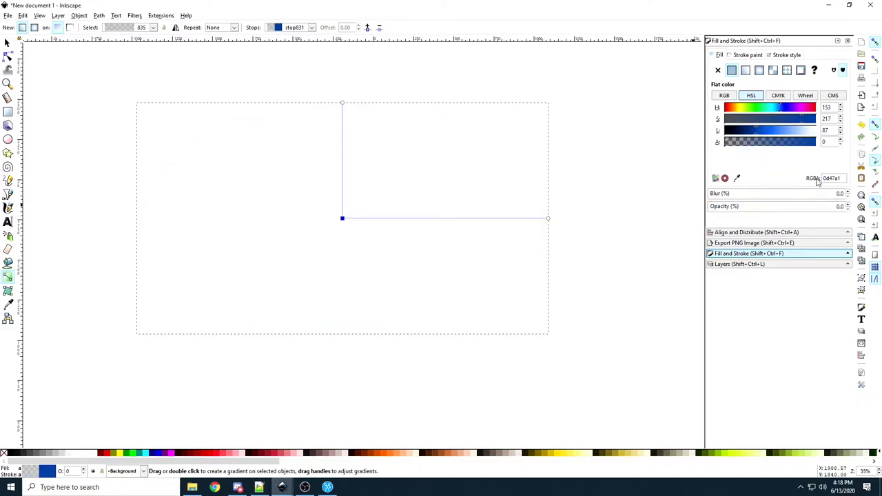
{"action": "type", "text": "ff"}
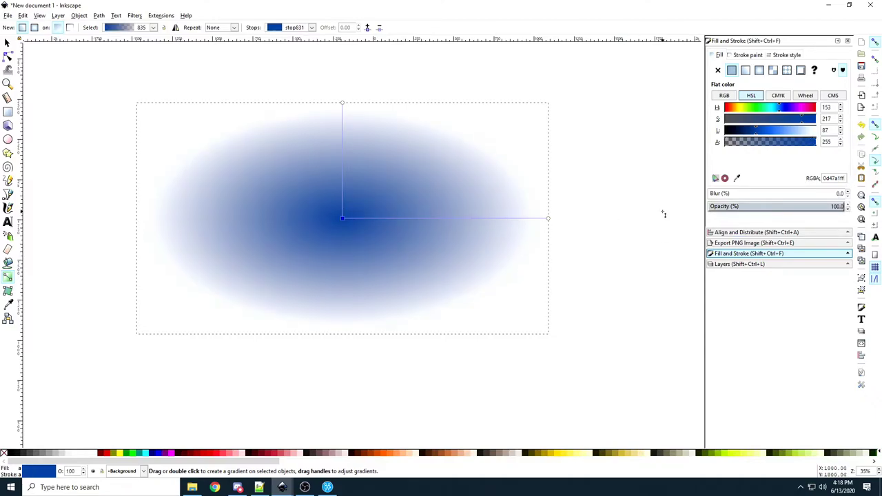
Step: Make the outer gradient stop fully opaque (ff), reapply the radial gradient, and deselect
{"action": "left_click", "coordinate": [549, 220]}
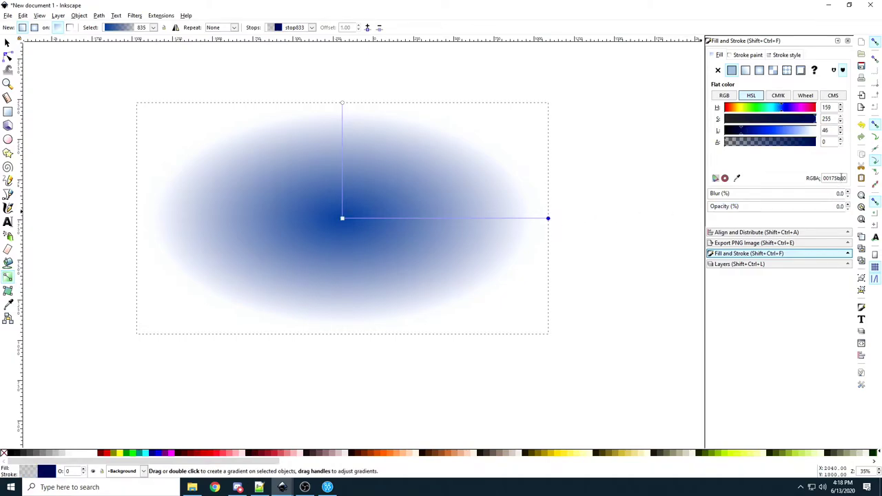
{"action": "left_click_drag", "start_coordinate": [845, 178], "coordinate": [839, 179]}
{"action": "type", "text": "ff"}
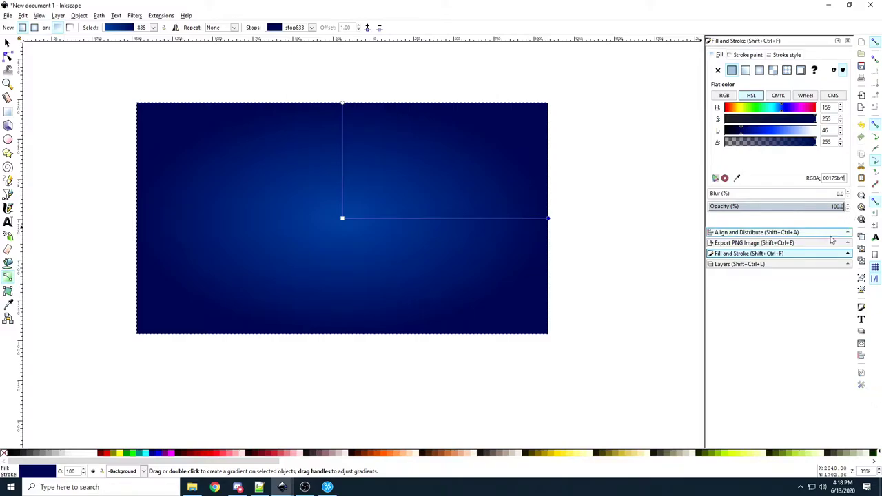
{"action": "left_click", "coordinate": [732, 265]}
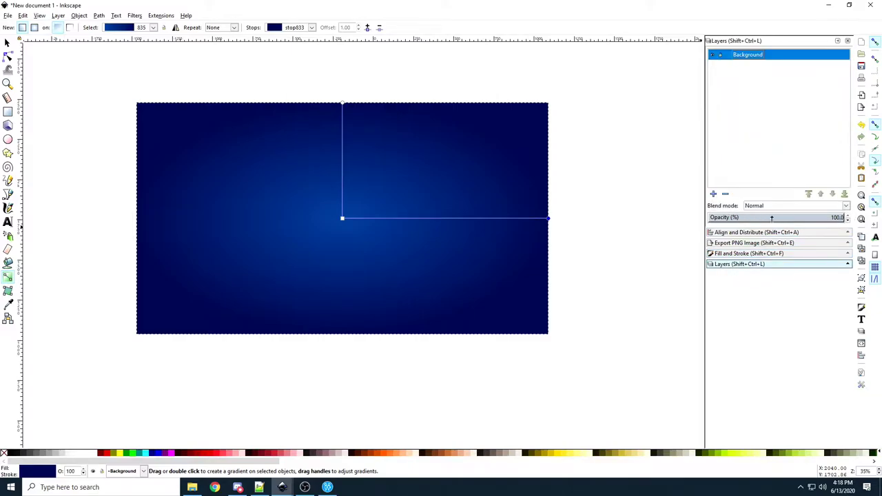
{"action": "left_click", "coordinate": [765, 253]}
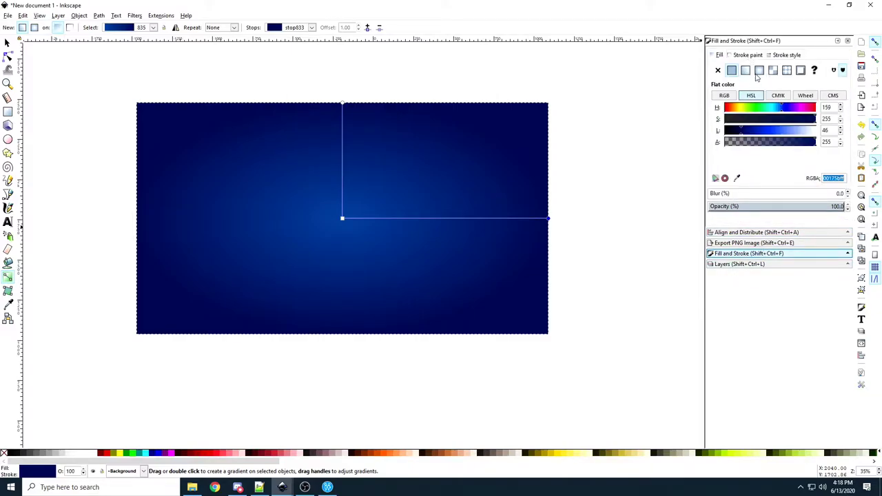
{"action": "left_click", "coordinate": [758, 72]}
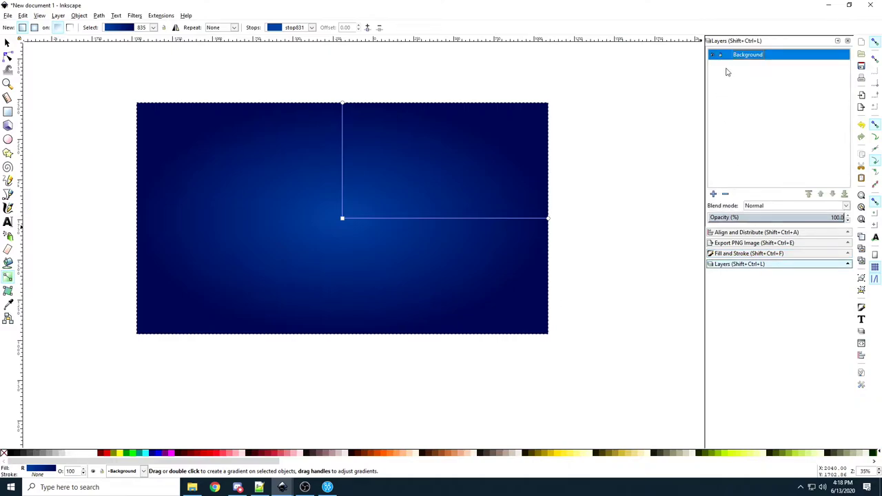
{"action": "key", "text": "Escape"}
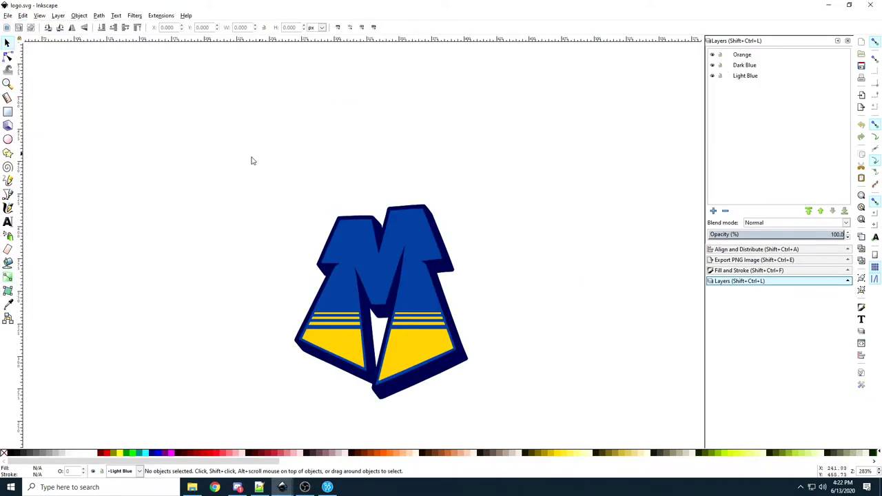
Step: Select the M logo in logo.svg, then add a 'watermark' layer to the banner document
{"action": "left_click_drag", "start_coordinate": [210, 151], "coordinate": [568, 341]}
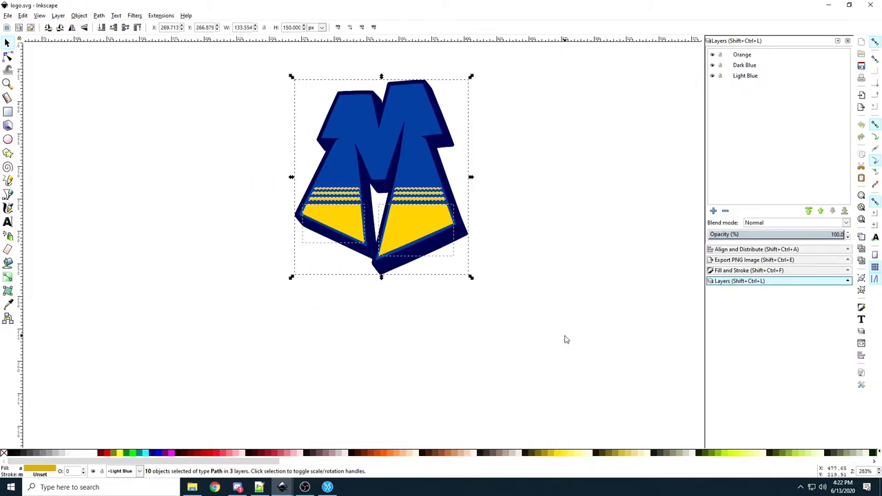
{"action": "left_click", "coordinate": [827, 7]}
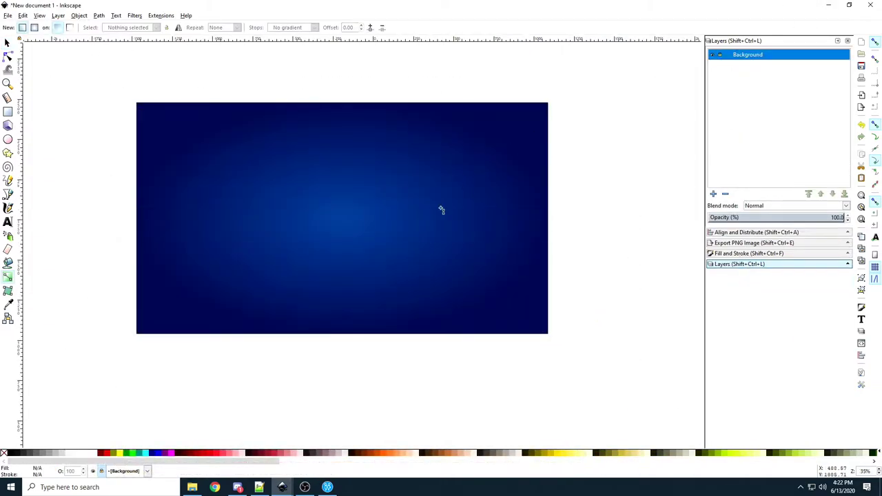
{"action": "left_click", "coordinate": [713, 195]}
{"action": "type", "text": "w"}
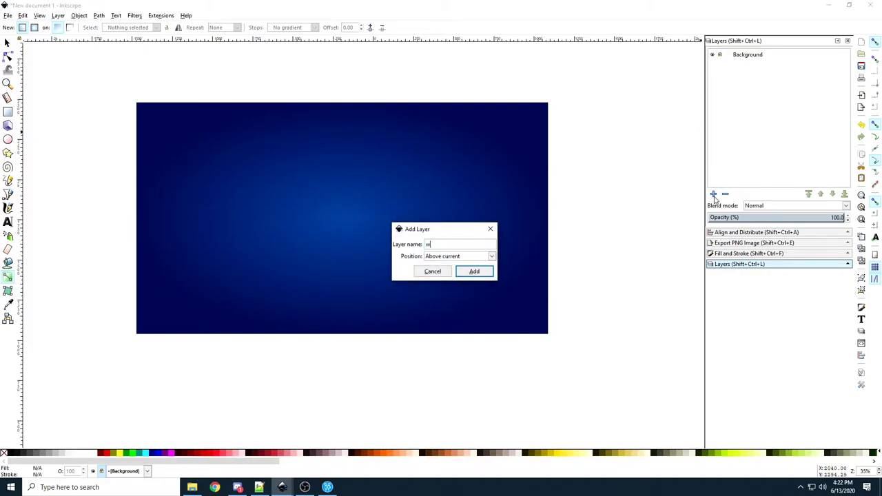
{"action": "type", "text": "atermark"}
{"action": "key", "text": "Return"}
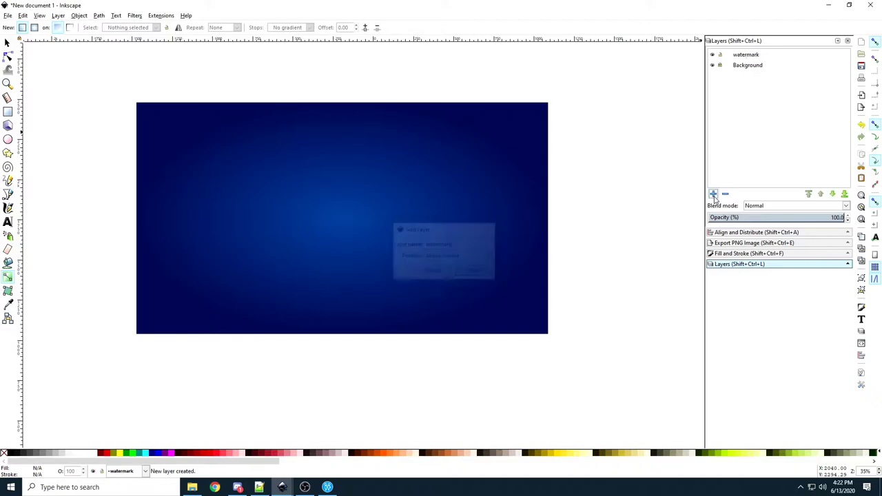
Step: Paste the M logo and scale it proportionally to about 1245 × 1399 px
{"action": "key", "text": "ctrl+v"}
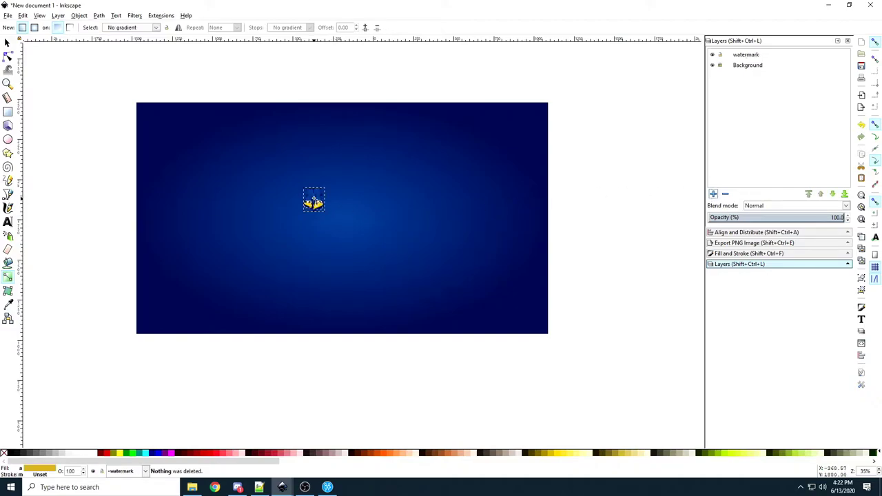
{"action": "key", "text": "s"}
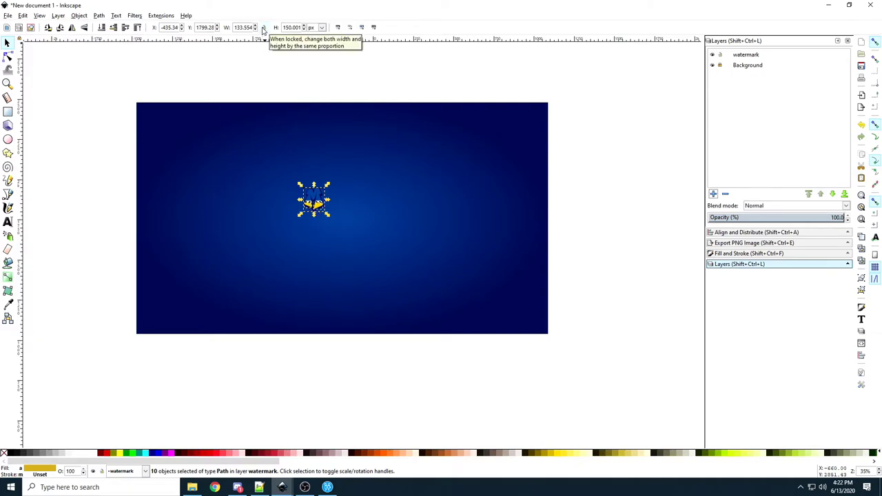
{"action": "left_click", "coordinate": [262, 28]}
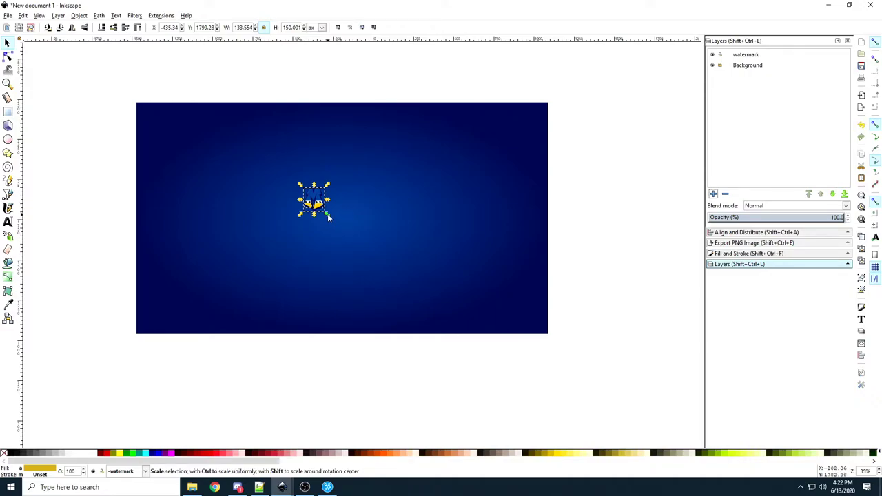
{"action": "left_click_drag", "start_coordinate": [328, 216], "coordinate": [505, 336]}
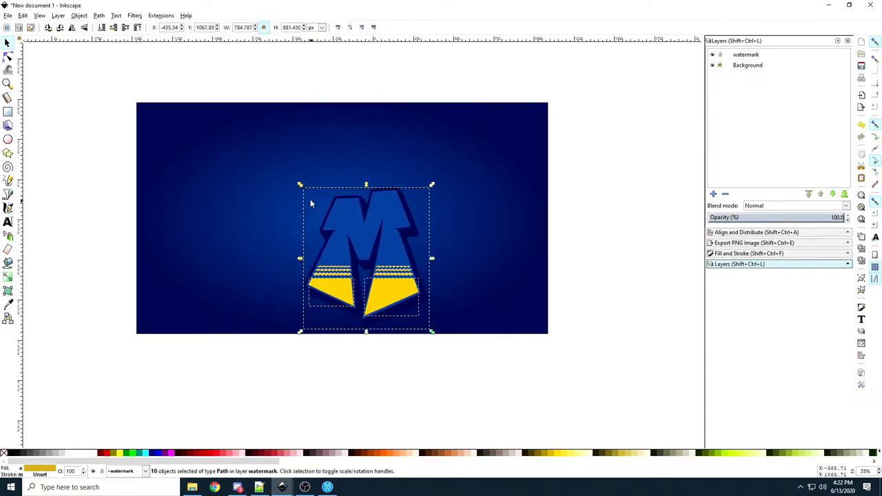
{"action": "left_click_drag", "start_coordinate": [300, 184], "coordinate": [215, 105]}
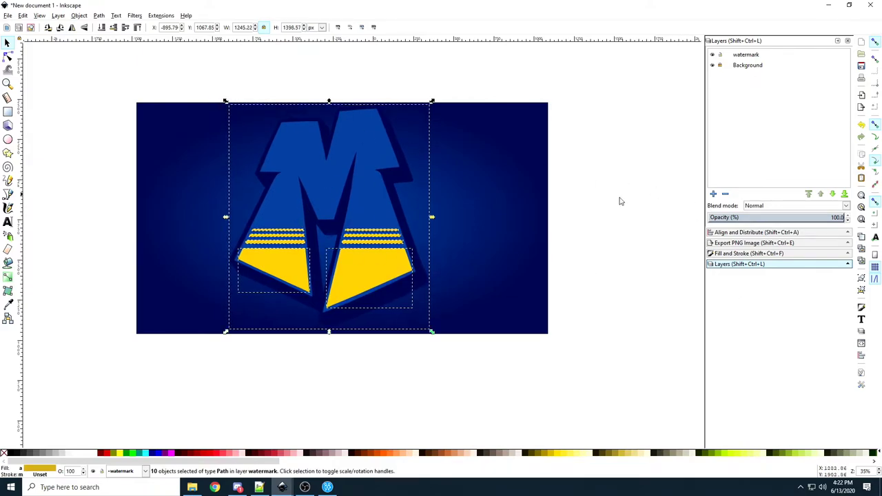
Step: Centre the logo as one group on the banner's vertical and horizontal axes
{"action": "left_click", "coordinate": [739, 235]}
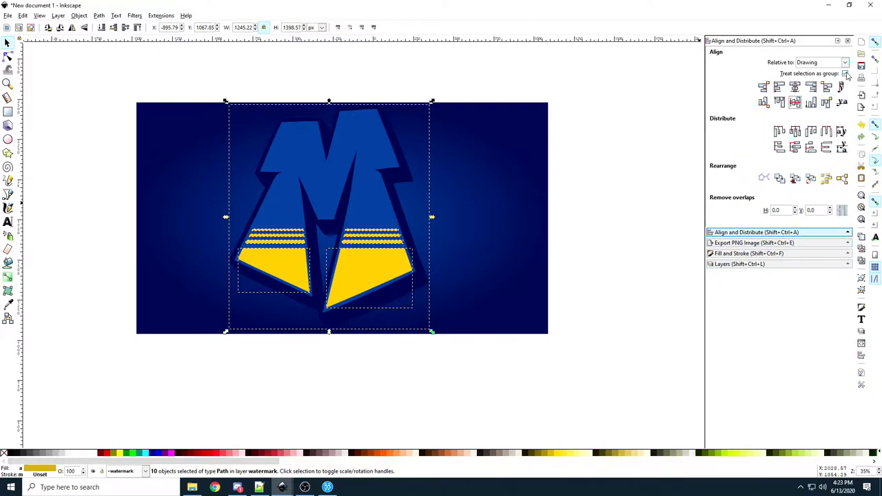
{"action": "left_click", "coordinate": [794, 87]}
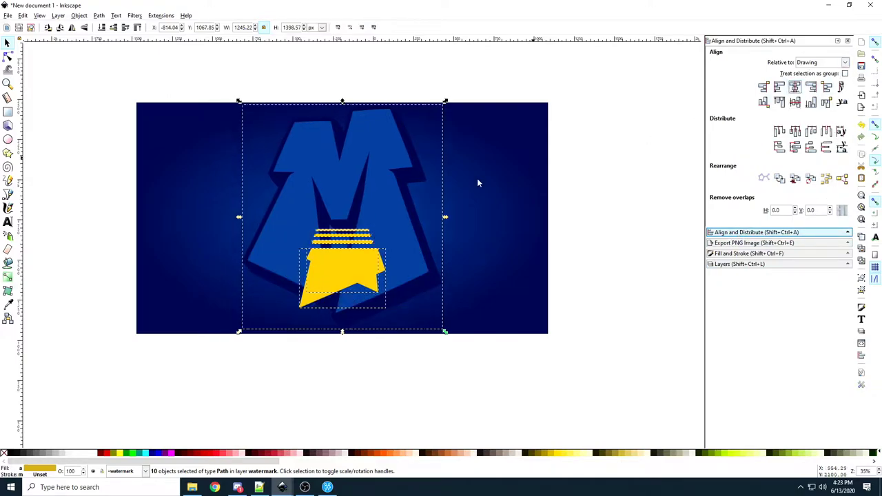
{"action": "key", "text": "ctrl+z"}
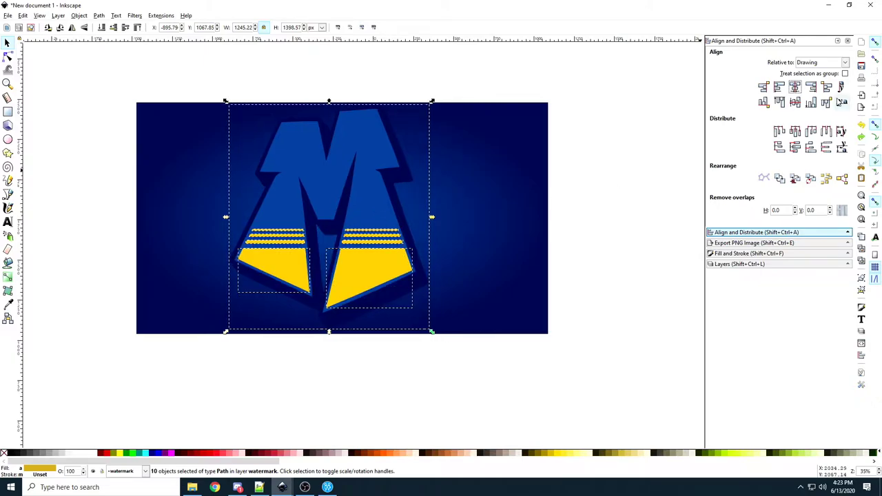
{"action": "left_click", "coordinate": [845, 73]}
{"action": "left_click", "coordinate": [794, 86]}
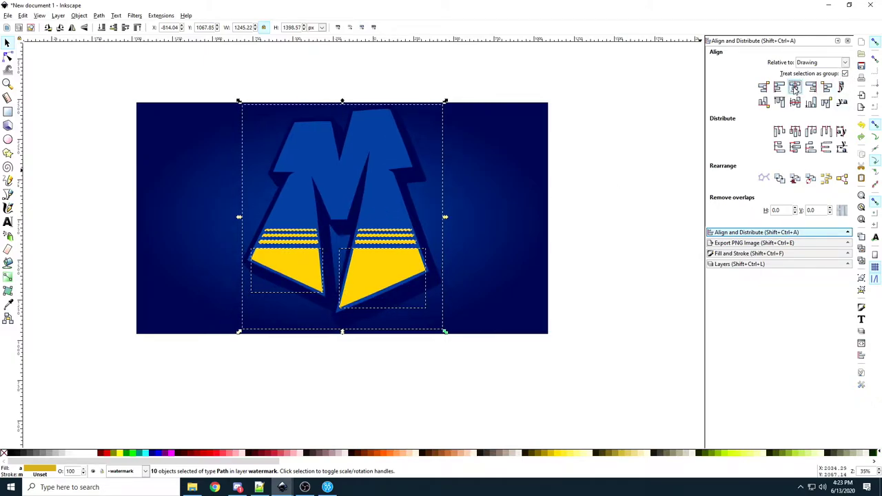
{"action": "left_click", "coordinate": [794, 102]}
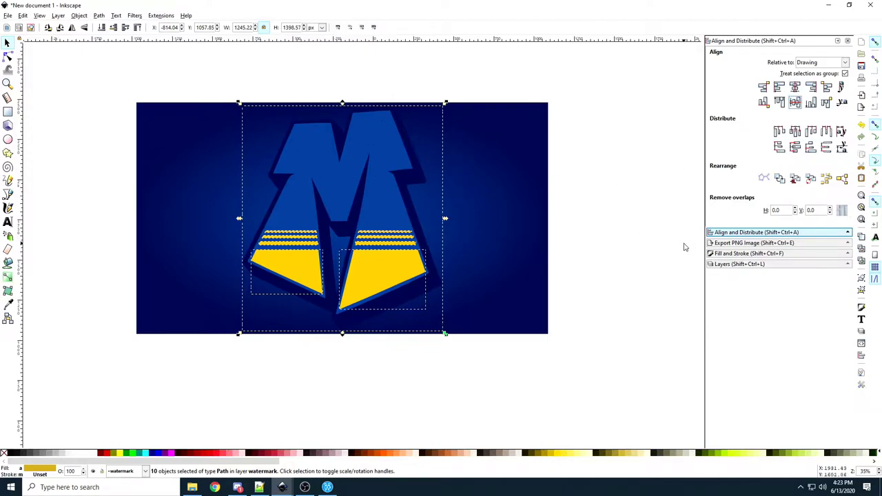
{"action": "left_click", "coordinate": [729, 270]}
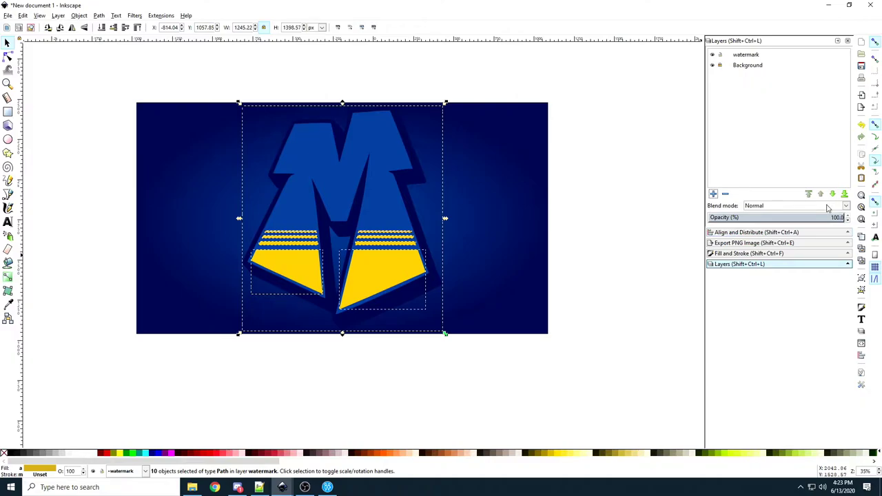
Step: Set the watermark layer's opacity to 25% and lock it
{"action": "left_click", "coordinate": [735, 218]}
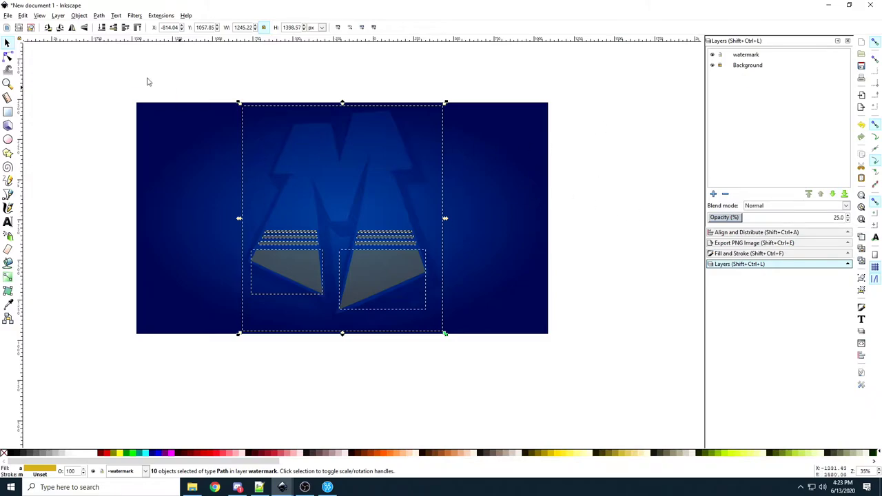
{"action": "left_click", "coordinate": [98, 101]}
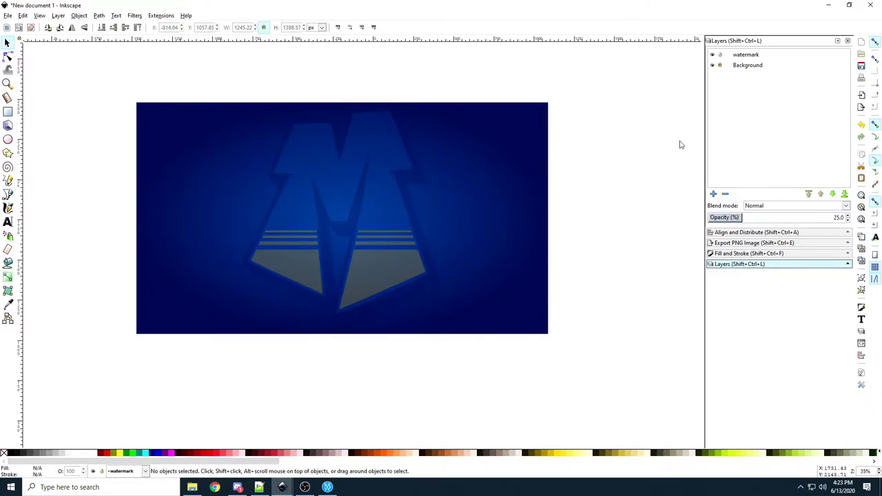
{"action": "left_click", "coordinate": [720, 55]}
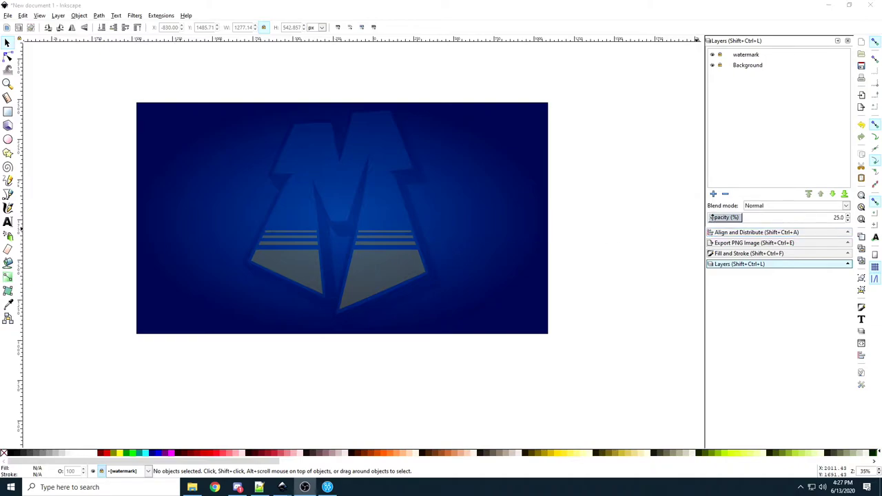
Step: Add a new layer named template
{"action": "left_click", "coordinate": [714, 195]}
{"action": "type", "text": "template"}
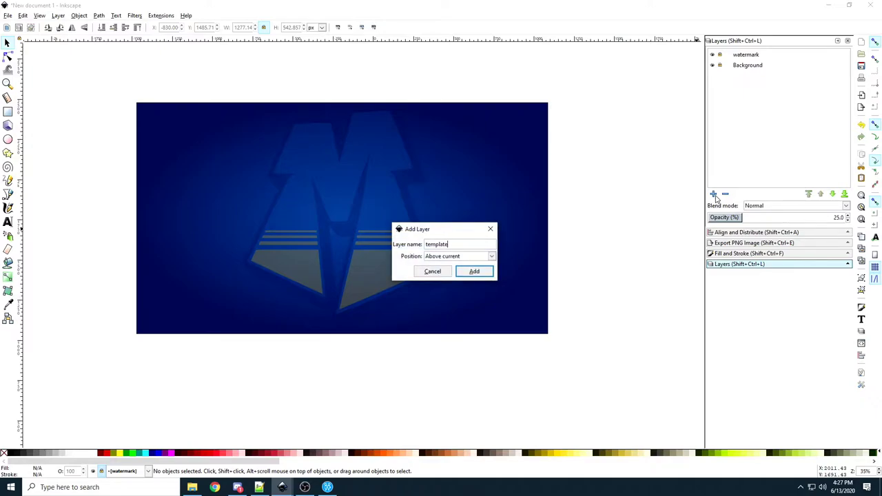
{"action": "key", "text": "Return"}
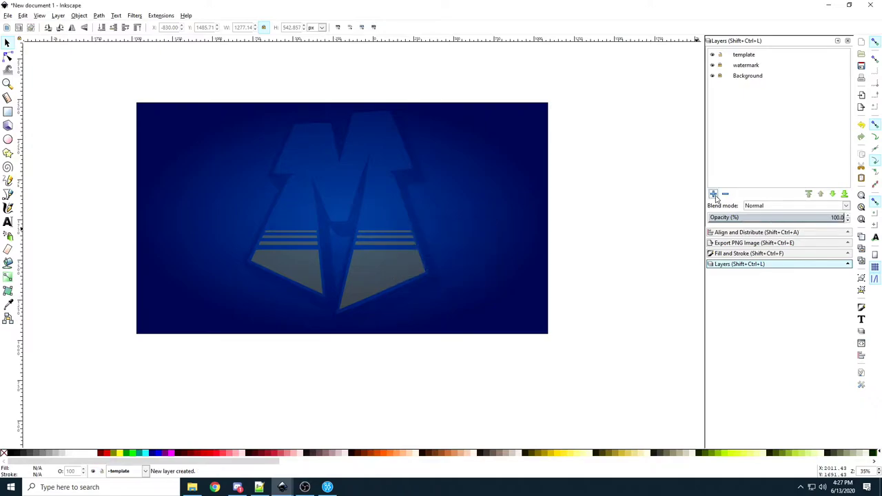
Step: Draw a yellow rectangle across the banner's middle and fade the layer to 25% opacity
{"action": "left_click", "coordinate": [8, 112]}
{"action": "left_click_drag", "start_coordinate": [220, 169], "coordinate": [448, 267]}
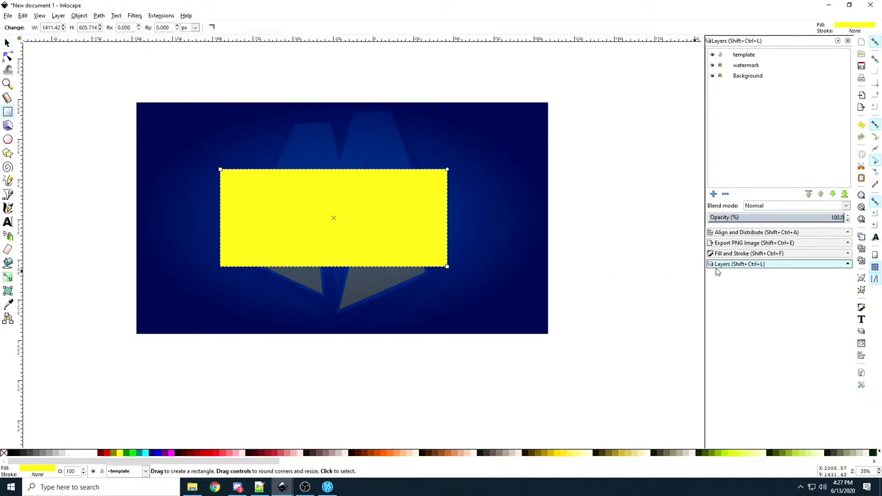
{"action": "left_click", "coordinate": [739, 217]}
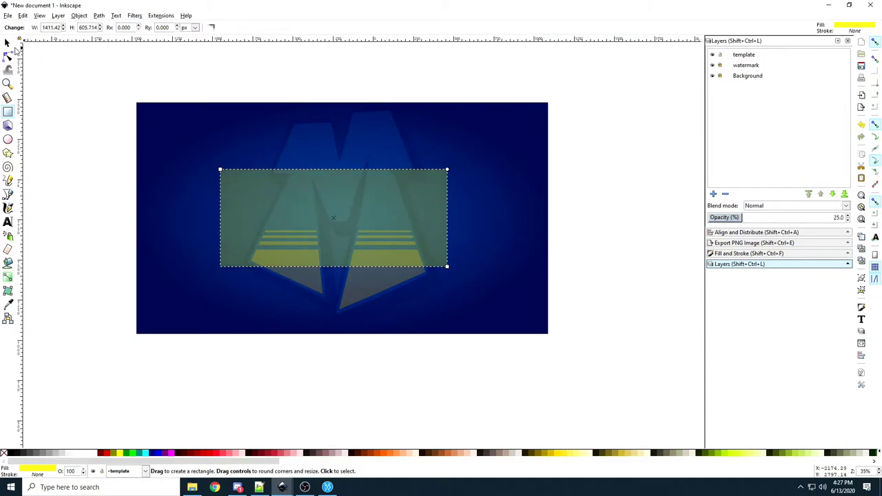
{"action": "left_click", "coordinate": [9, 44]}
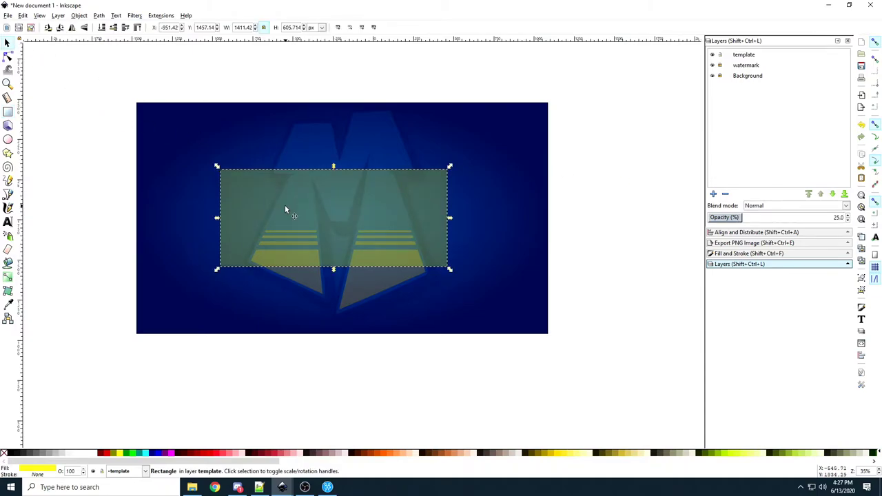
Step: Resize the template rectangle to 1546 × 423 px
{"action": "double_click", "coordinate": [243, 27]}
{"action": "type", "text": "15"}
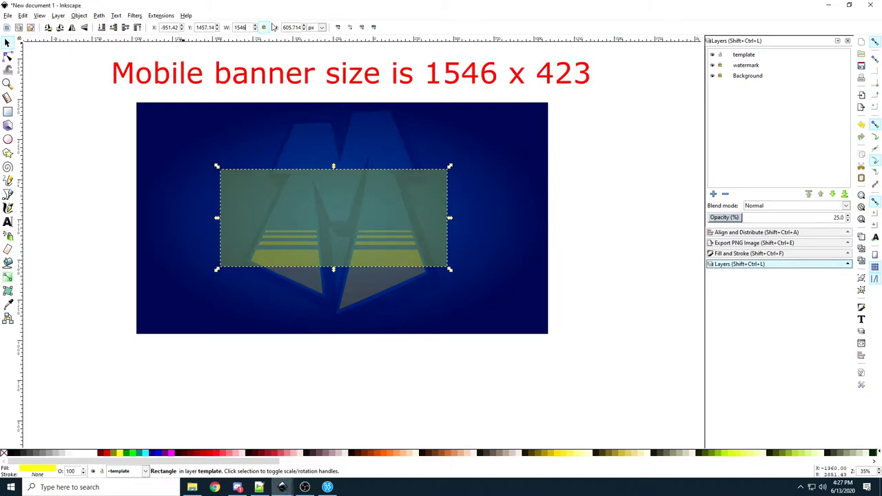
{"action": "type", "text": "46"}
{"action": "key", "text": "Return"}
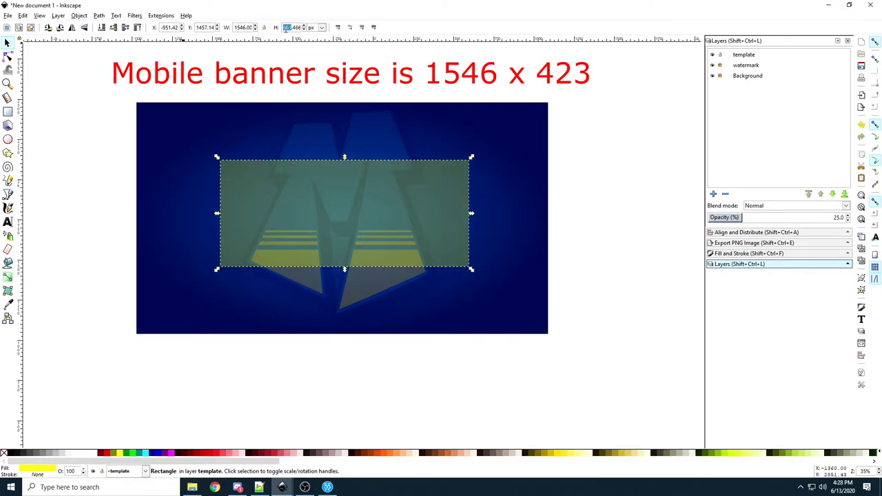
{"action": "double_click", "coordinate": [286, 29]}
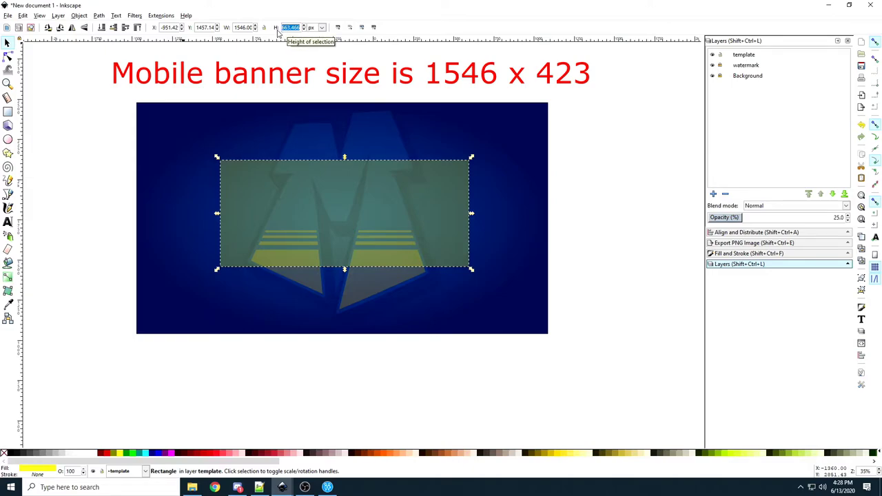
{"action": "type", "text": "4"}
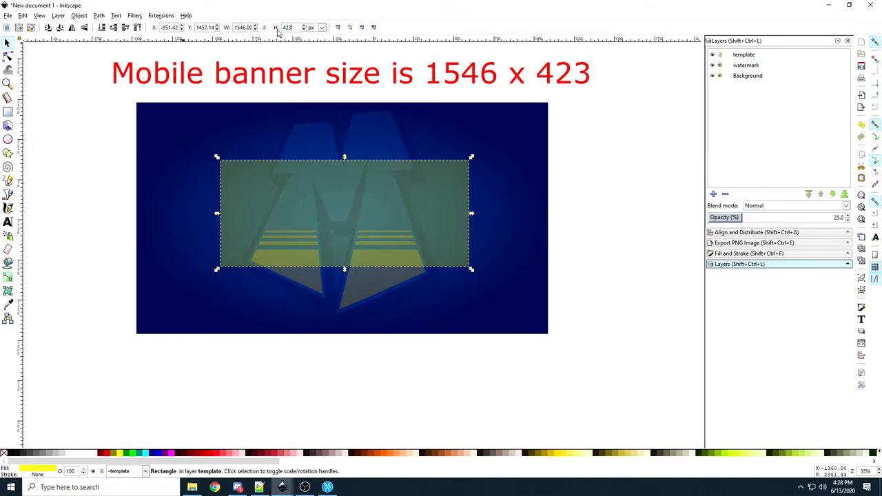
{"action": "type", "text": "23"}
{"action": "key", "text": "Return"}
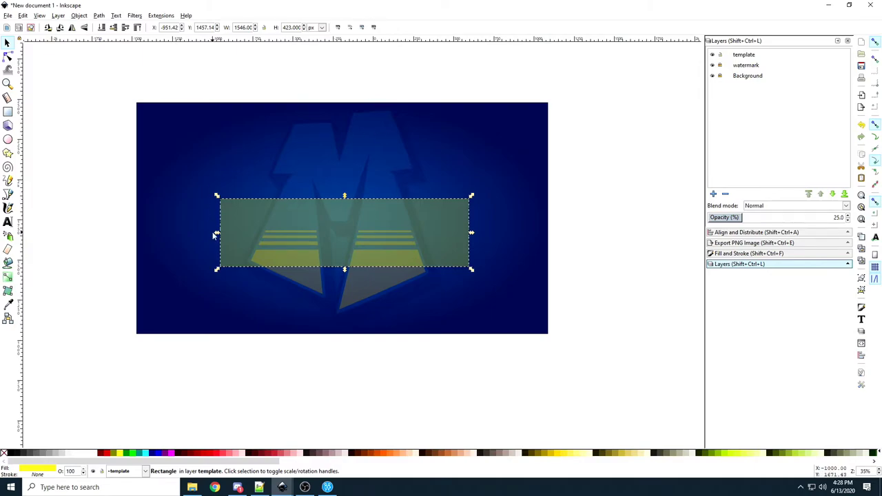
Step: Centre the rectangle horizontally and vertically on the drawing
{"action": "left_click", "coordinate": [732, 232]}
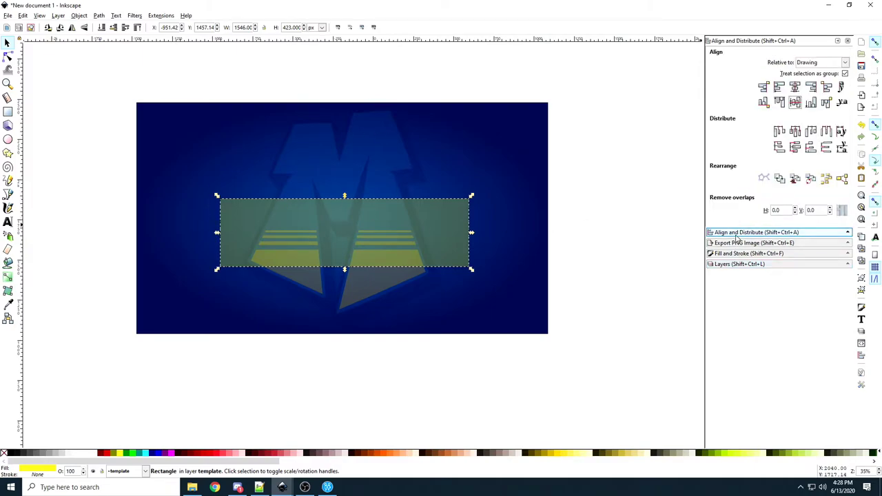
{"action": "left_click", "coordinate": [794, 86]}
{"action": "left_click", "coordinate": [794, 102]}
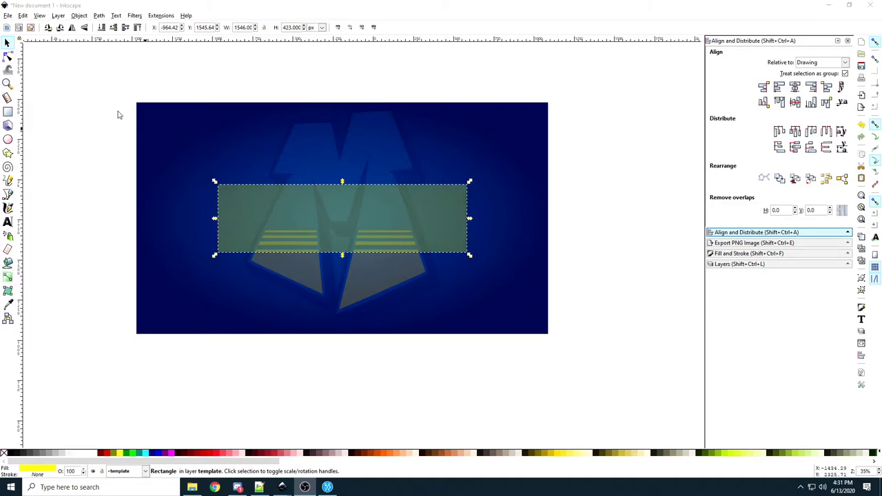
Step: Open the portrait photo file and make the template layer current
{"action": "left_click", "coordinate": [7, 15]}
{"action": "left_click", "coordinate": [39, 47]}
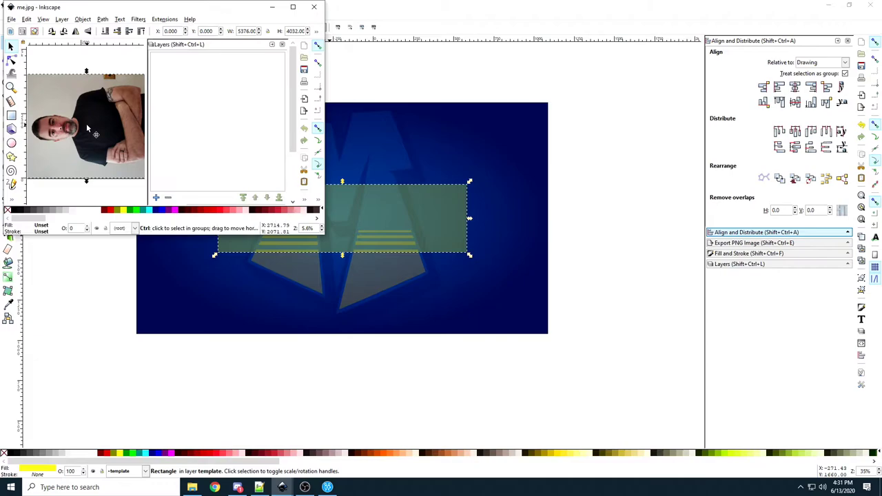
{"action": "left_click", "coordinate": [740, 264]}
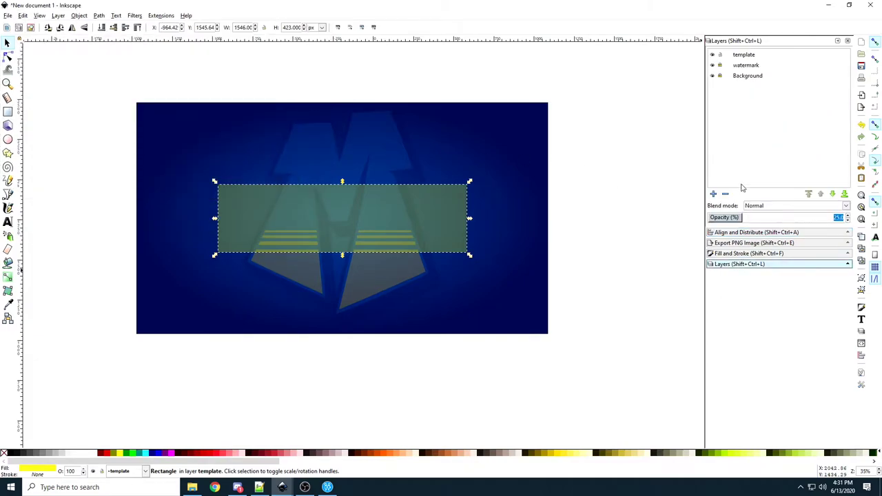
{"action": "left_click", "coordinate": [727, 58]}
Step: Add a new layer named image and paste the portrait photo into it
{"action": "left_click", "coordinate": [714, 195]}
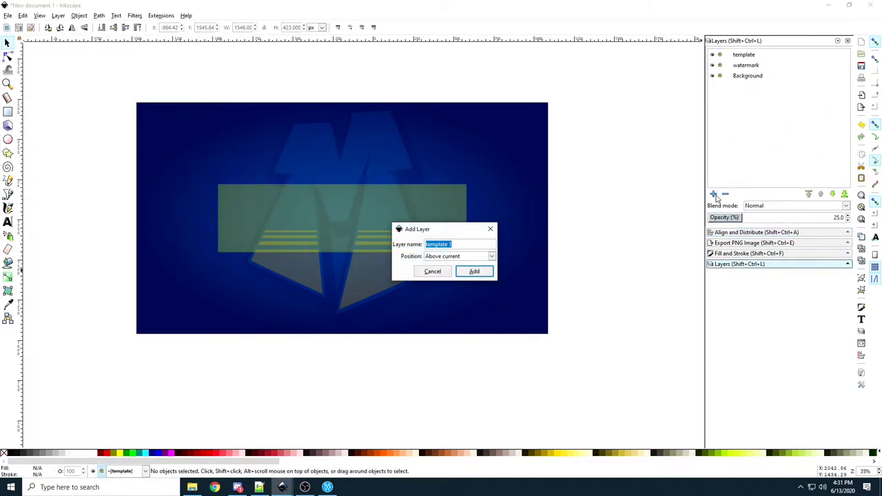
{"action": "type", "text": "image"}
{"action": "key", "text": "Return"}
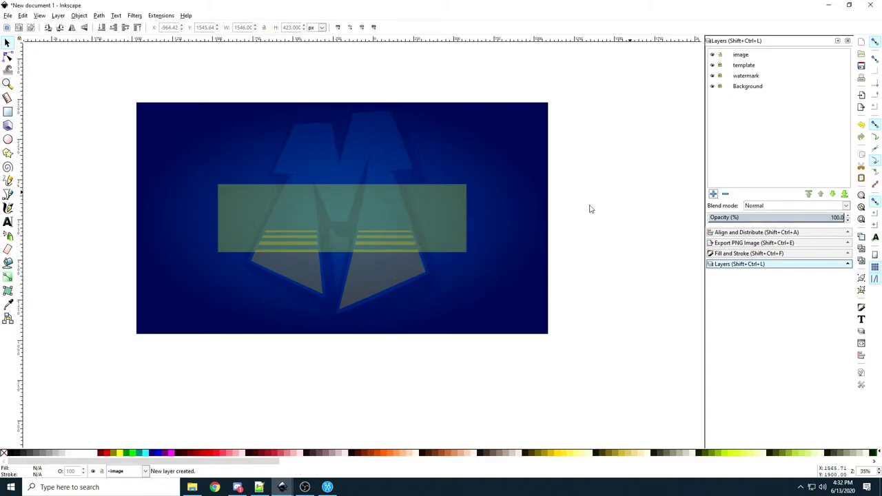
{"action": "key", "text": "ctrl+v"}
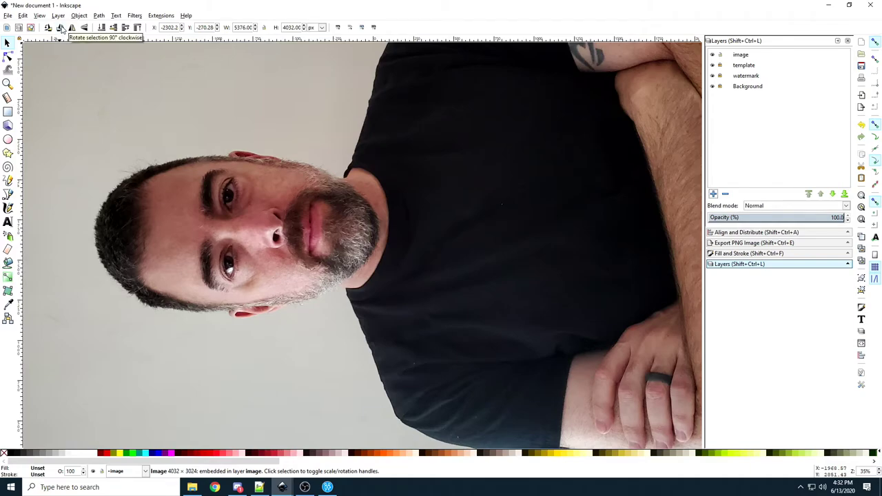
Step: Rotate the sideways portrait photo 90° so the face stands upright
{"action": "left_click", "coordinate": [60, 28]}
{"action": "scroll", "coordinate": [473, 240], "scroll_direction": "up", "scroll_amount": 8}
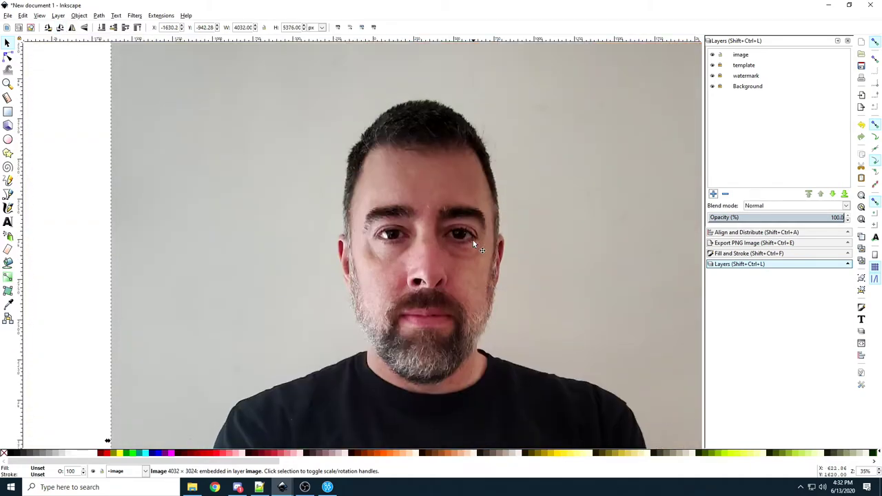
{"action": "scroll", "coordinate": [488, 253], "scroll_direction": "down", "scroll_amount": 2}
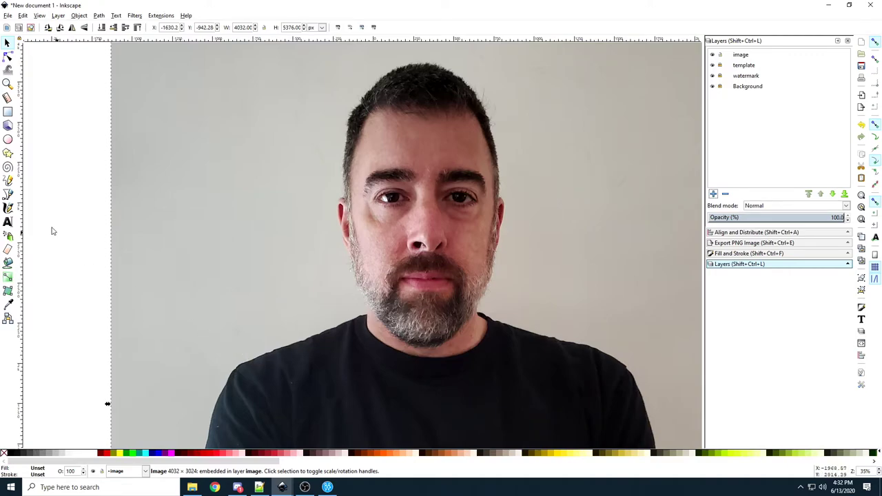
{"action": "left_click", "coordinate": [8, 195]}
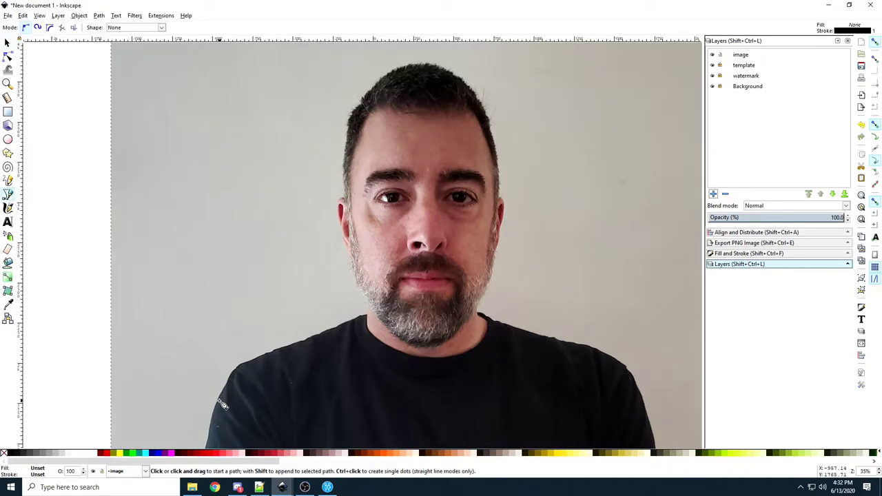
Step: Trace straight segments from the left shoulder up and over the top of the head
{"action": "left_click", "coordinate": [217, 400]}
{"action": "left_click", "coordinate": [238, 363]}
{"action": "left_click", "coordinate": [365, 318]}
{"action": "left_click", "coordinate": [348, 241]}
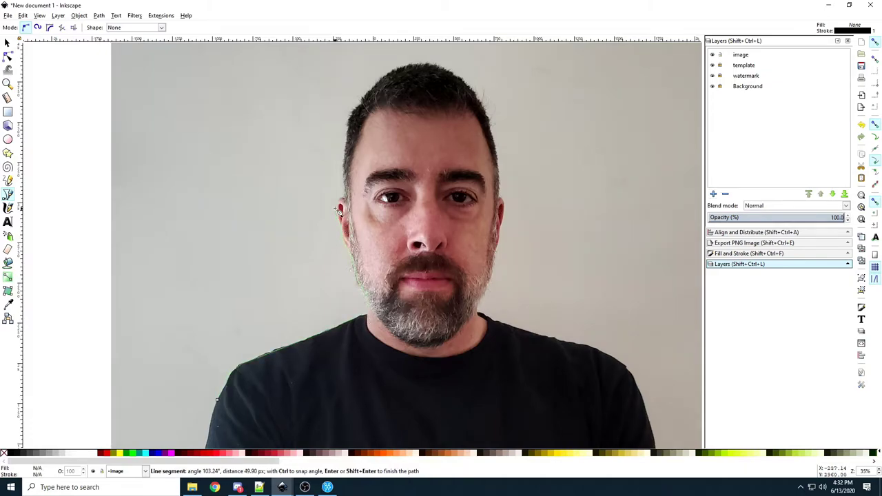
{"action": "left_click", "coordinate": [340, 209]}
{"action": "left_click", "coordinate": [349, 128]}
{"action": "left_click", "coordinate": [416, 64]}
{"action": "left_click", "coordinate": [494, 121]}
Step: Continue the outline down the face, neck and right shoulder, closing it at bottom left
{"action": "left_click", "coordinate": [499, 190]}
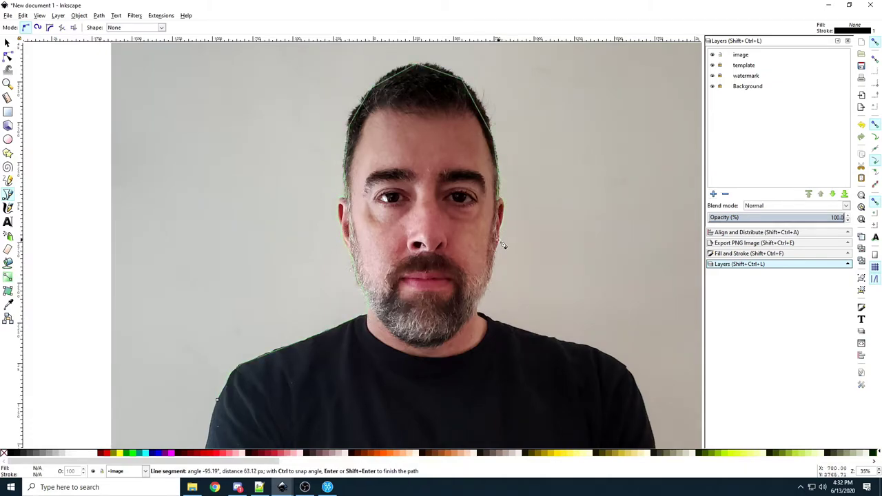
{"action": "left_click", "coordinate": [501, 245]}
{"action": "left_click", "coordinate": [491, 282]}
{"action": "left_click", "coordinate": [478, 317]}
{"action": "left_click", "coordinate": [593, 345]}
{"action": "left_click", "coordinate": [633, 378]}
{"action": "left_click", "coordinate": [647, 417]}
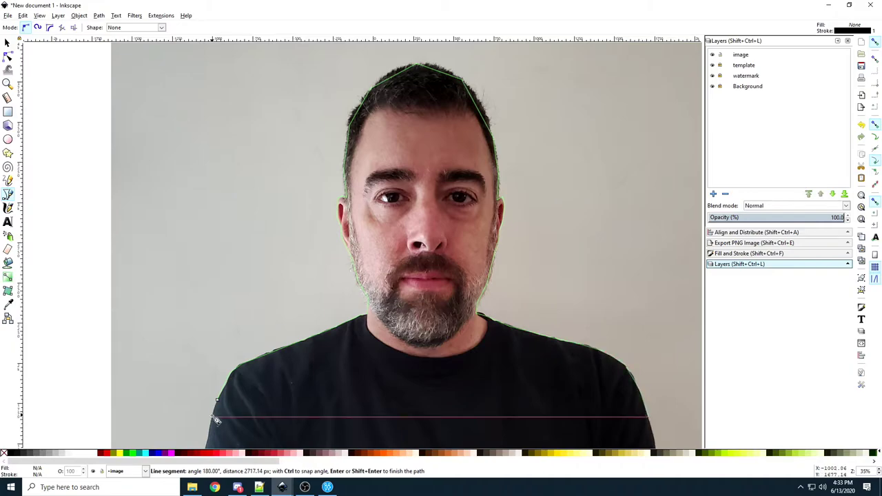
{"action": "double_click", "coordinate": [213, 417]}
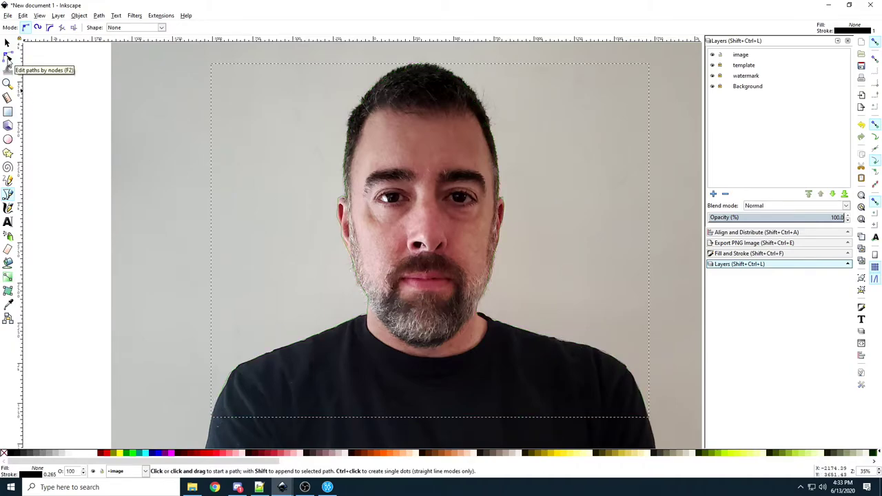
{"action": "left_click", "coordinate": [8, 57]}
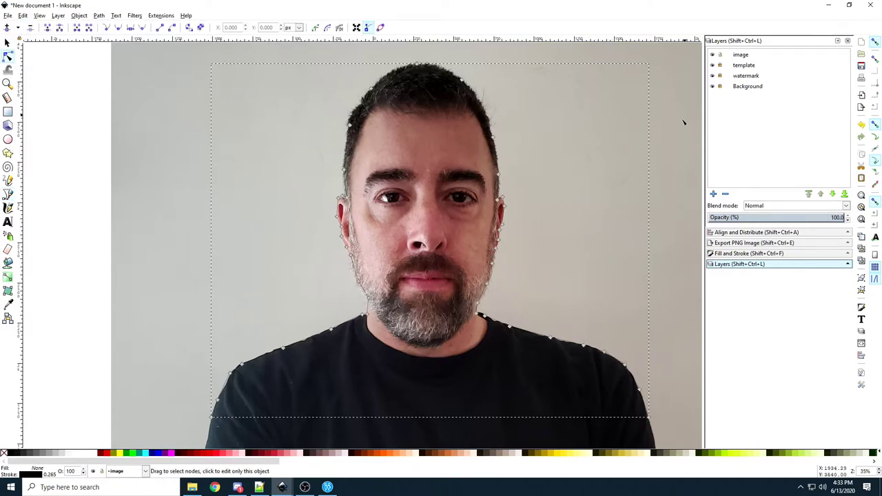
Step: Give the outline a flat white stroke 3 px wide
{"action": "left_click", "coordinate": [749, 254]}
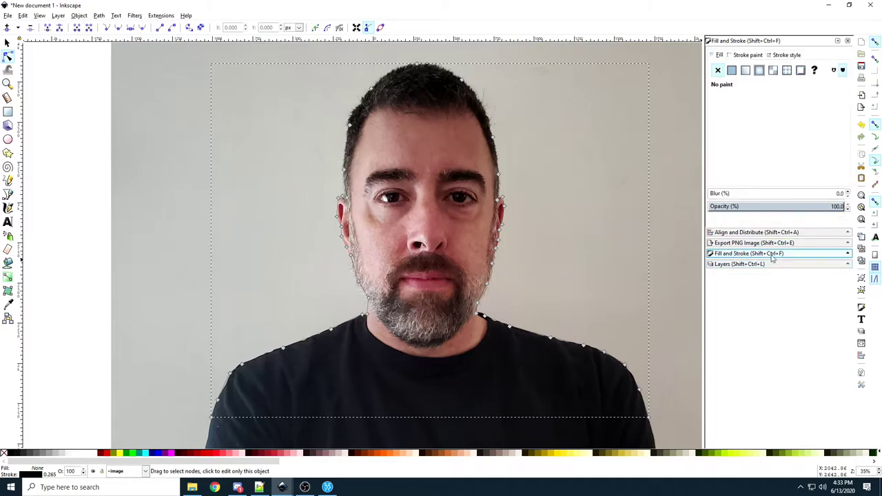
{"action": "left_click", "coordinate": [750, 56]}
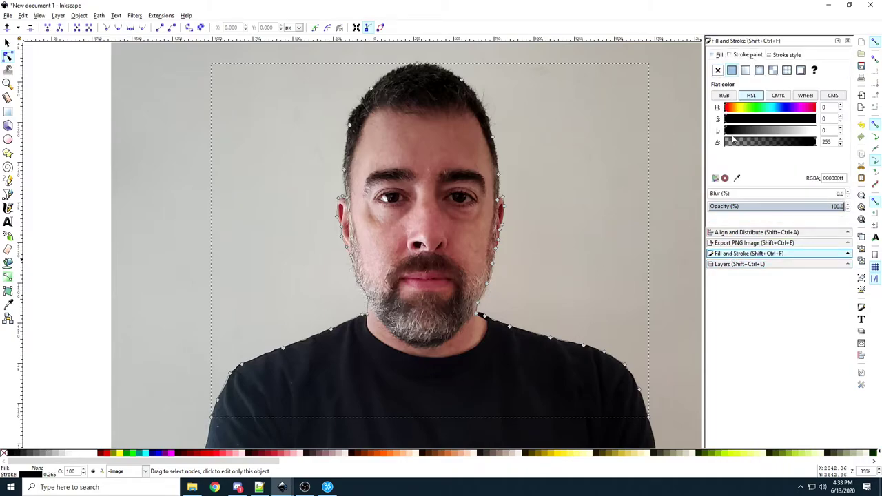
{"action": "left_click_drag", "start_coordinate": [742, 135], "coordinate": [816, 131]}
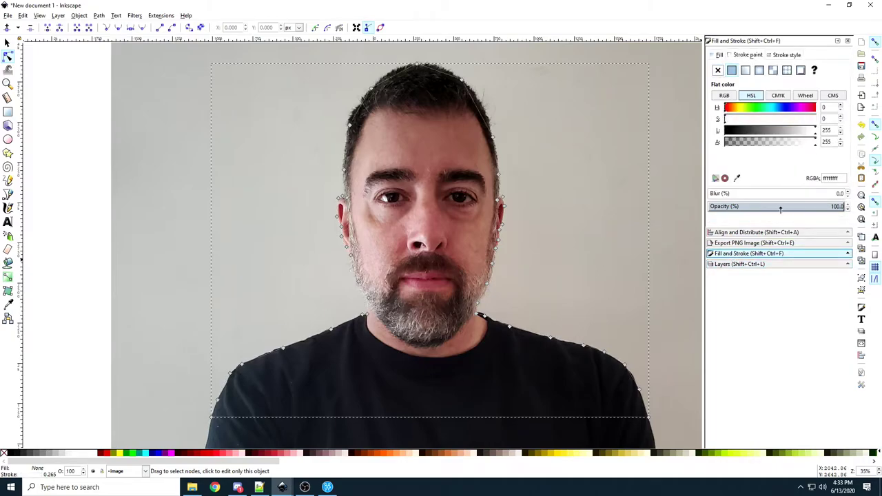
{"action": "left_click", "coordinate": [785, 55]}
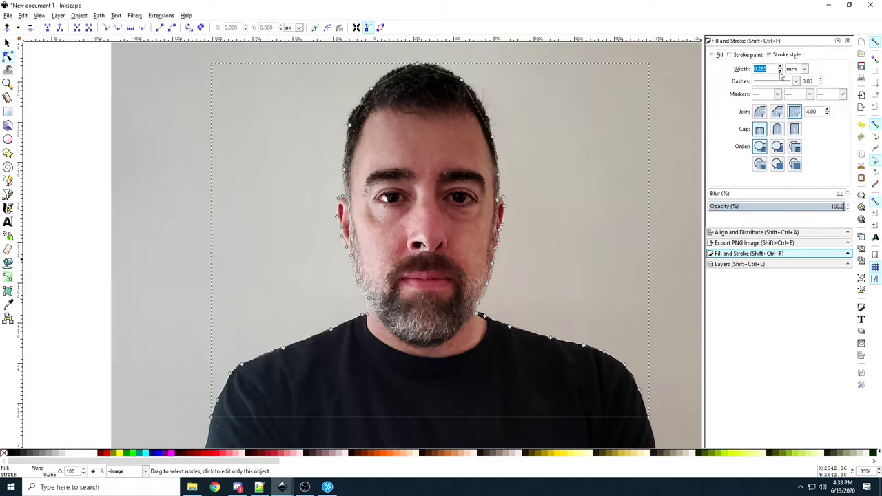
{"action": "left_click", "coordinate": [803, 69]}
{"action": "left_click", "coordinate": [793, 133]}
{"action": "left_click_drag", "start_coordinate": [771, 66], "coordinate": [750, 69]}
{"action": "type", "text": "3"}
{"action": "key", "text": "Return"}
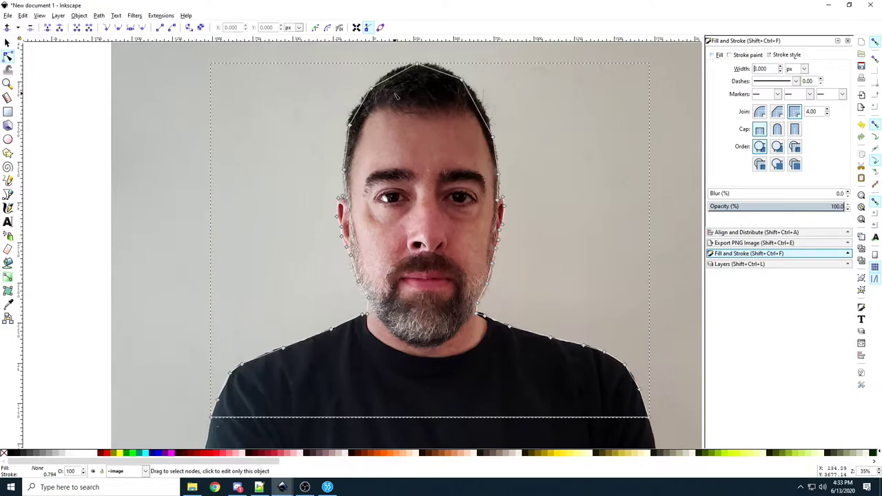
Step: Smooth the node at the top of the head and pull the curve down onto the crown
{"action": "left_click", "coordinate": [579, 138]}
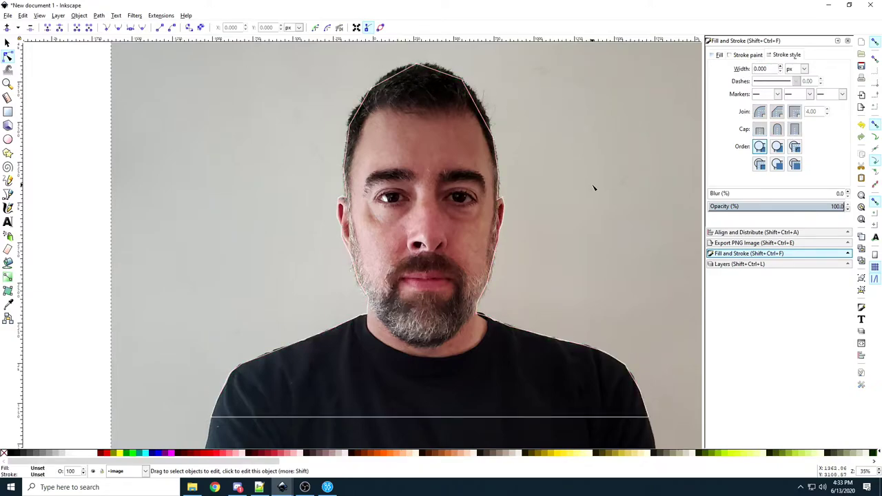
{"action": "left_click", "coordinate": [414, 68]}
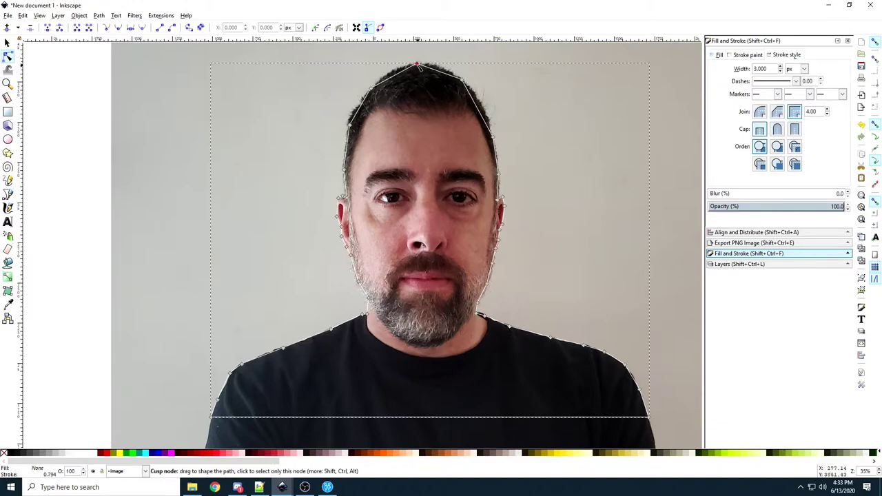
{"action": "left_click", "coordinate": [417, 67]}
{"action": "key", "text": "Delete"}
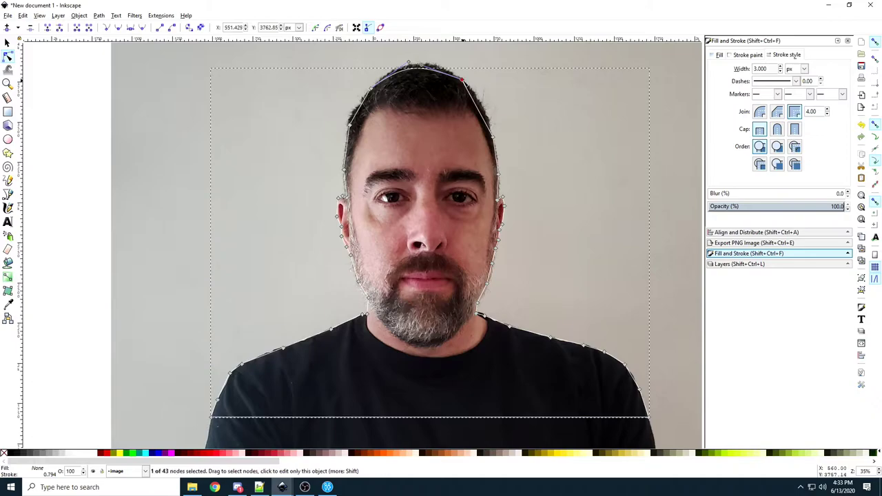
{"action": "left_click_drag", "start_coordinate": [410, 68], "coordinate": [449, 80]}
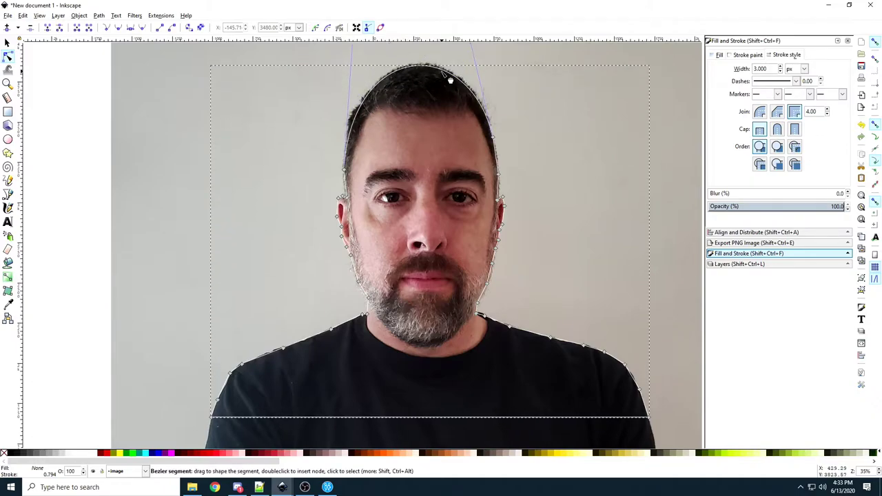
{"action": "scroll", "coordinate": [363, 194], "scroll_direction": "up", "scroll_amount": 1}
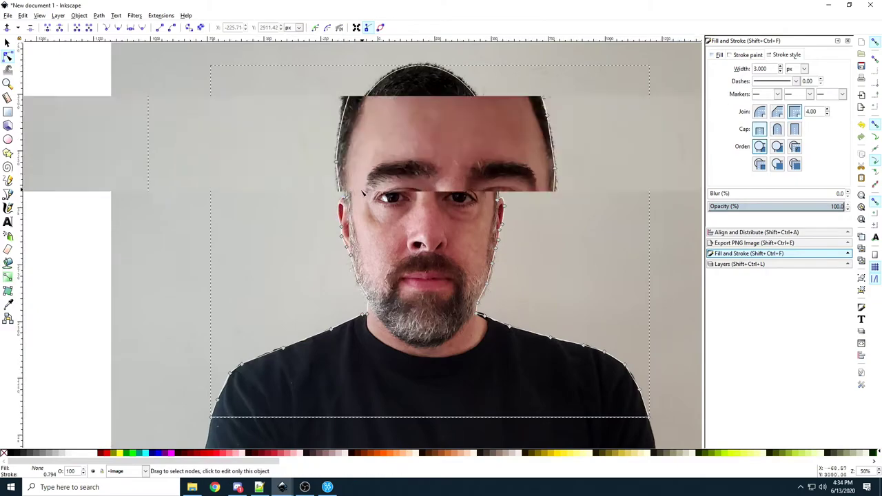
{"action": "scroll", "coordinate": [363, 194], "scroll_direction": "up", "scroll_amount": 2}
{"action": "scroll", "coordinate": [289, 269], "scroll_direction": "up", "scroll_amount": 2}
{"action": "left_click_drag", "start_coordinate": [314, 286], "coordinate": [322, 296]}
{"action": "scroll", "coordinate": [321, 296], "scroll_direction": "down", "scroll_amount": 5}
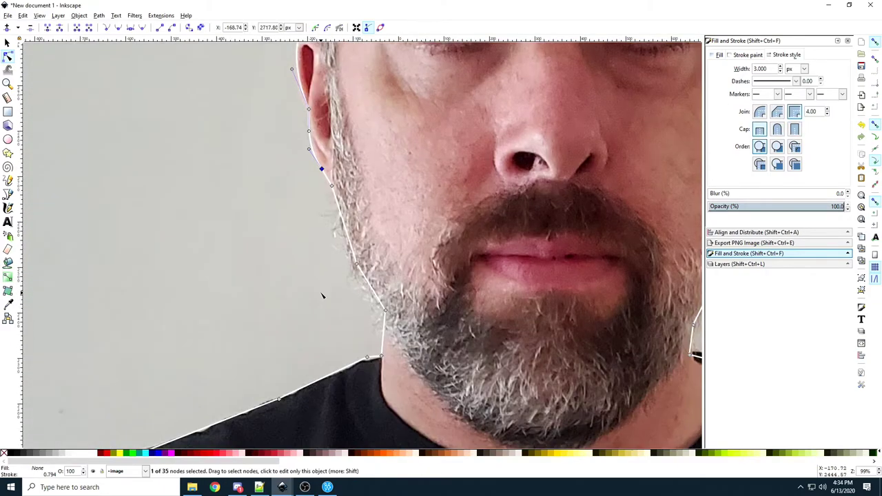
{"action": "scroll", "coordinate": [322, 297], "scroll_direction": "down", "scroll_amount": 3}
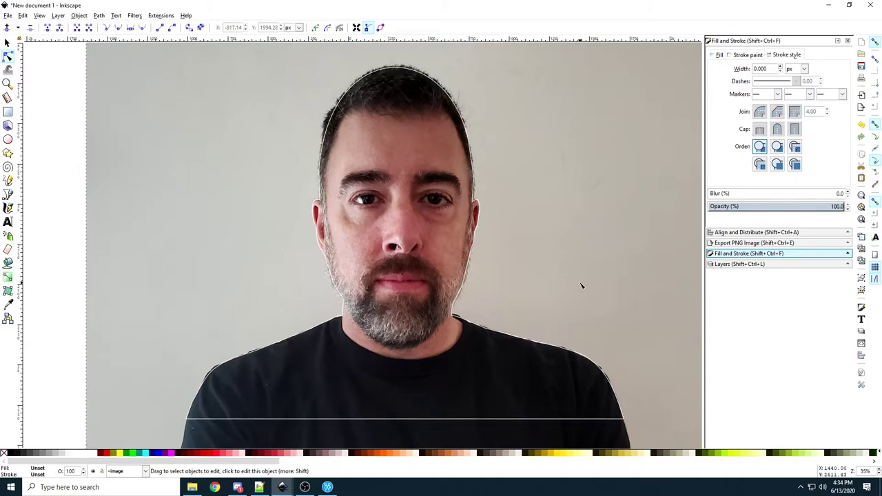
{"action": "scroll", "coordinate": [596, 229], "scroll_direction": "down", "scroll_amount": 2}
Step: Duplicate the image layer and rename the copy image border
{"action": "left_click", "coordinate": [739, 264]}
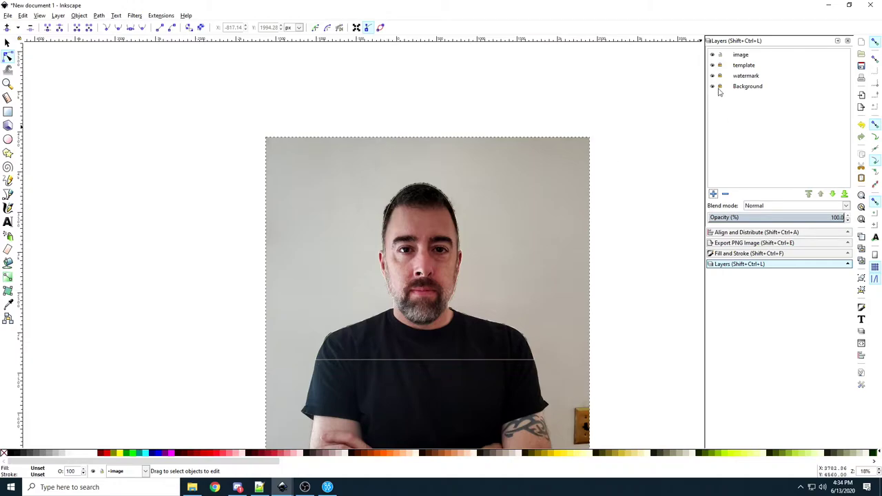
{"action": "left_click", "coordinate": [734, 55]}
{"action": "right_click", "coordinate": [736, 56]}
{"action": "left_click", "coordinate": [775, 164]}
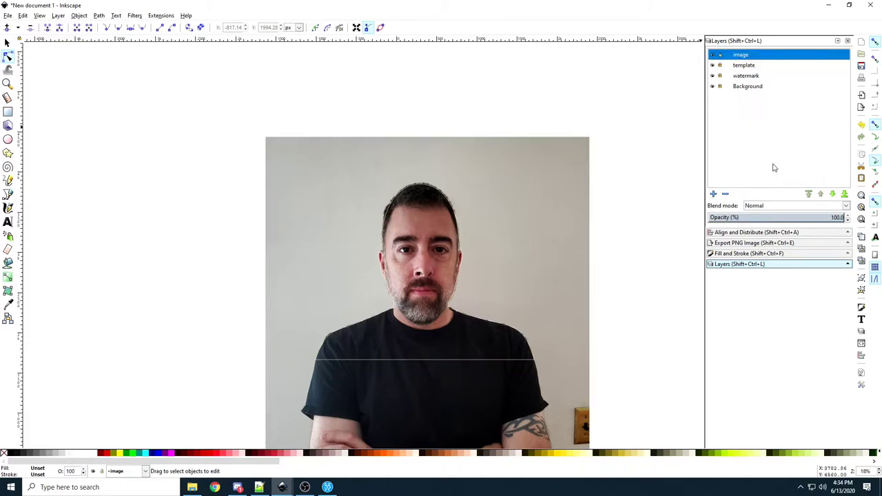
{"action": "left_click", "coordinate": [753, 56]}
{"action": "left_click", "coordinate": [750, 55]}
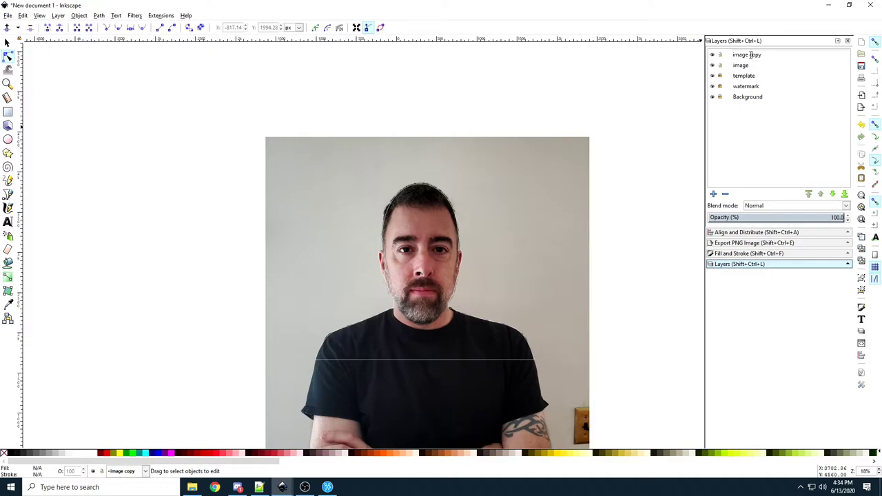
{"action": "left_click_drag", "start_coordinate": [750, 55], "coordinate": [794, 58]}
{"action": "type", "text": "border"}
{"action": "key", "text": "Return"}
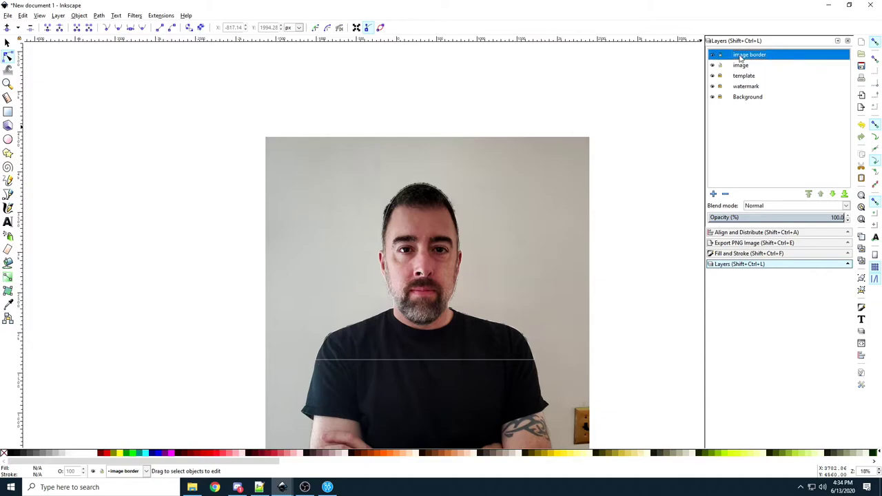
Step: Lower image border beneath image, hide it, and select the traced outline on image
{"action": "left_click", "coordinate": [834, 194]}
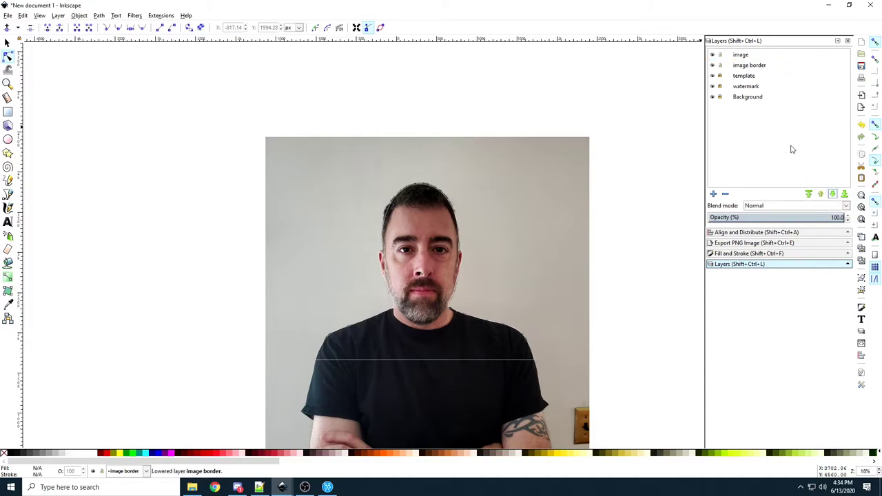
{"action": "left_click", "coordinate": [713, 66]}
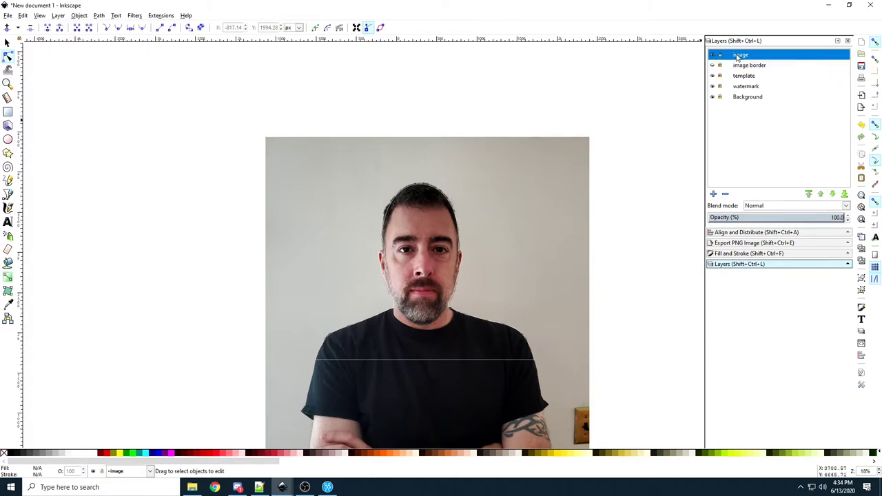
{"action": "left_click", "coordinate": [737, 55]}
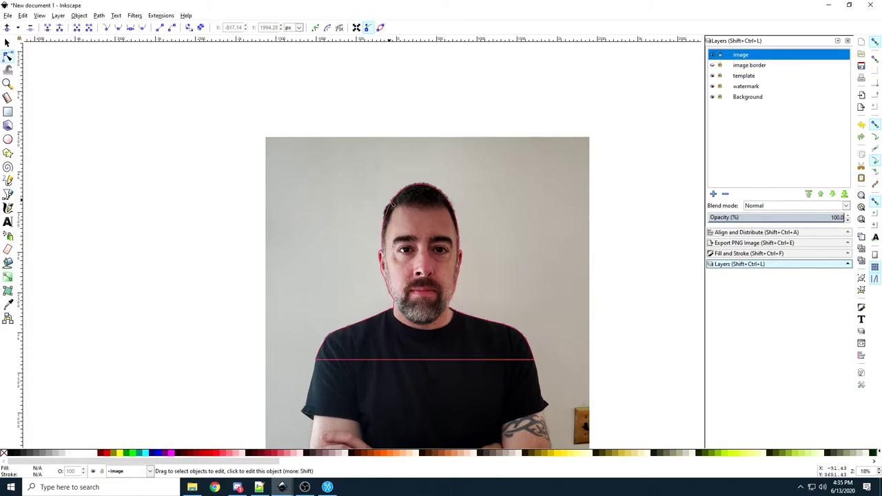
{"action": "left_click", "coordinate": [395, 205]}
{"action": "left_click", "coordinate": [7, 42]}
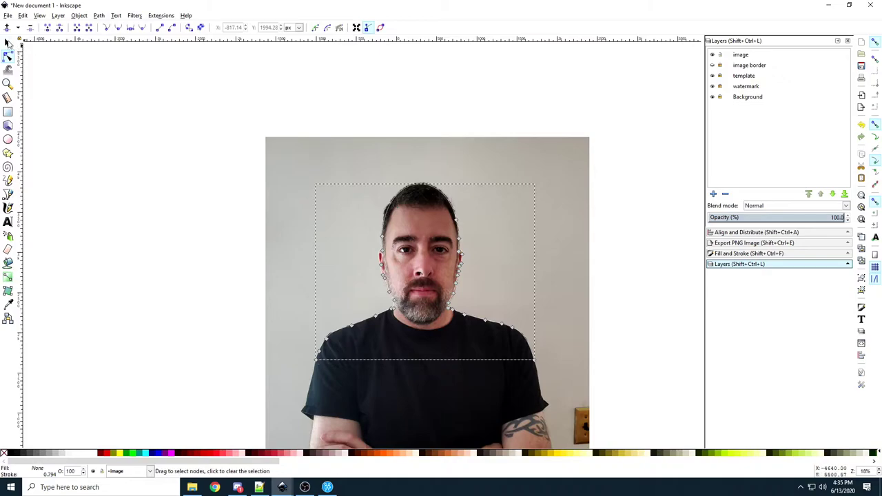
Step: Clip the portrait photo to the traced head-and-shoulders outline
{"action": "left_click", "coordinate": [292, 164], "text": "shift"}
{"action": "left_click", "coordinate": [79, 15]}
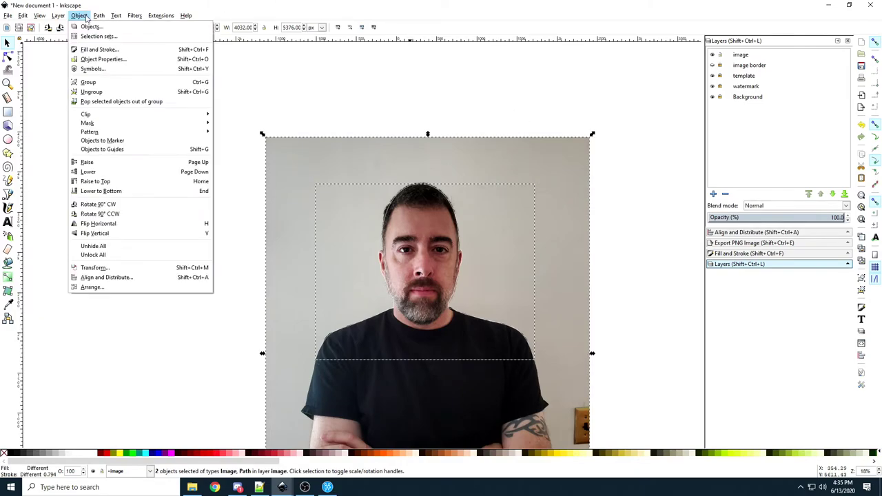
{"action": "mouse_move", "coordinate": [192, 117]}
{"action": "left_click", "coordinate": [230, 116]}
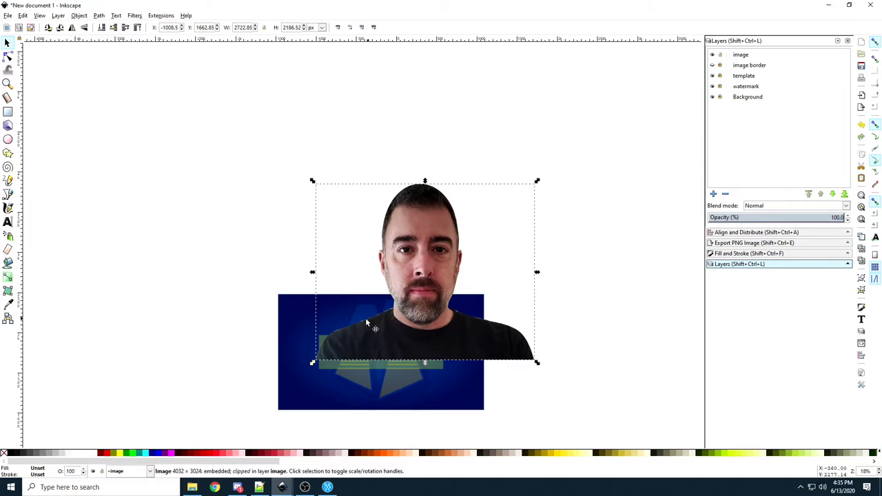
Step: Hide the image layer, re-show image border, and select its leftover full photo
{"action": "left_click", "coordinate": [720, 56]}
{"action": "left_click", "coordinate": [713, 55]}
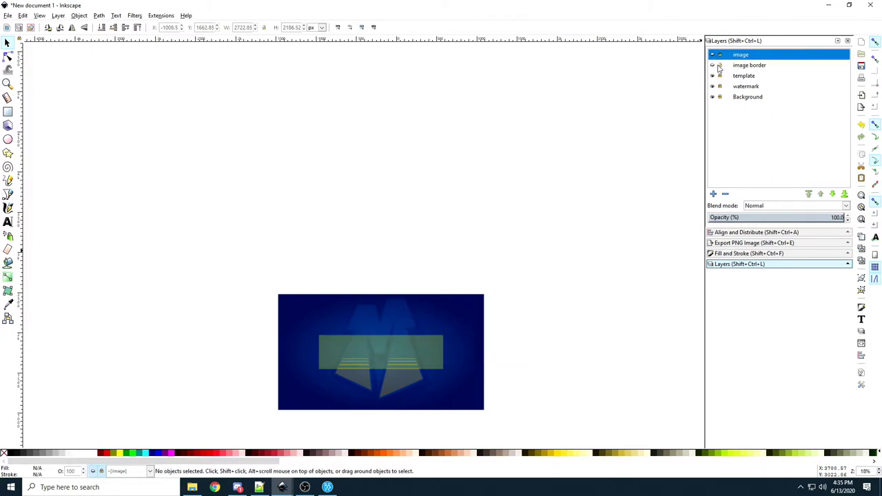
{"action": "left_click", "coordinate": [712, 55]}
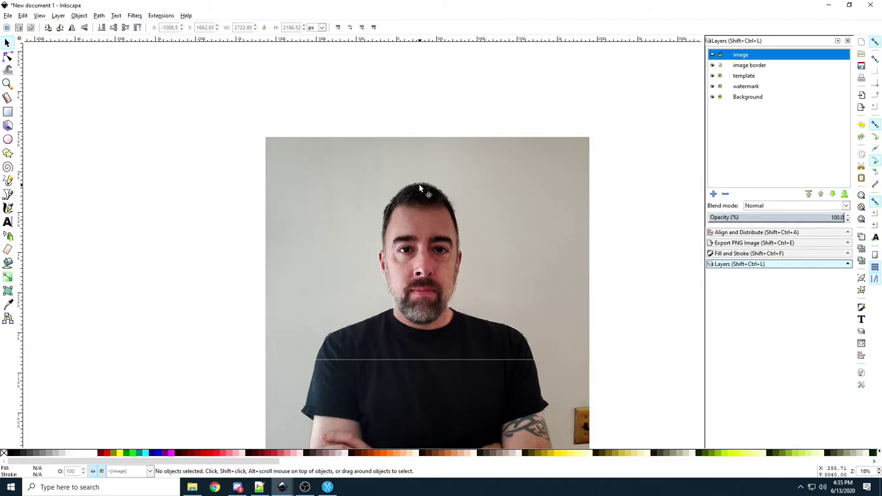
{"action": "left_click", "coordinate": [556, 175]}
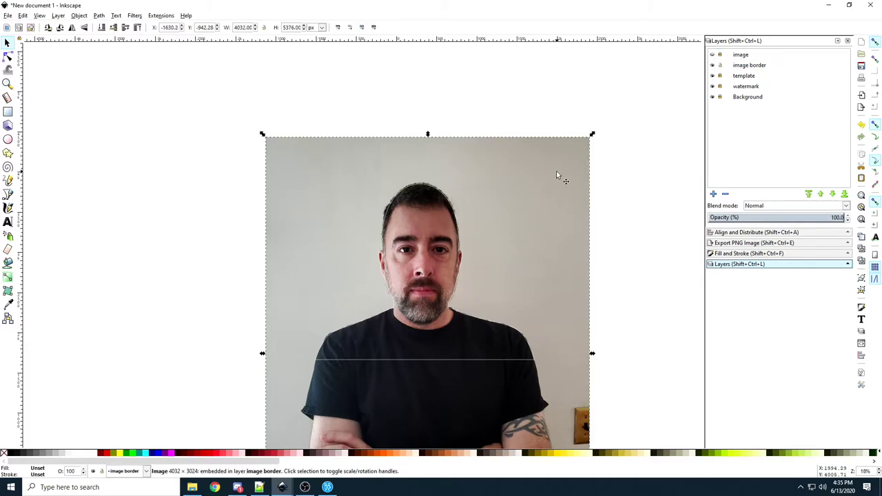
Step: Delete the leftover uncut photo and set the white outline's stroke width to 4
{"action": "key", "text": "Delete"}
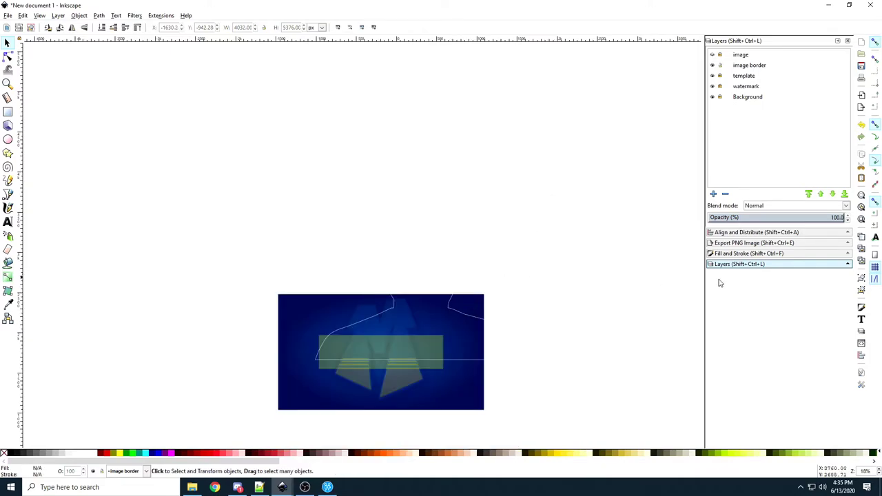
{"action": "left_click", "coordinate": [758, 252]}
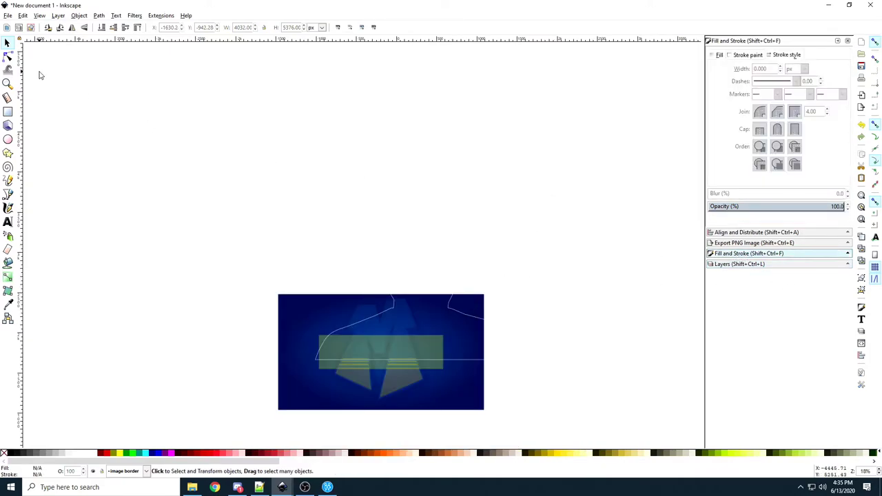
{"action": "left_click", "coordinate": [8, 56]}
{"action": "left_click", "coordinate": [393, 306]}
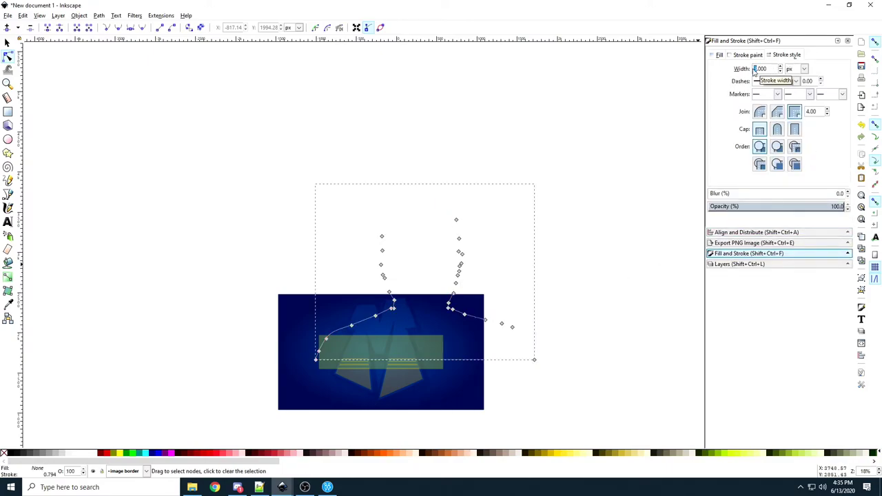
{"action": "type", "text": "4"}
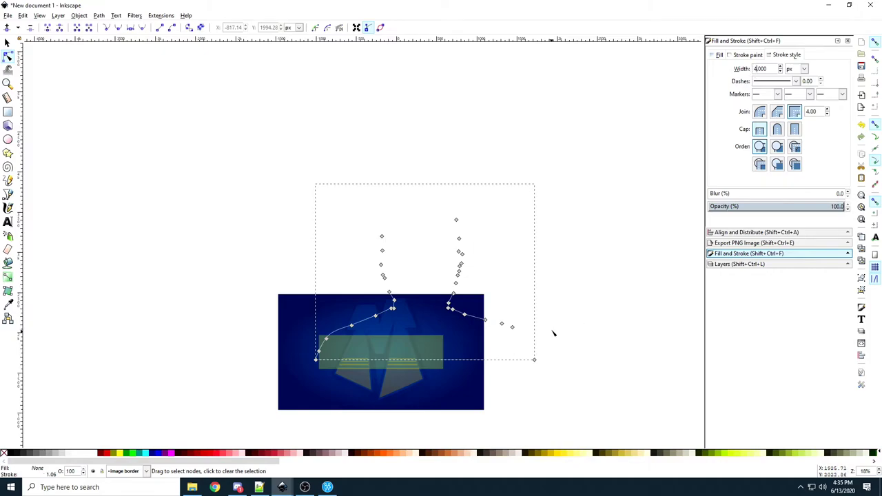
Step: Make the image layer visible again to show the clipped portrait
{"action": "left_click", "coordinate": [784, 265]}
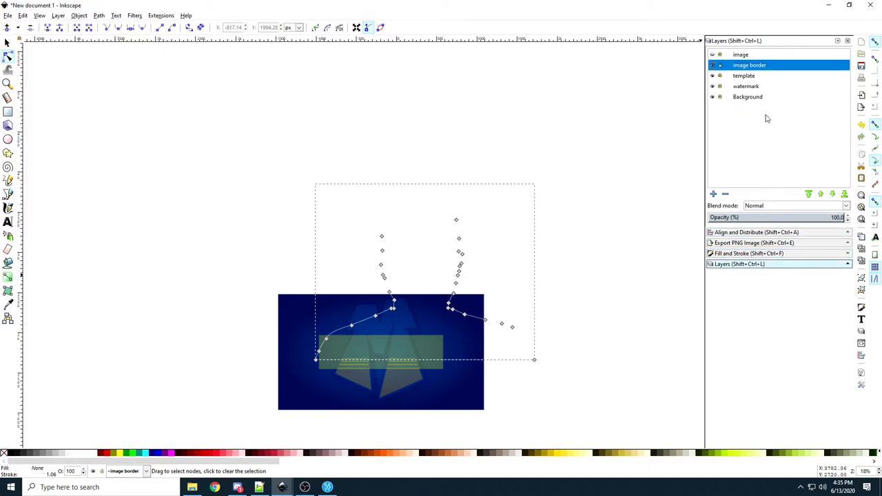
{"action": "left_click", "coordinate": [712, 54]}
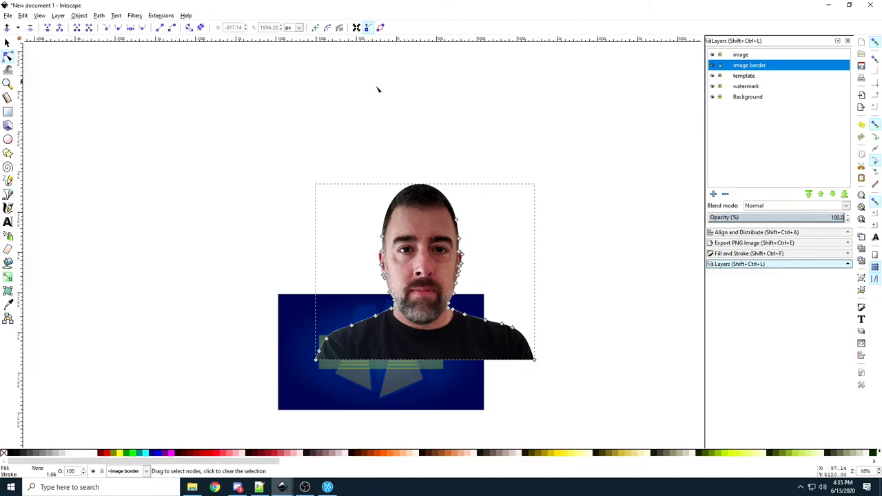
{"action": "left_click", "coordinate": [7, 43]}
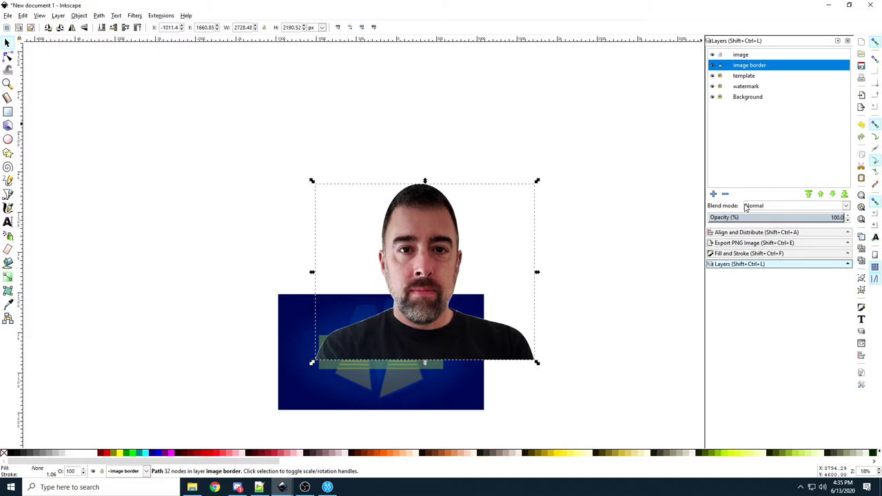
Step: Scale the portrait and outline proportionally to about 435 × 349 px and place them on the green band
{"action": "left_click_drag", "start_coordinate": [221, 133], "coordinate": [634, 397]}
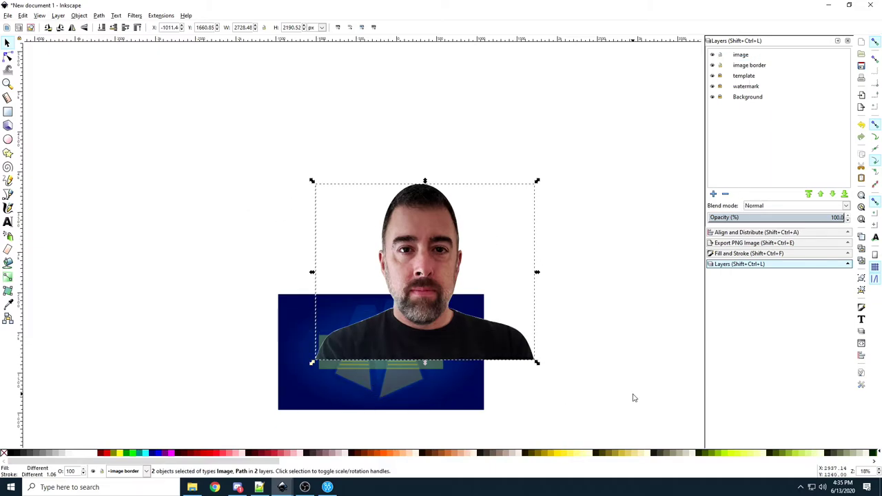
{"action": "left_click", "coordinate": [264, 28]}
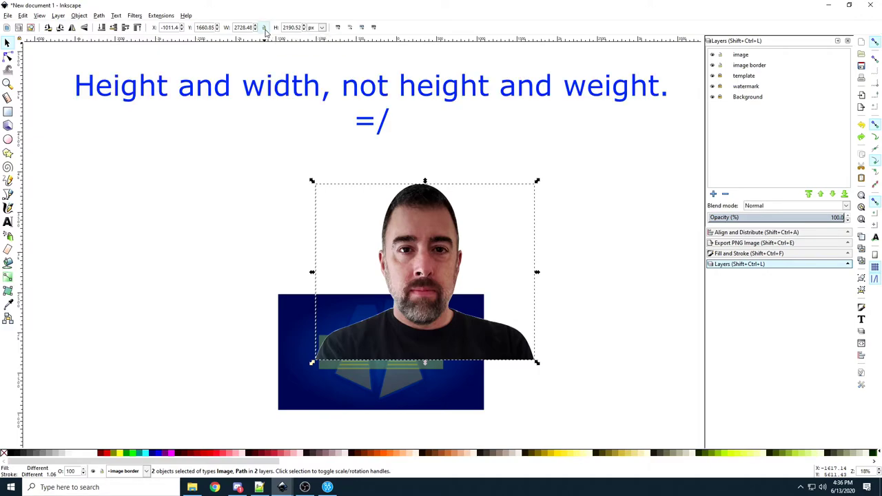
{"action": "left_click_drag", "start_coordinate": [311, 182], "coordinate": [445, 277]}
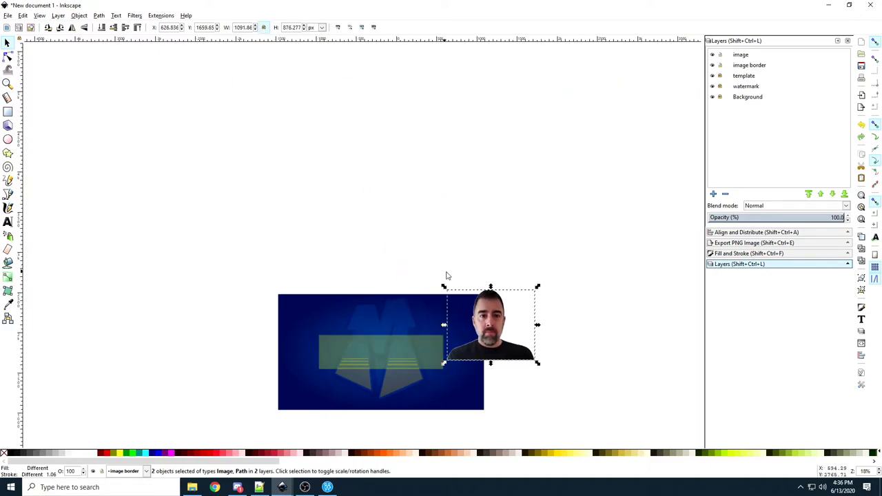
{"action": "left_click_drag", "start_coordinate": [537, 289], "coordinate": [496, 316]}
{"action": "left_click_drag", "start_coordinate": [470, 344], "coordinate": [381, 360]}
{"action": "scroll", "coordinate": [419, 350], "scroll_direction": "up", "scroll_amount": 3}
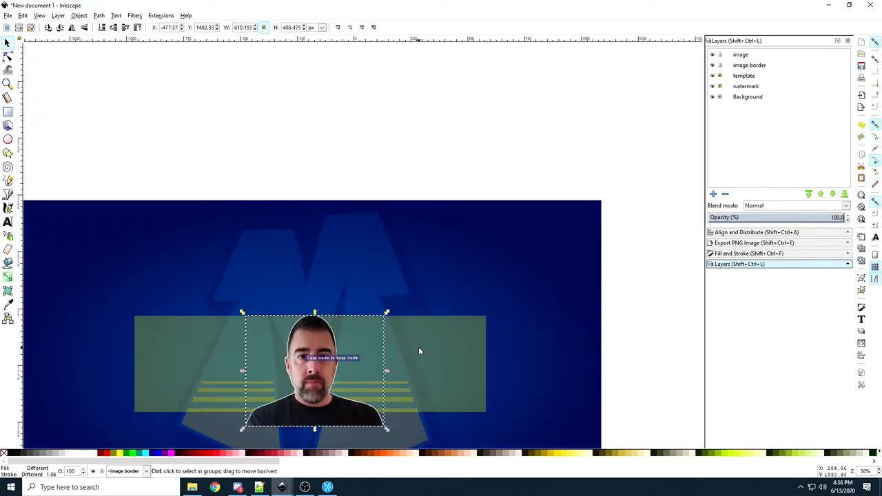
{"action": "left_click_drag", "start_coordinate": [387, 316], "coordinate": [348, 338]}
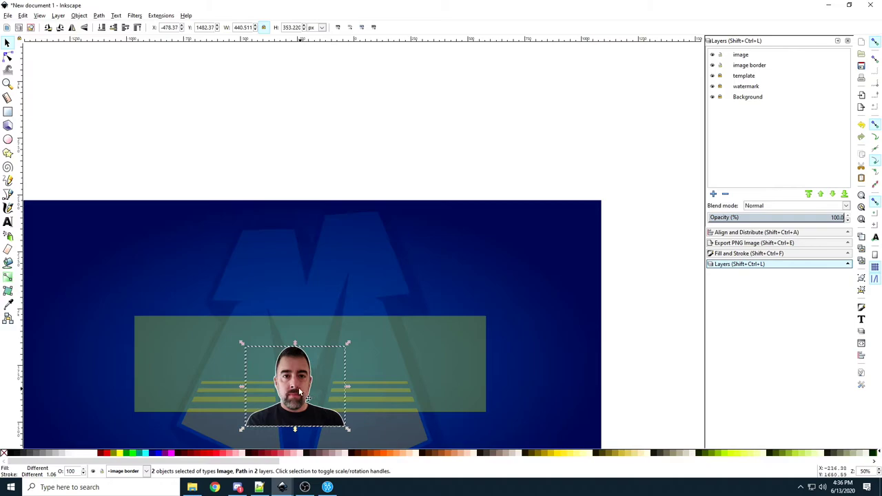
{"action": "left_click_drag", "start_coordinate": [298, 387], "coordinate": [294, 355]}
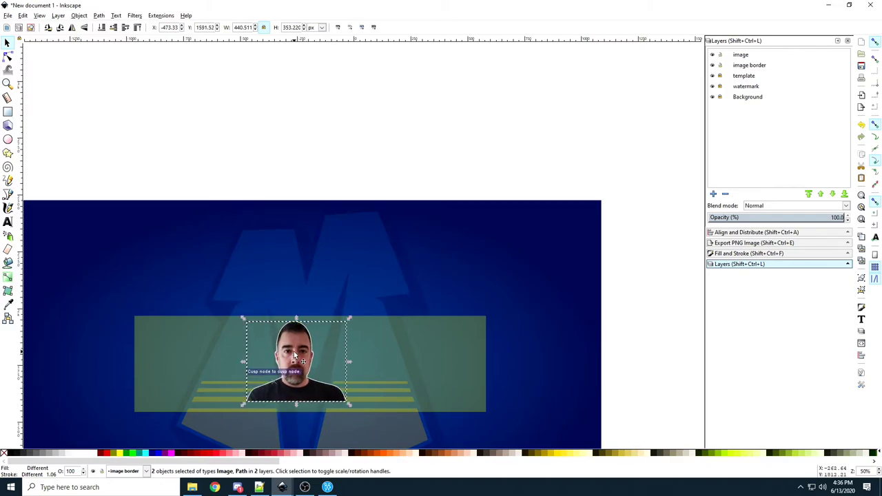
{"action": "key", "text": "Escape"}
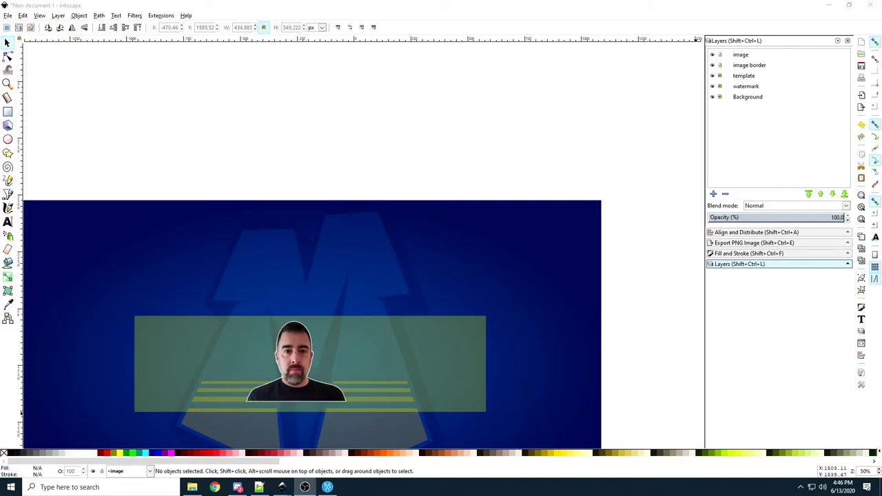
Step: Make the image layer current and lower the cut-out photo's opacity in two steps
{"action": "left_click", "coordinate": [724, 66]}
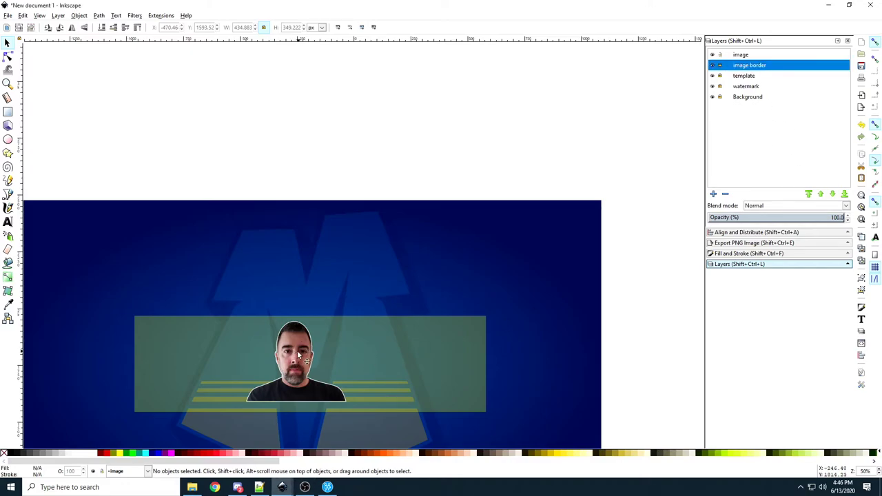
{"action": "scroll", "coordinate": [310, 348], "scroll_direction": "down", "scroll_amount": 2}
{"action": "scroll", "coordinate": [313, 333], "scroll_direction": "left", "scroll_amount": 2}
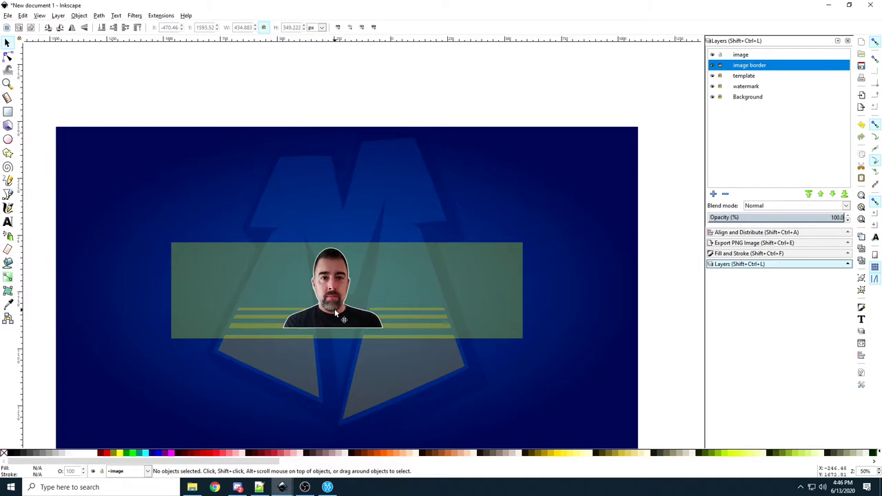
{"action": "left_click", "coordinate": [741, 55]}
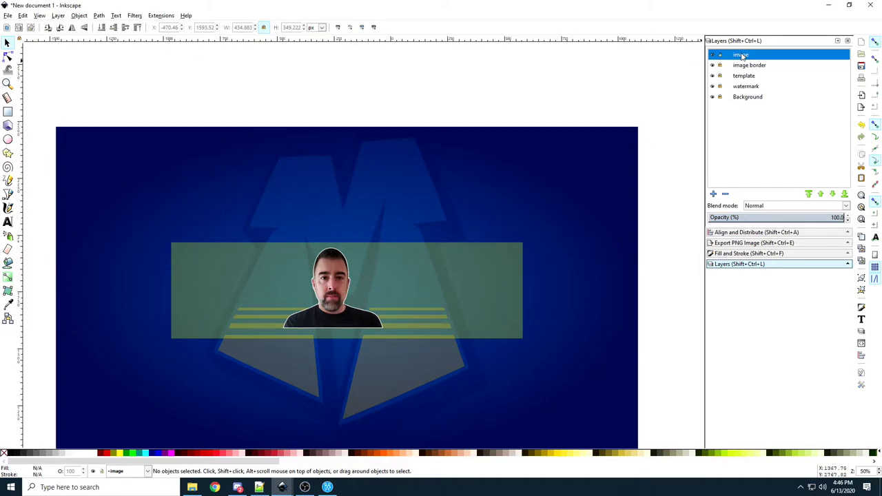
{"action": "left_click", "coordinate": [335, 282]}
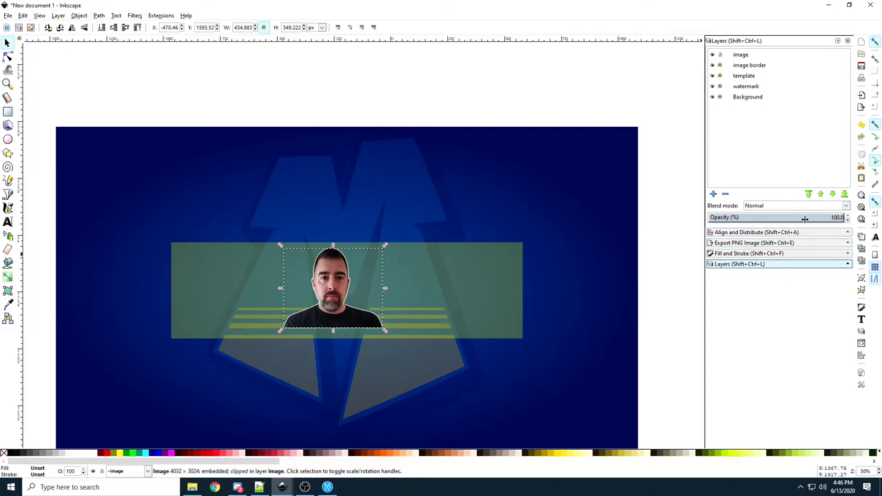
{"action": "left_click", "coordinate": [848, 220]}
{"action": "left_click", "coordinate": [848, 220]}
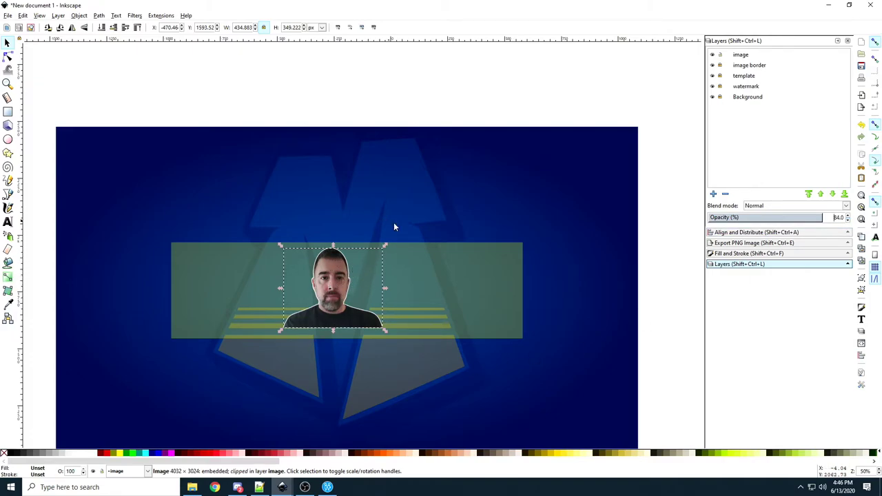
Step: Preview the banner with the template layer hidden, restore it, and lock the image layer
{"action": "left_click", "coordinate": [713, 76]}
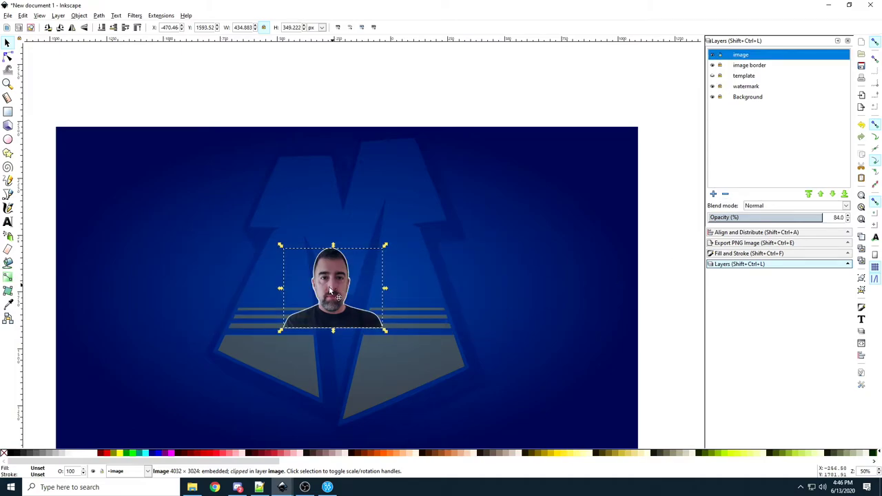
{"action": "left_click", "coordinate": [713, 76]}
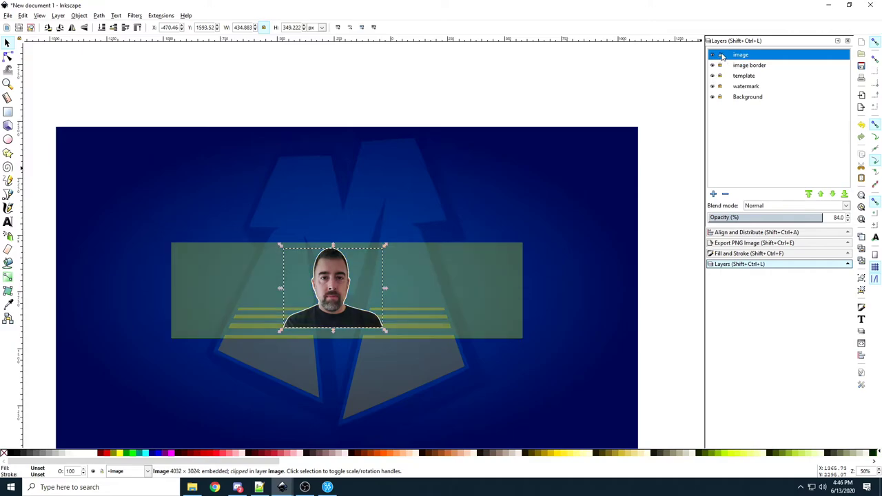
{"action": "left_click", "coordinate": [720, 55]}
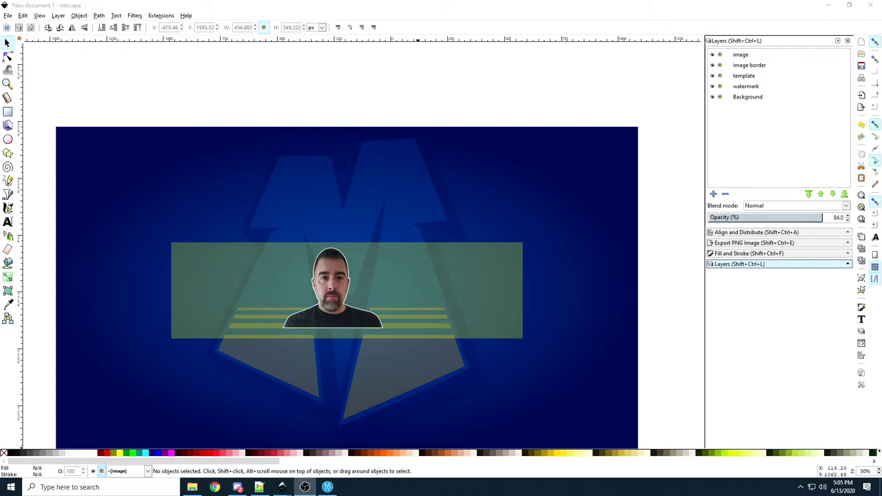
Step: Add a layer named 'channel name' above the current image layer
{"action": "left_click", "coordinate": [742, 55]}
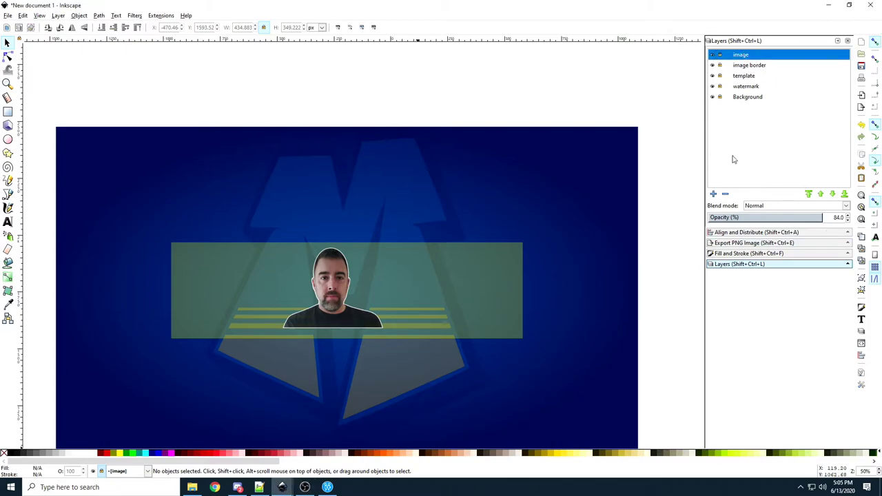
{"action": "left_click", "coordinate": [714, 194]}
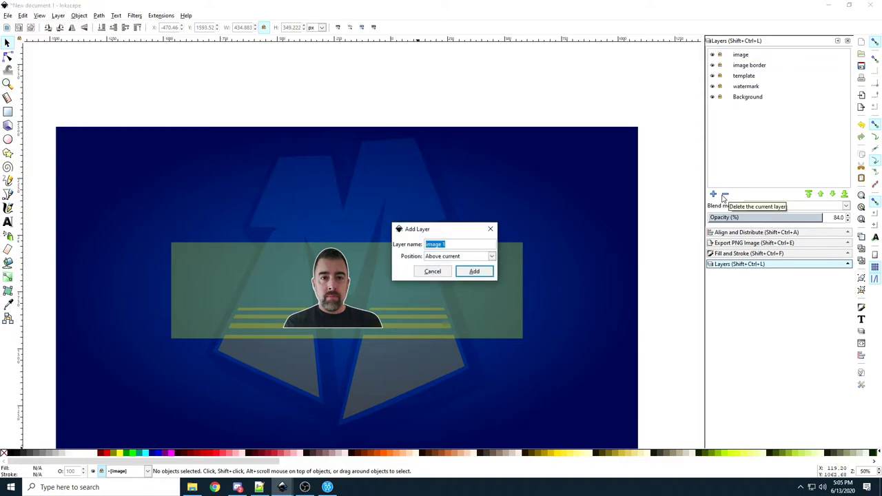
{"action": "type", "text": "channel name"}
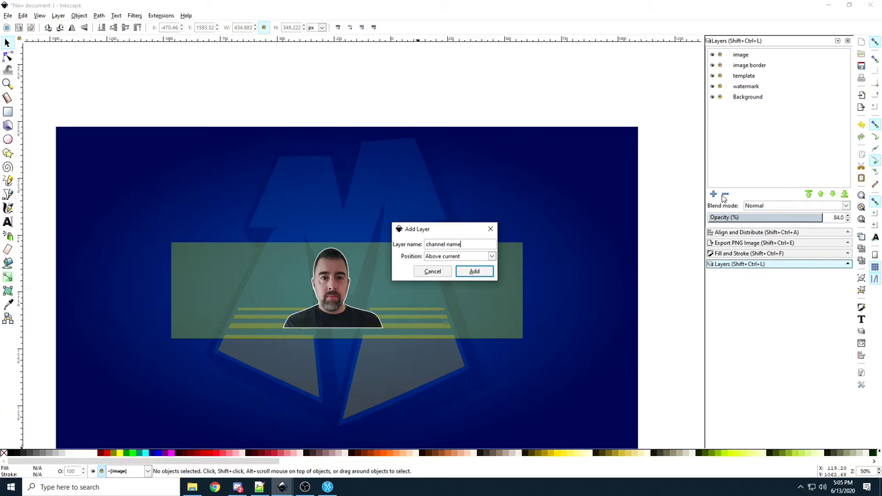
{"action": "key", "text": "Return"}
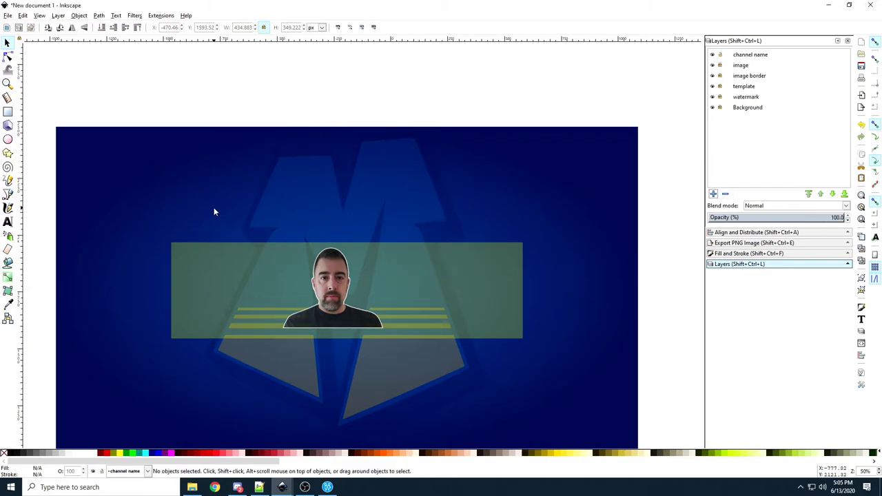
Step: Open recent mannyocrity.svg, select all three graffiti lettering paths, and return to the banner
{"action": "left_click", "coordinate": [7, 15]}
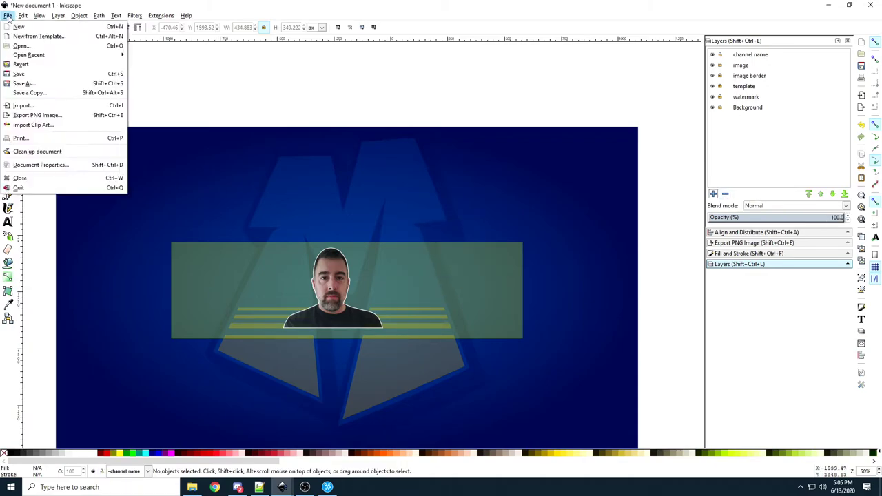
{"action": "left_click", "coordinate": [227, 75]}
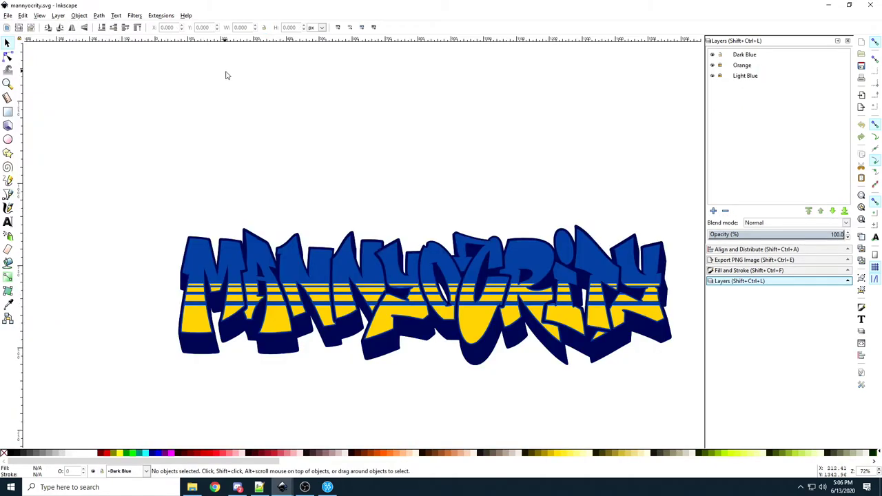
{"action": "left_click", "coordinate": [720, 64]}
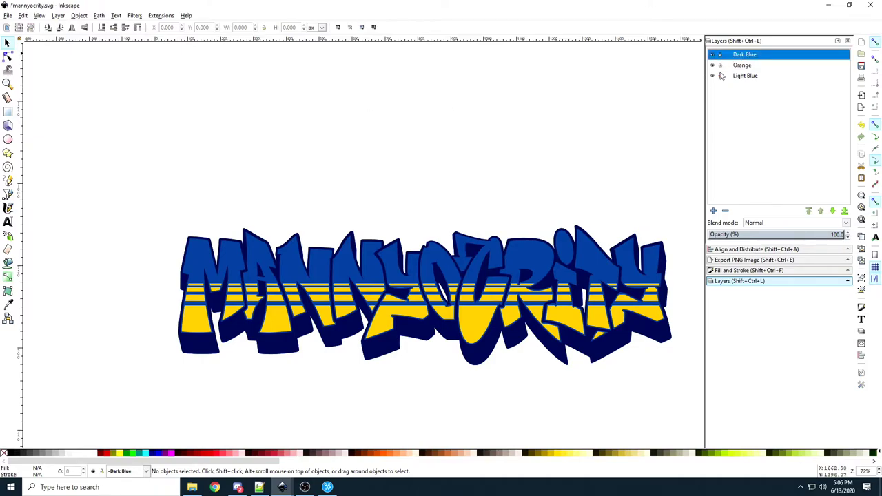
{"action": "scroll", "coordinate": [209, 139], "scroll_direction": "down", "scroll_amount": 1}
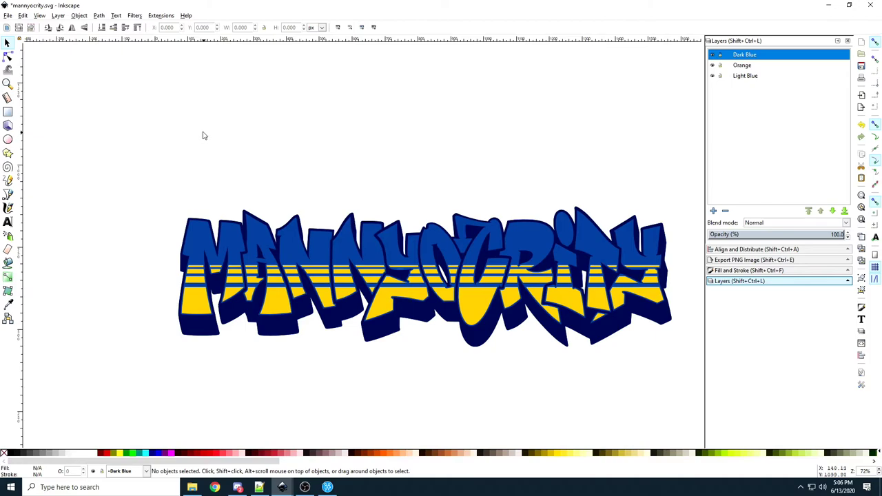
{"action": "scroll", "coordinate": [200, 135], "scroll_direction": "right", "scroll_amount": 1}
{"action": "left_click_drag", "start_coordinate": [80, 129], "coordinate": [681, 388]}
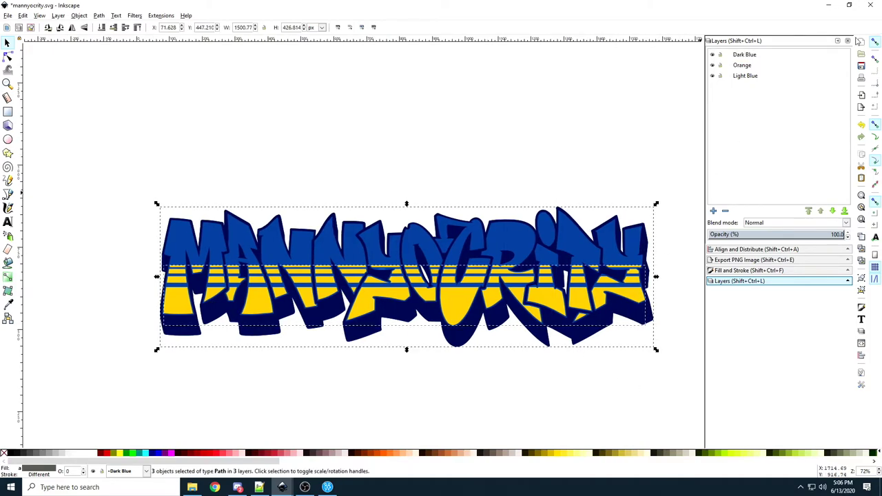
{"action": "left_click", "coordinate": [828, 6]}
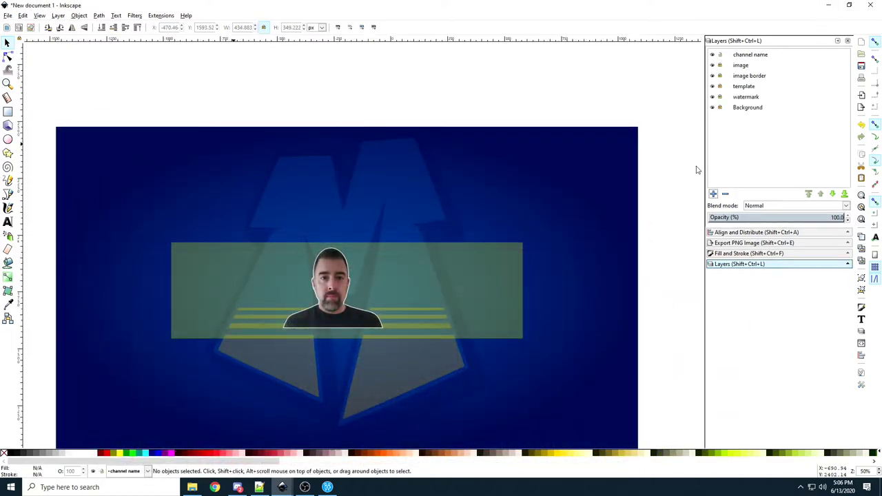
Step: Paste the graffiti lettering into channel name, scale it to about 492 px wide, and nudge it under the face
{"action": "left_click", "coordinate": [754, 55]}
{"action": "key", "text": "ctrl+v"}
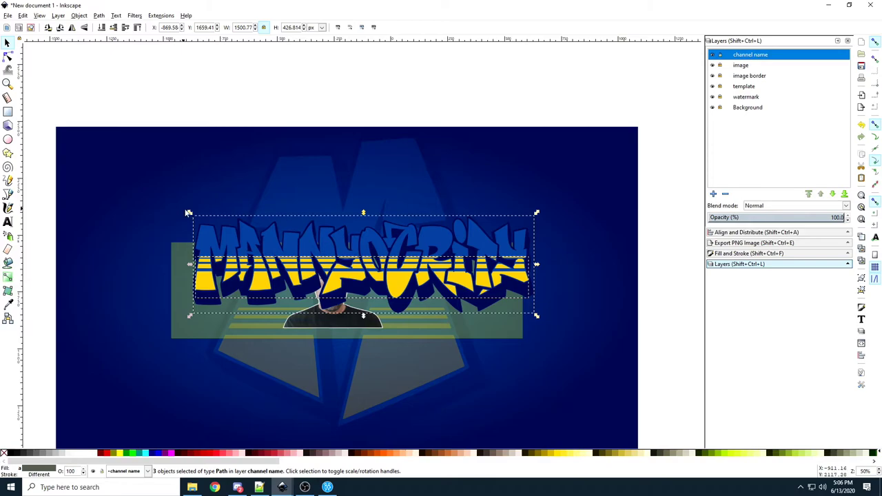
{"action": "left_click_drag", "start_coordinate": [188, 213], "coordinate": [316, 278]}
{"action": "left_click_drag", "start_coordinate": [487, 294], "coordinate": [352, 332]}
{"action": "scroll", "coordinate": [364, 333], "scroll_direction": "up", "scroll_amount": 2}
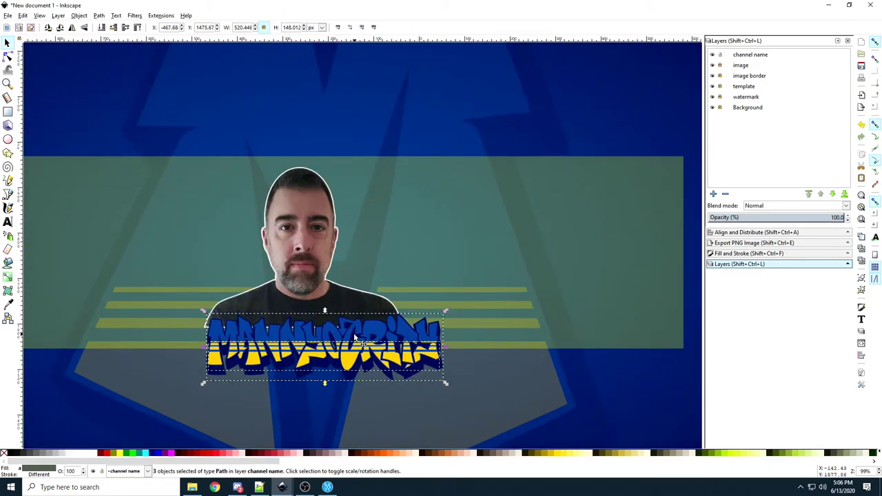
{"action": "key", "text": "Left"}
{"action": "key", "text": "Left"}
{"action": "key", "text": "Left"}
{"action": "key", "text": "Left"}
{"action": "key", "text": "Left"}
{"action": "key", "text": "Left"}
{"action": "key", "text": "Left"}
{"action": "key", "text": "Left"}
{"action": "key", "text": "Left"}
{"action": "key", "text": "Left"}
{"action": "key", "text": "Left"}
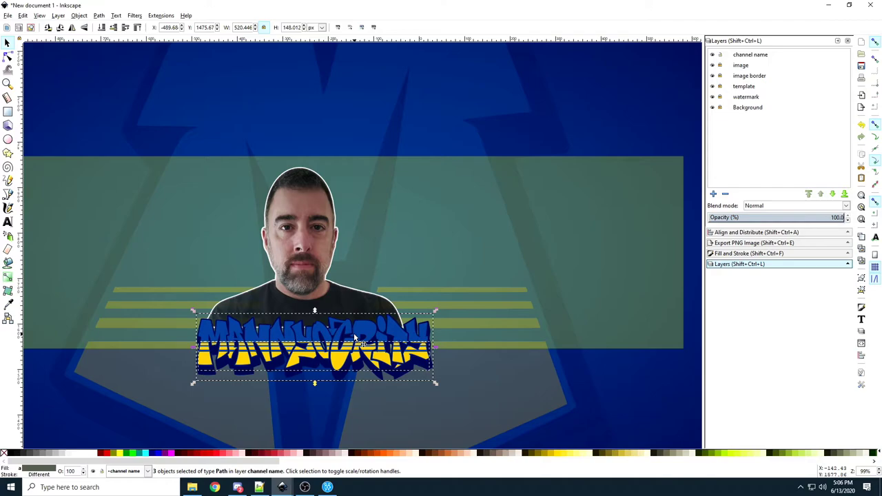
{"action": "key", "text": "Left"}
{"action": "key", "text": "Left"}
{"action": "left_click_drag", "start_coordinate": [433, 383], "coordinate": [427, 379]}
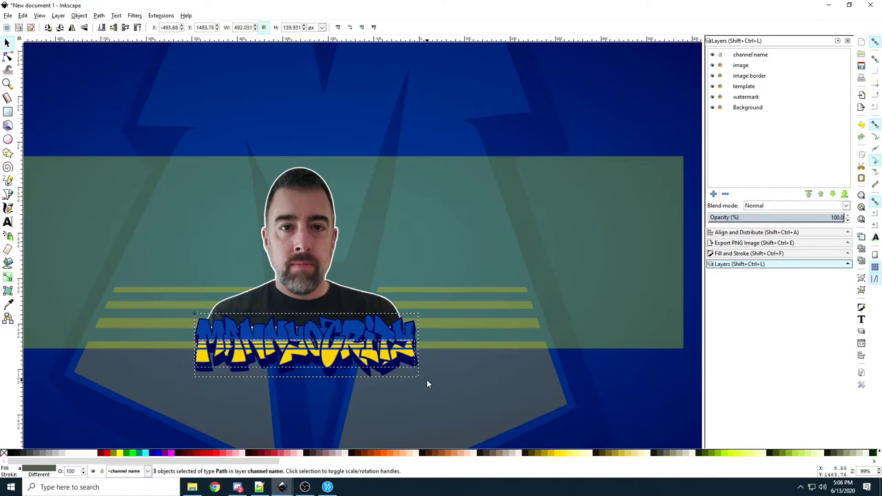
{"action": "key", "text": "Left"}
{"action": "key", "text": "Left"}
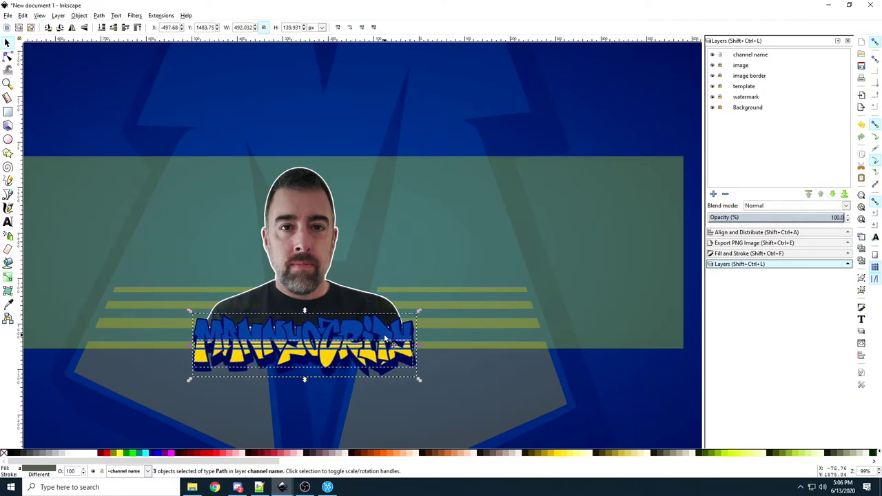
{"action": "key", "text": "Left"}
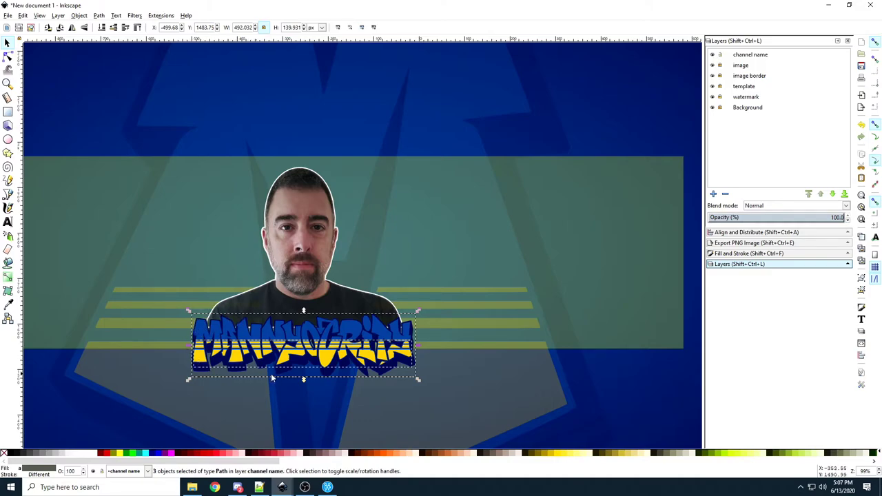
Step: Duplicate the channel name layer and move the copy below the original
{"action": "left_click", "coordinate": [748, 58]}
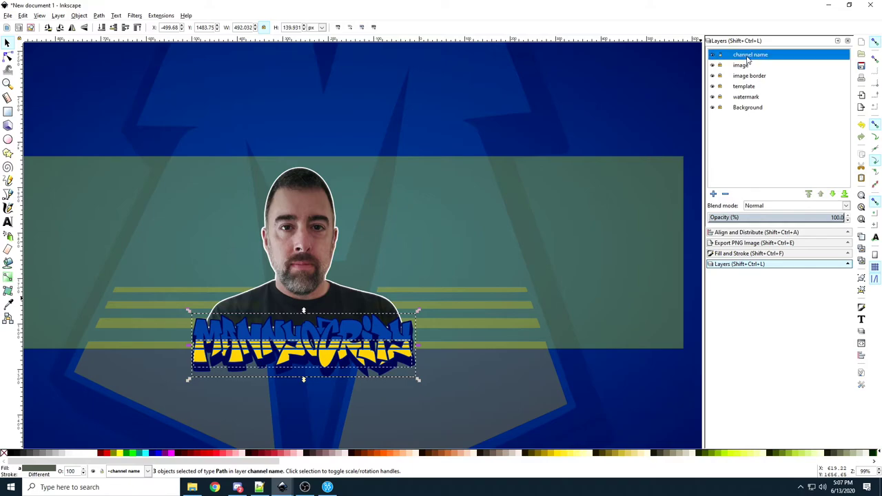
{"action": "right_click", "coordinate": [748, 57]}
{"action": "left_click", "coordinate": [769, 168]}
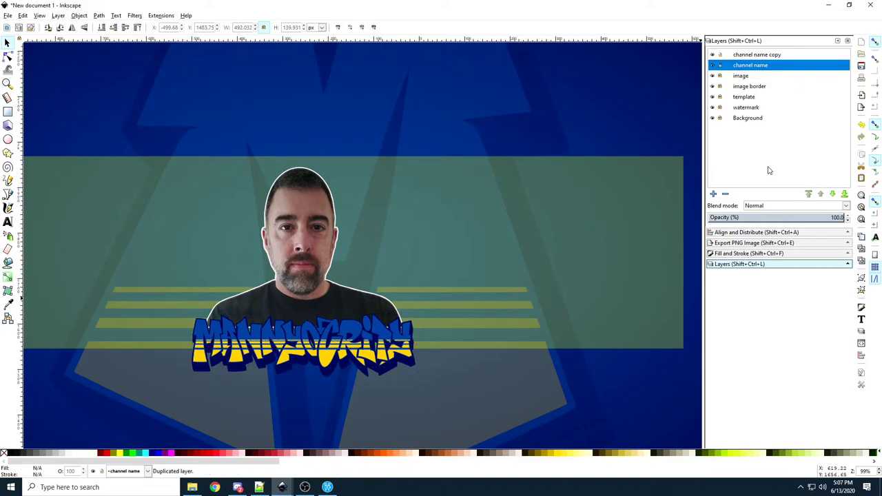
{"action": "left_click", "coordinate": [743, 58]}
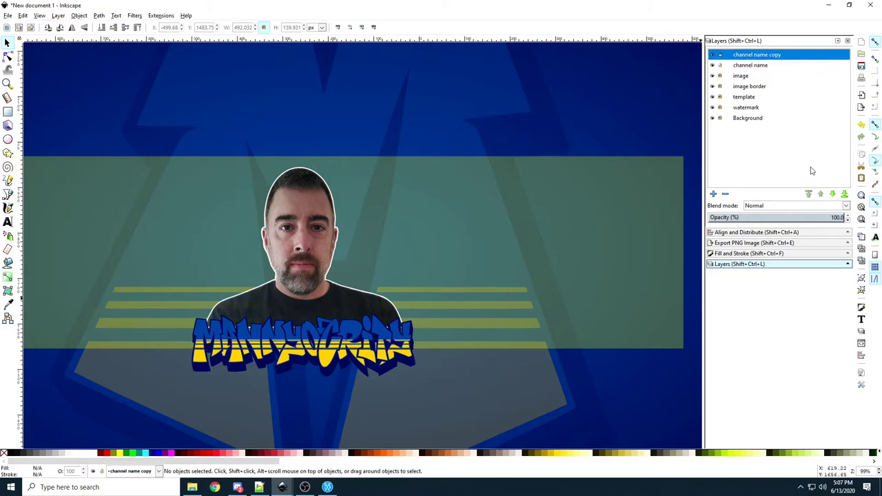
{"action": "left_click", "coordinate": [832, 193]}
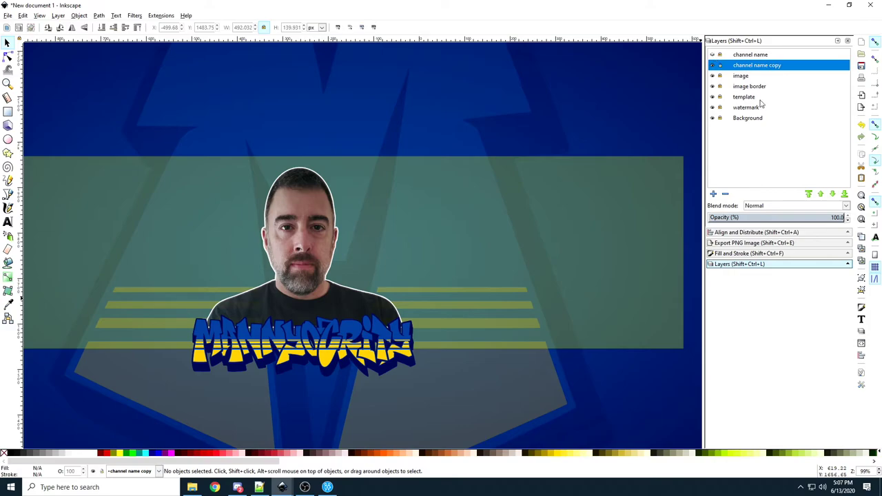
Step: Rename the 'channel name copy' layer to 'channel name border'
{"action": "double_click", "coordinate": [774, 66]}
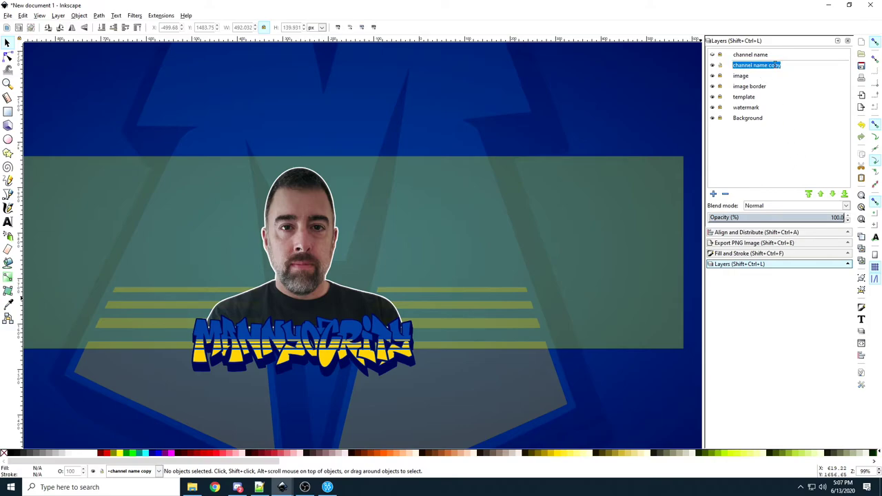
{"action": "left_click", "coordinate": [770, 64]}
{"action": "left_click_drag", "start_coordinate": [770, 65], "coordinate": [798, 67]}
{"action": "key", "text": "BackSpace"}
{"action": "type", "text": "border"}
{"action": "key", "text": "Return"}
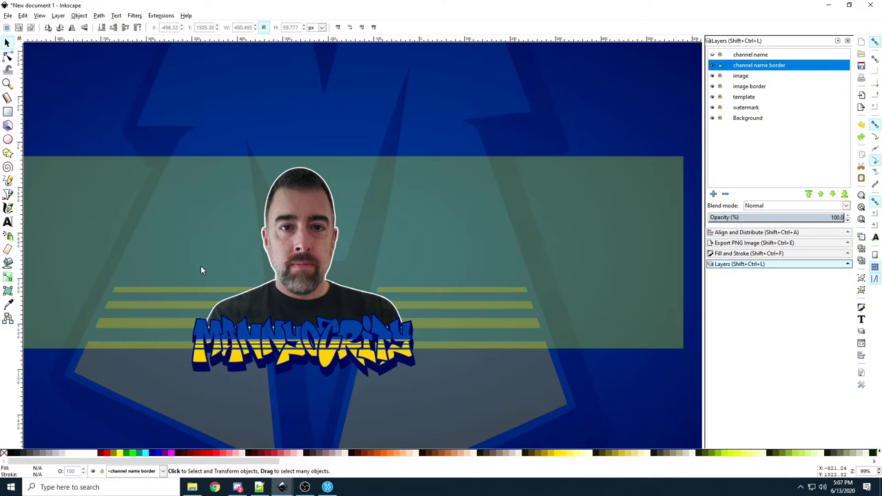
Step: Delete the yellow and blue lettering from the border layer, leaving only the outline shape
{"action": "left_click", "coordinate": [198, 360]}
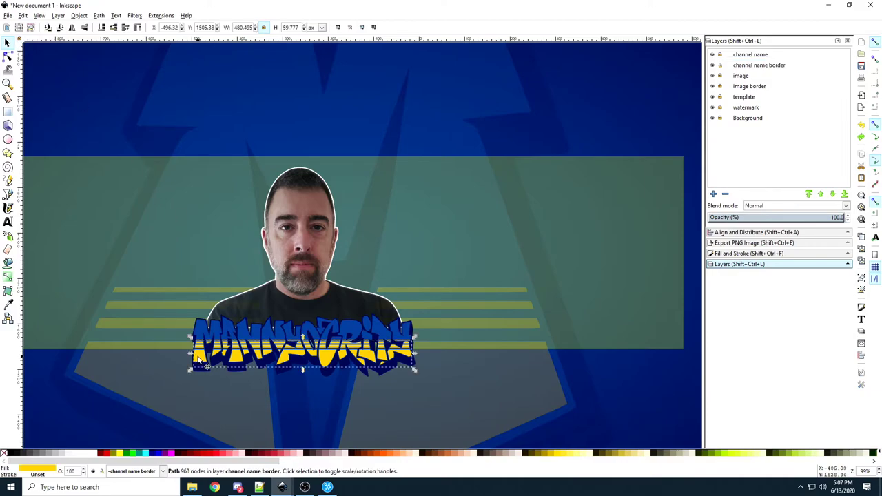
{"action": "key", "text": "Delete"}
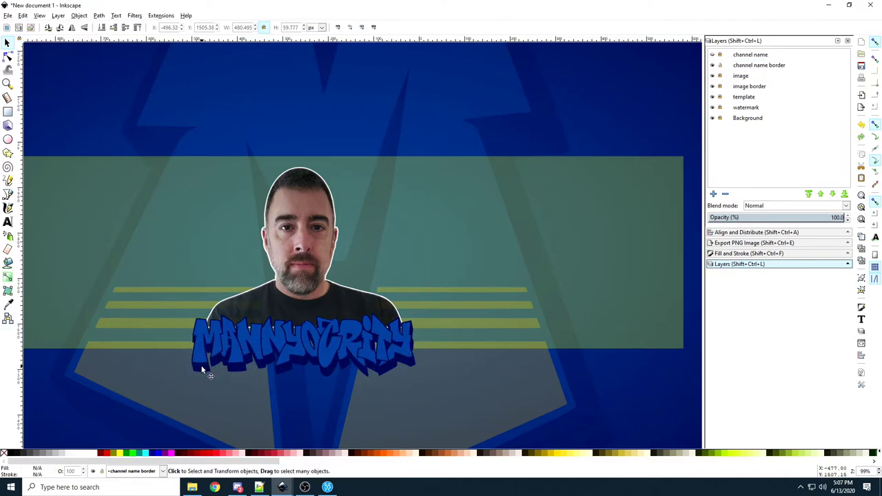
{"action": "left_click", "coordinate": [202, 371]}
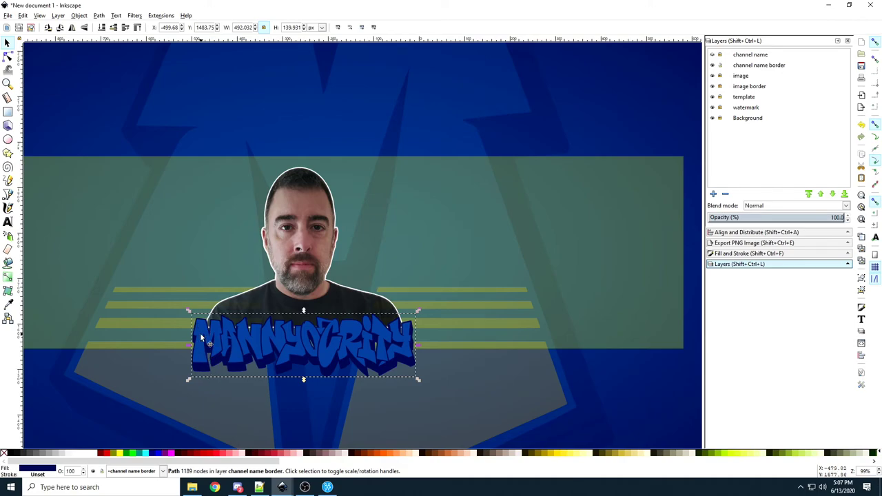
{"action": "key", "text": "Delete"}
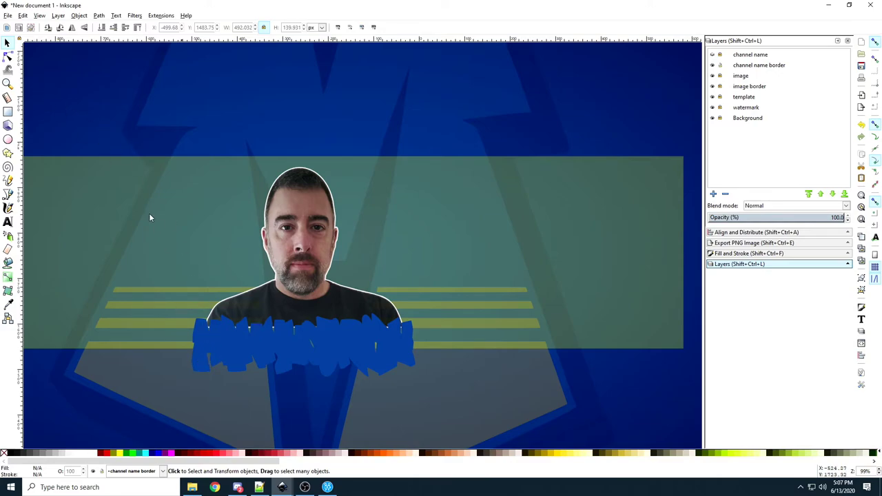
{"action": "left_click", "coordinate": [8, 57]}
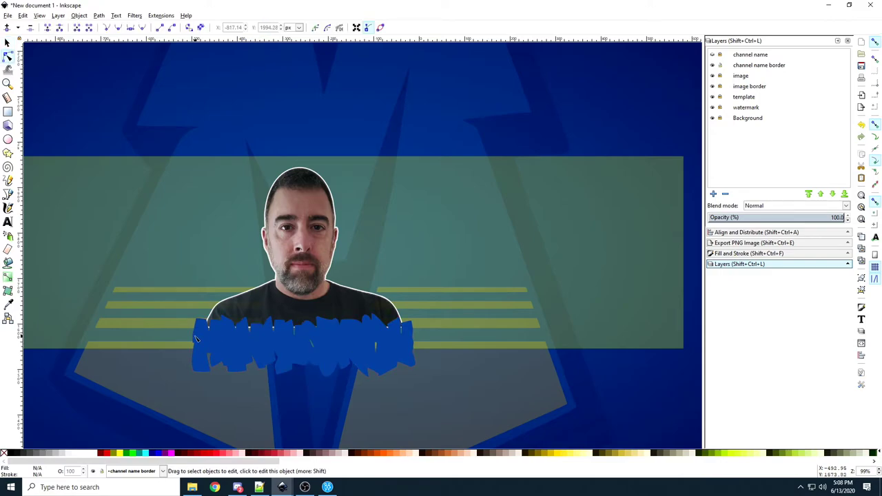
{"action": "left_click", "coordinate": [196, 337]}
Step: Give the outline shape a flat white stroke 4 px wide
{"action": "left_click", "coordinate": [749, 253]}
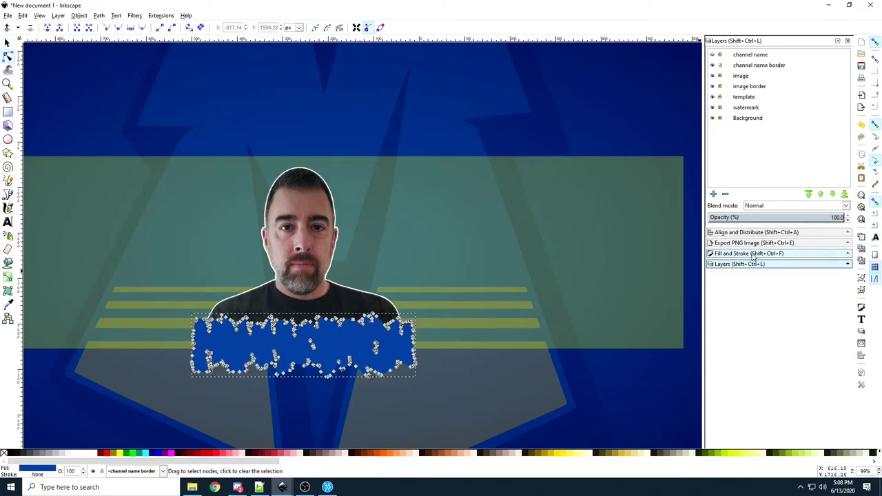
{"action": "left_click", "coordinate": [750, 55]}
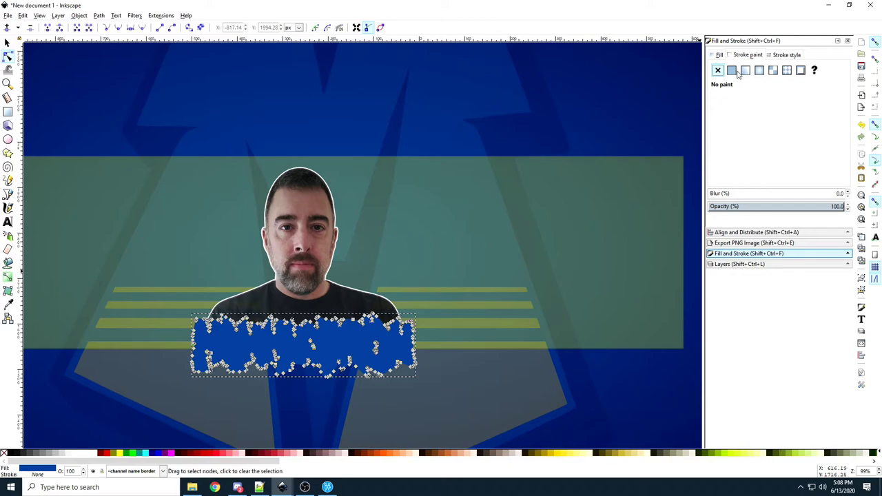
{"action": "left_click", "coordinate": [732, 70]}
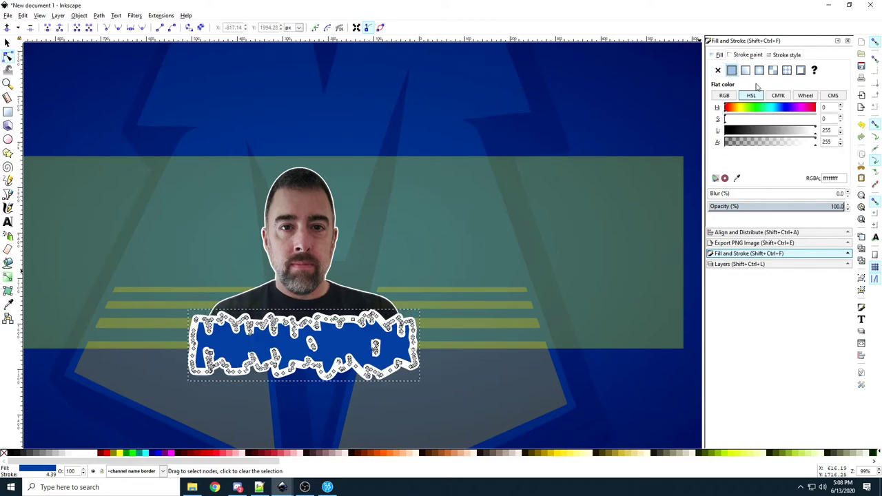
{"action": "left_click", "coordinate": [786, 55]}
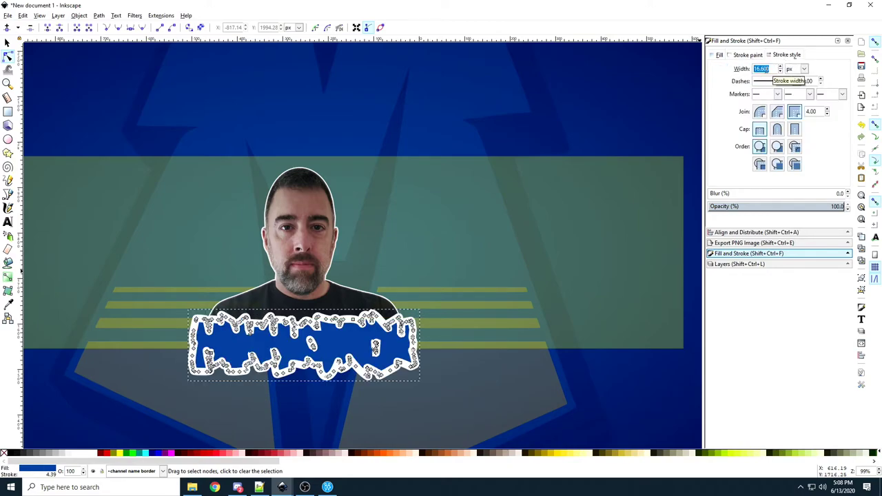
{"action": "double_click", "coordinate": [765, 69]}
{"action": "type", "text": "4"}
{"action": "key", "text": "Return"}
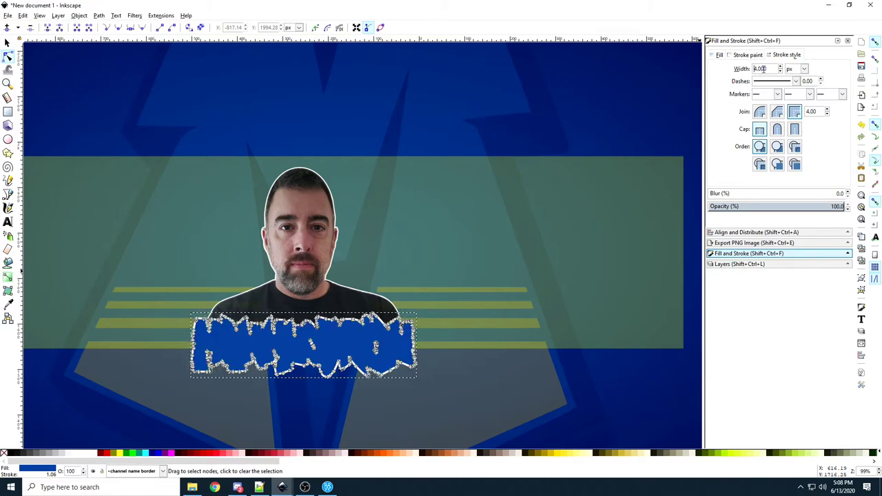
Step: Unhide the channel name layer and deselect the border shape
{"action": "left_click", "coordinate": [740, 265]}
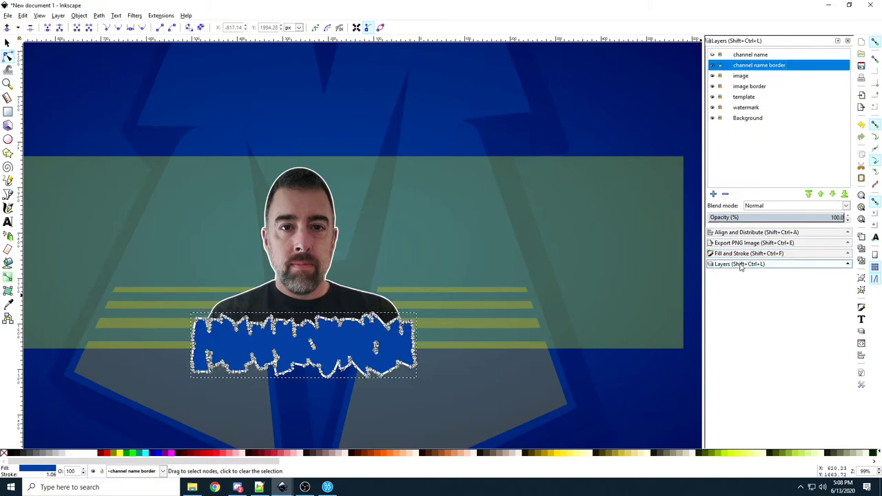
{"action": "left_click", "coordinate": [712, 55]}
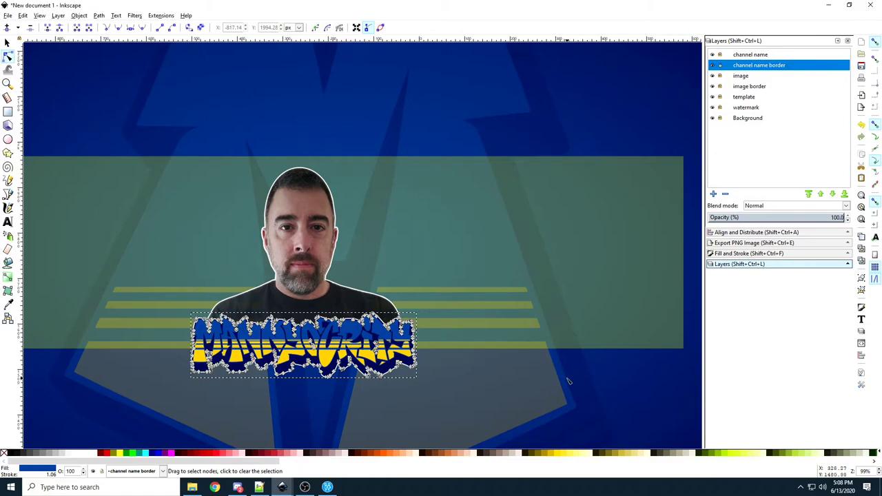
{"action": "left_click", "coordinate": [565, 378]}
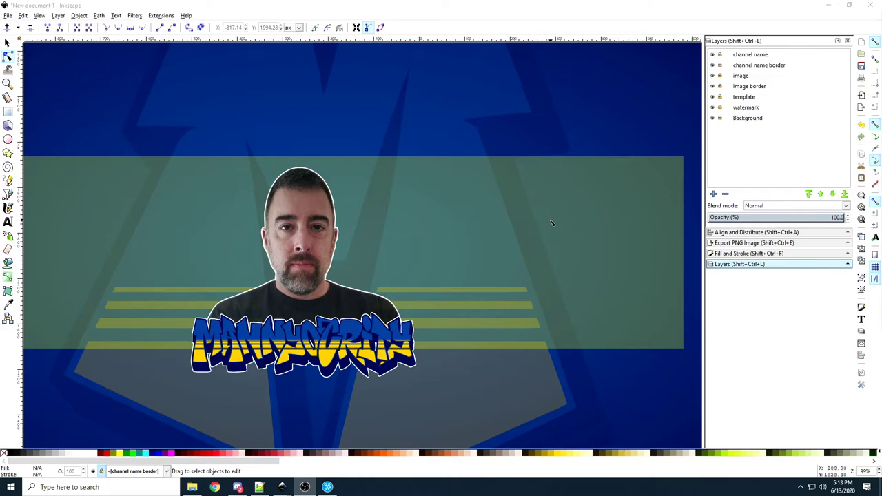
Step: Select the portrait and graffiti name together and scale them proportionally to about 86%
{"action": "left_click", "coordinate": [723, 65]}
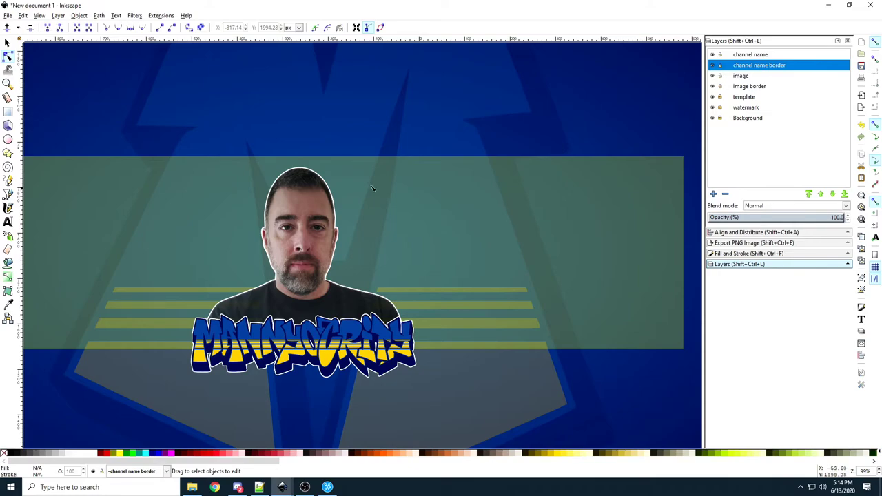
{"action": "left_click_drag", "start_coordinate": [136, 120], "coordinate": [503, 429]}
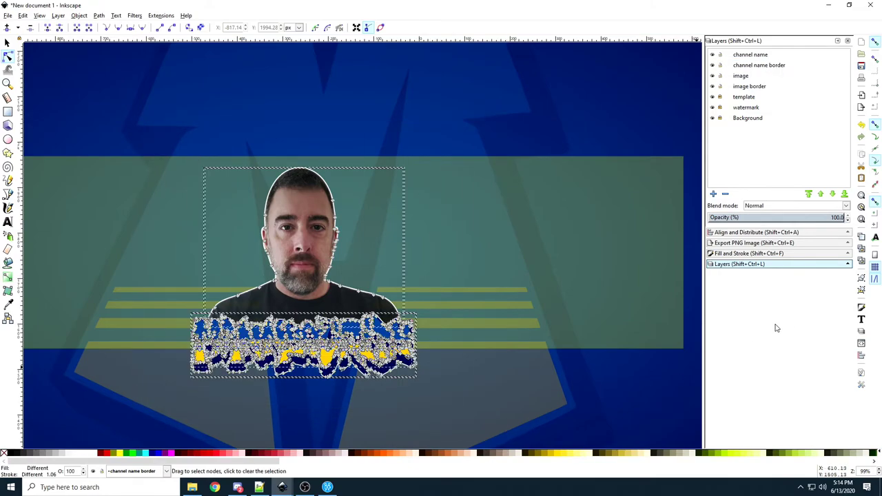
{"action": "left_click", "coordinate": [7, 43]}
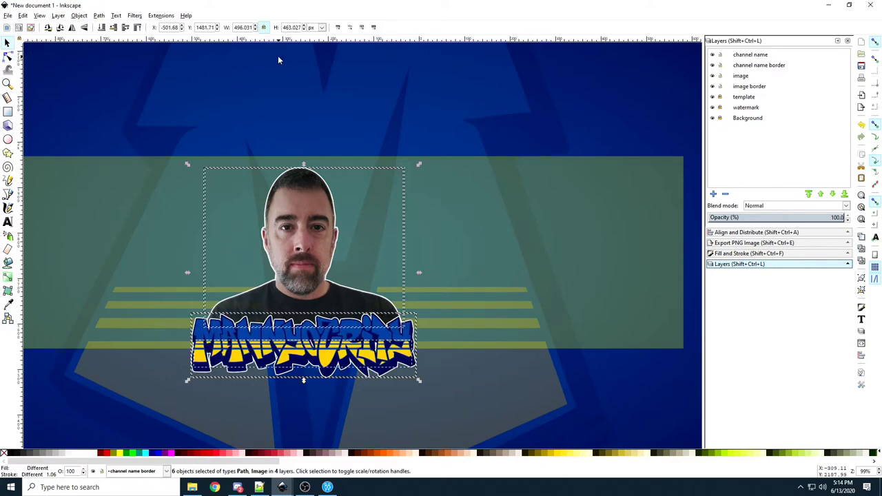
{"action": "left_click", "coordinate": [263, 28]}
{"action": "left_click_drag", "start_coordinate": [417, 380], "coordinate": [388, 349]}
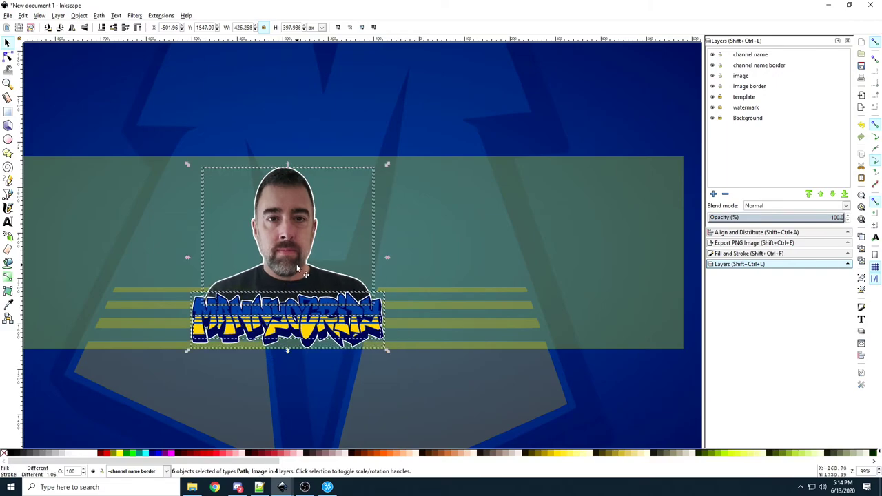
{"action": "left_click_drag", "start_coordinate": [308, 277], "coordinate": [309, 267]}
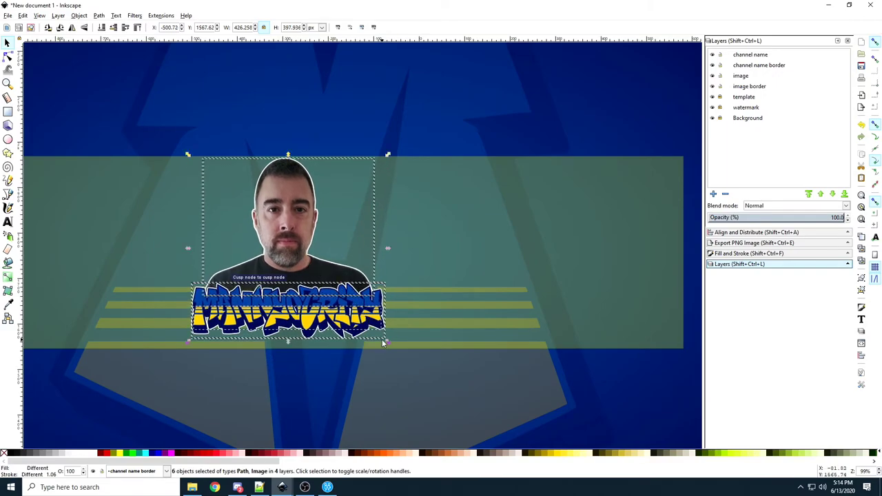
{"action": "left_click_drag", "start_coordinate": [188, 152], "coordinate": [183, 152]}
{"action": "left_click_drag", "start_coordinate": [262, 205], "coordinate": [263, 212]}
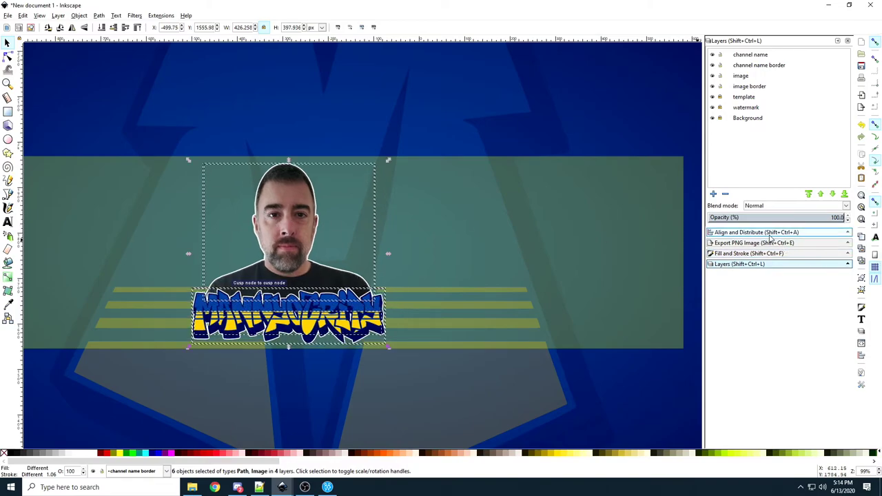
Step: Centre the portrait and name horizontally and vertically on the banner
{"action": "left_click", "coordinate": [766, 233]}
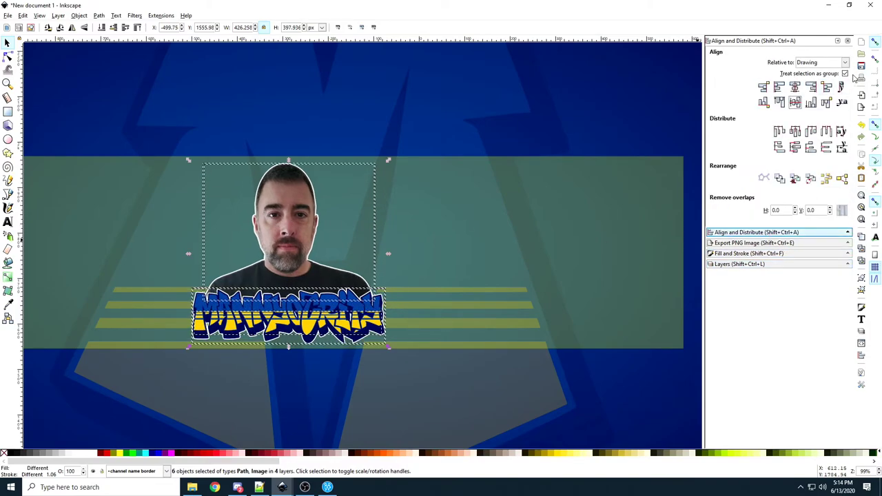
{"action": "left_click", "coordinate": [795, 87]}
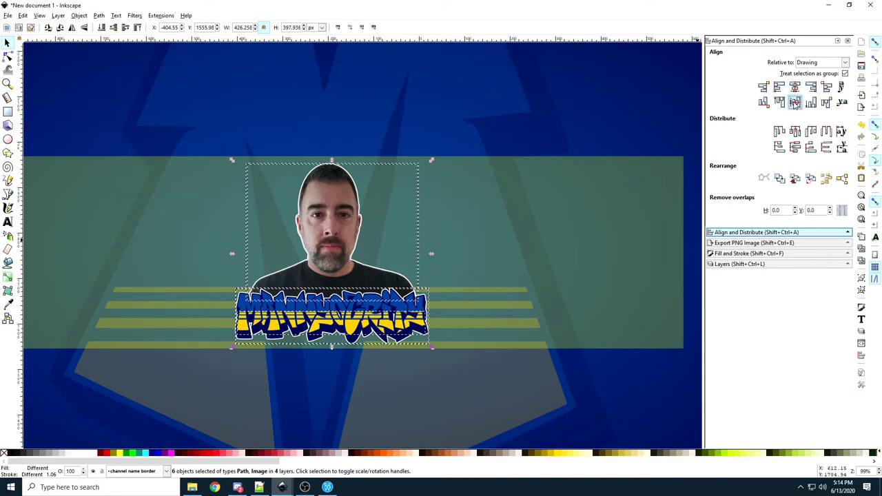
{"action": "left_click", "coordinate": [795, 102]}
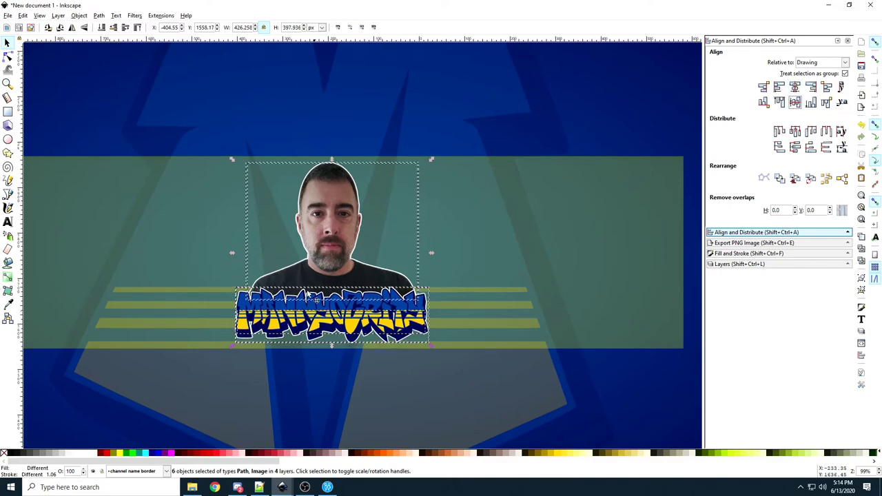
Step: Lock the image border layer and hide the template layer's guide band
{"action": "left_click", "coordinate": [740, 264]}
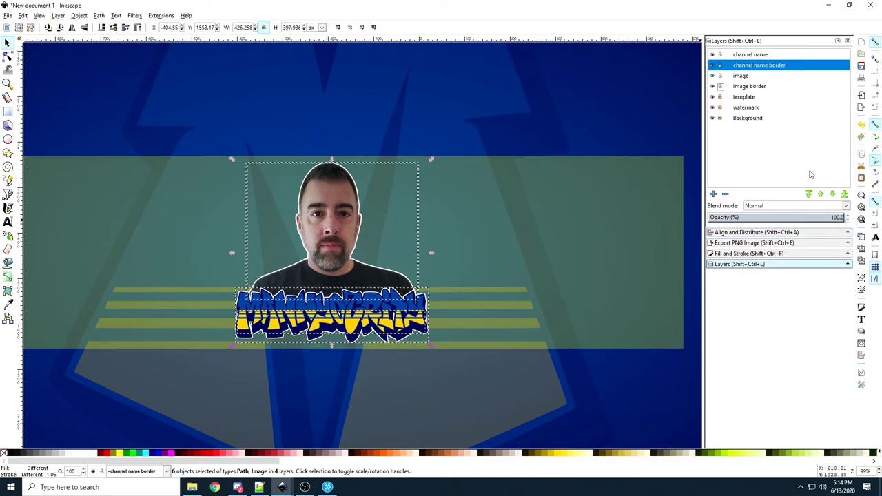
{"action": "left_click", "coordinate": [720, 76]}
{"action": "left_click", "coordinate": [720, 86]}
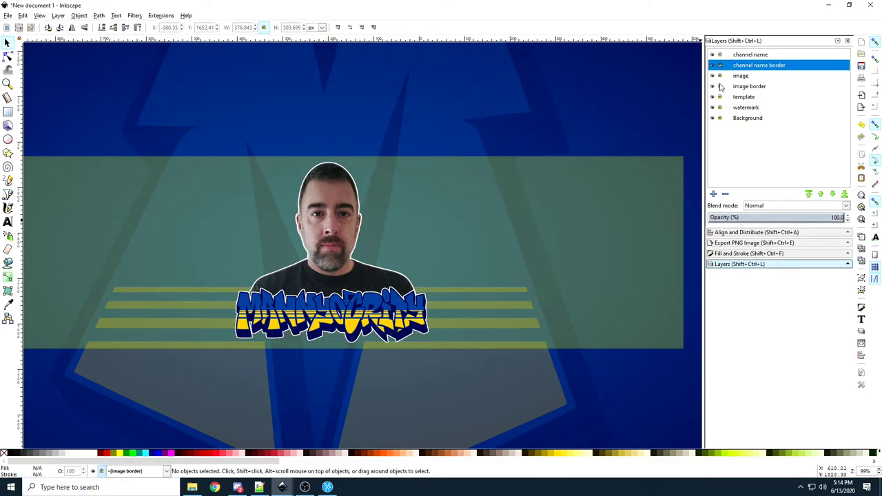
{"action": "left_click", "coordinate": [712, 96]}
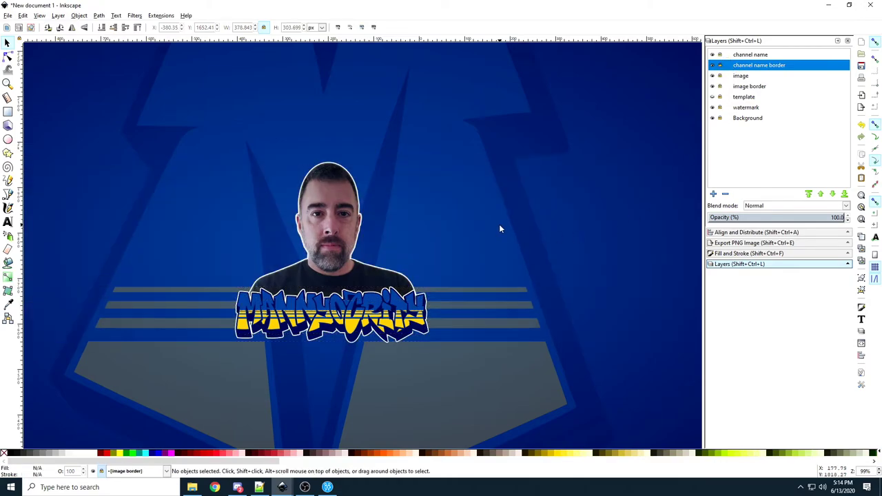
Step: Show the template guide band again and begin a new layer above channel name
{"action": "scroll", "coordinate": [501, 229], "scroll_direction": "down", "scroll_amount": 2}
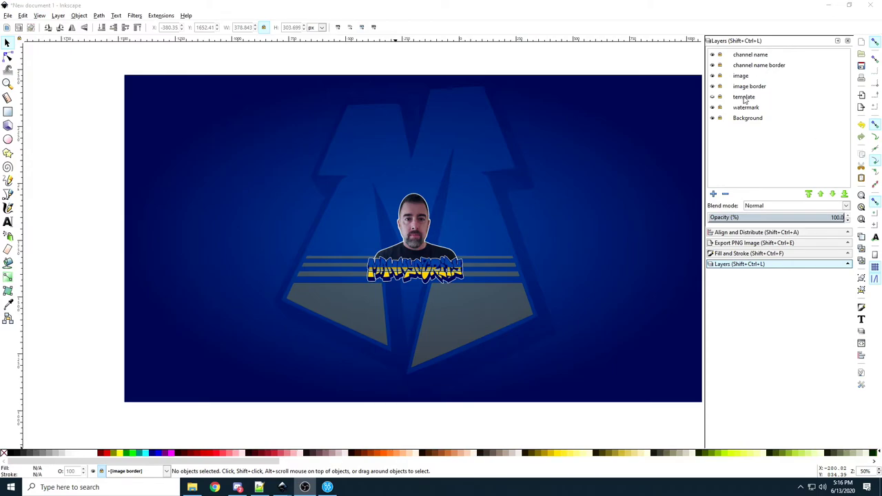
{"action": "left_click", "coordinate": [758, 65]}
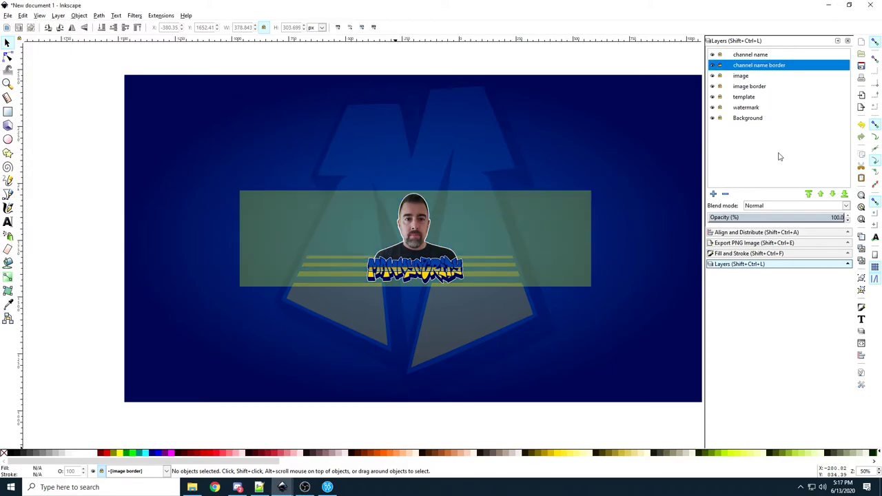
{"action": "left_click", "coordinate": [750, 55]}
{"action": "left_click", "coordinate": [714, 194]}
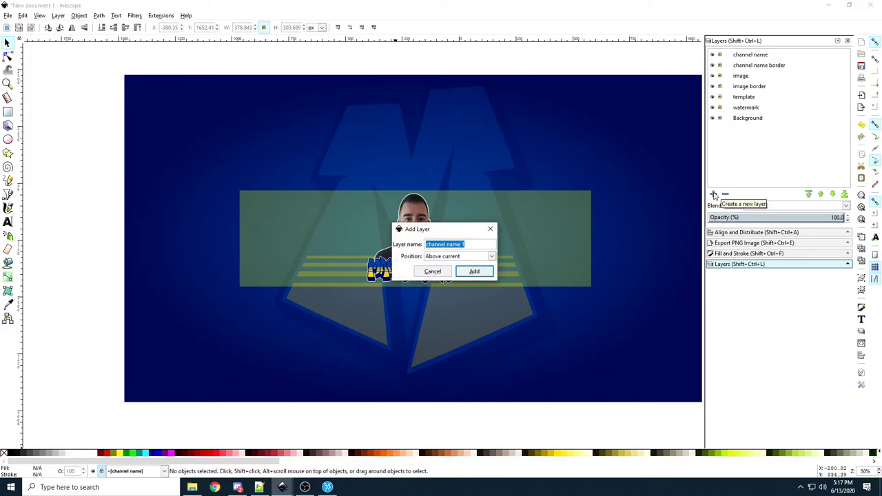
Step: Create the 'twitch' layer and type 'twitch.tv/mannyockoty' in Bangers 30 right of the head
{"action": "type", "text": "twitch"}
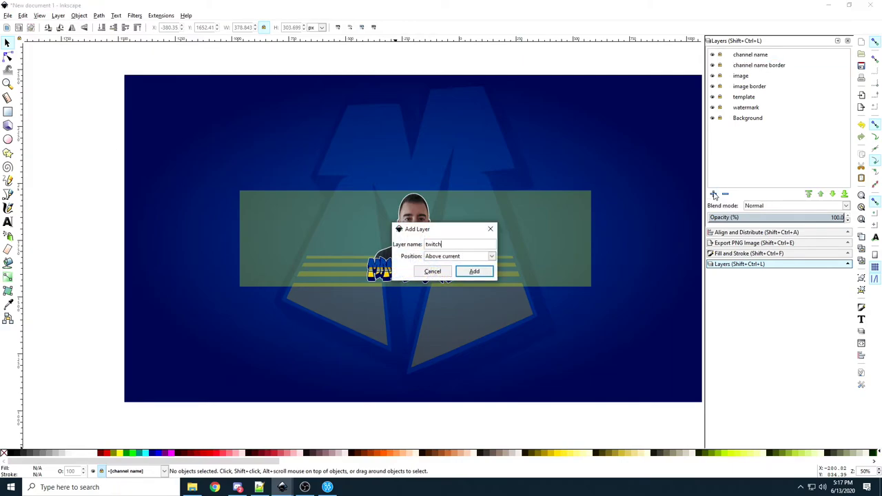
{"action": "key", "text": "Return"}
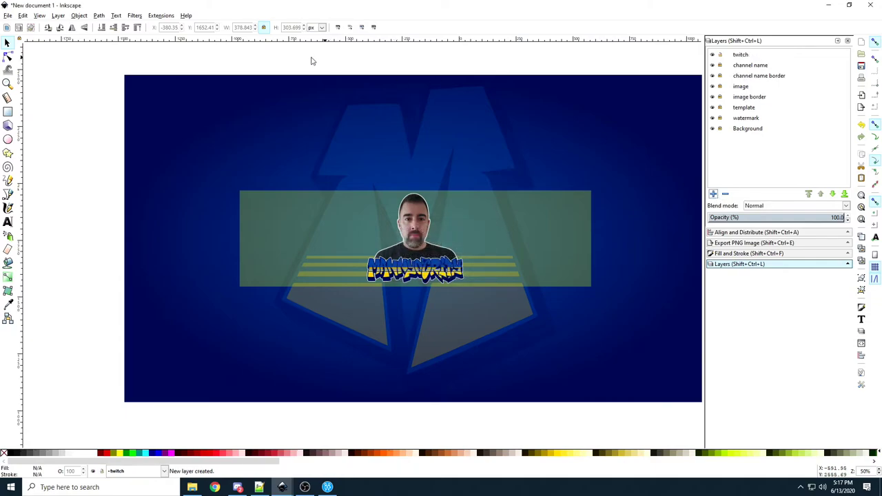
{"action": "left_click", "coordinate": [9, 221]}
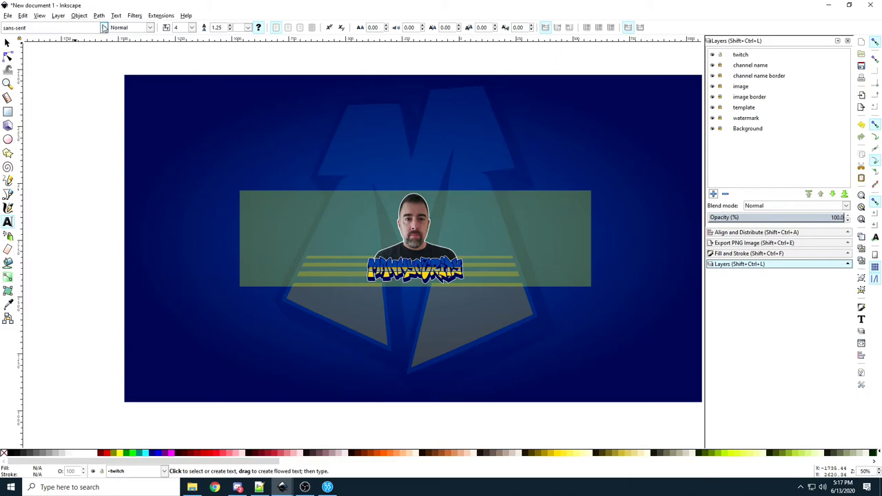
{"action": "left_click", "coordinate": [103, 28]}
{"action": "left_click", "coordinate": [34, 101]}
{"action": "left_click", "coordinate": [446, 216]}
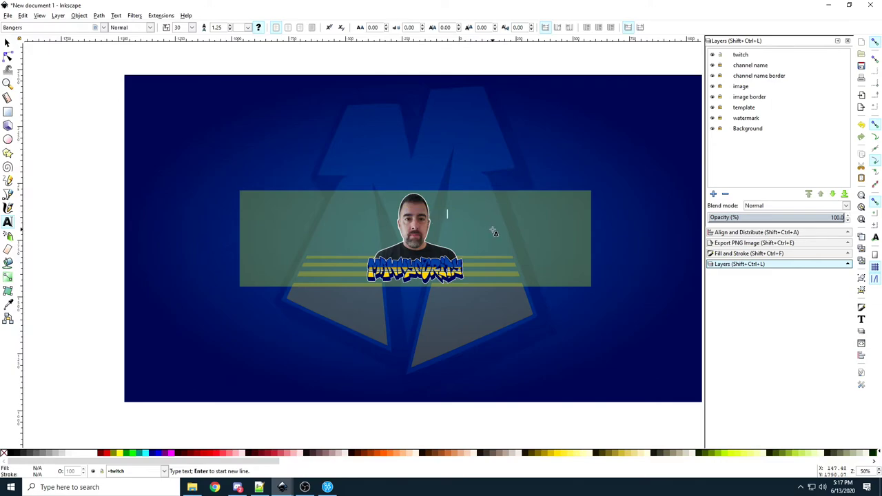
{"action": "type", "text": "twi"}
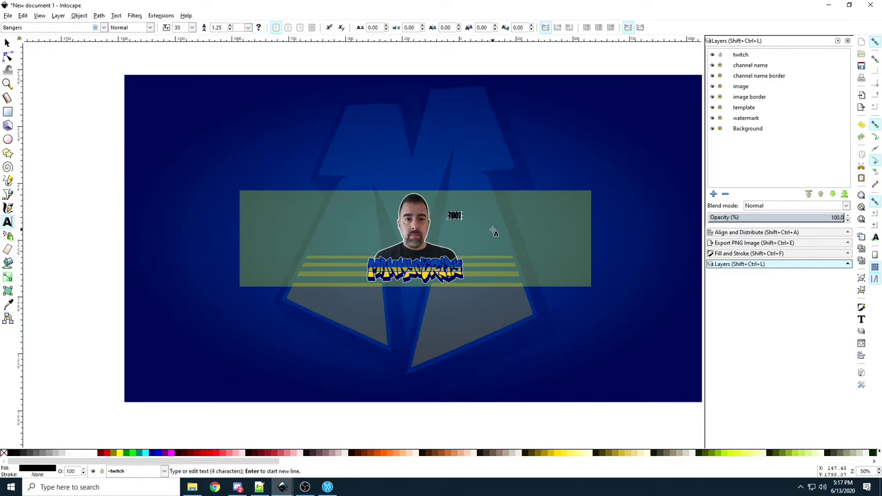
{"action": "type", "text": "tch.tv/"}
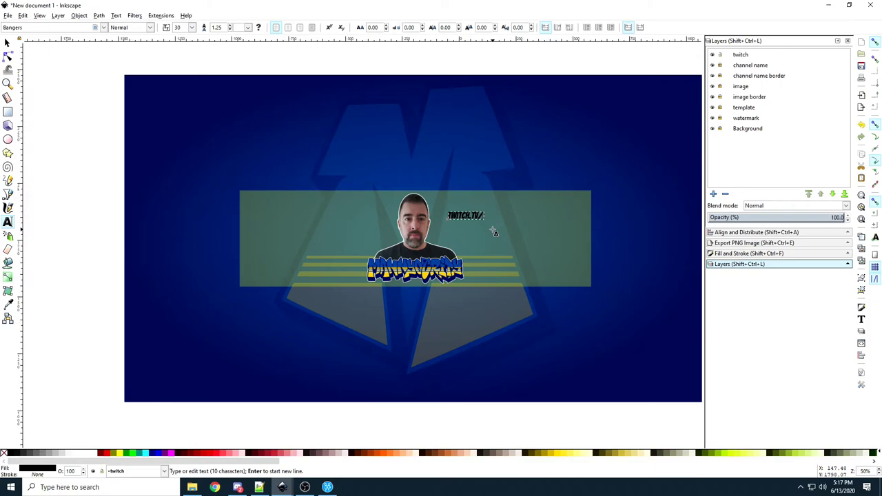
{"action": "type", "text": "mannyockoty"}
Step: Make the URL text white and enlarge it proportionally to about 673 × 62 px
{"action": "left_click", "coordinate": [6, 43]}
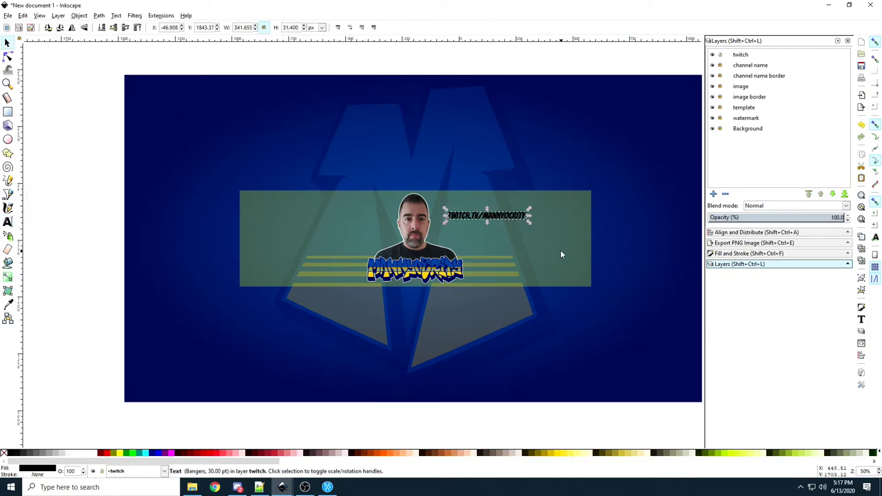
{"action": "left_click", "coordinate": [749, 253]}
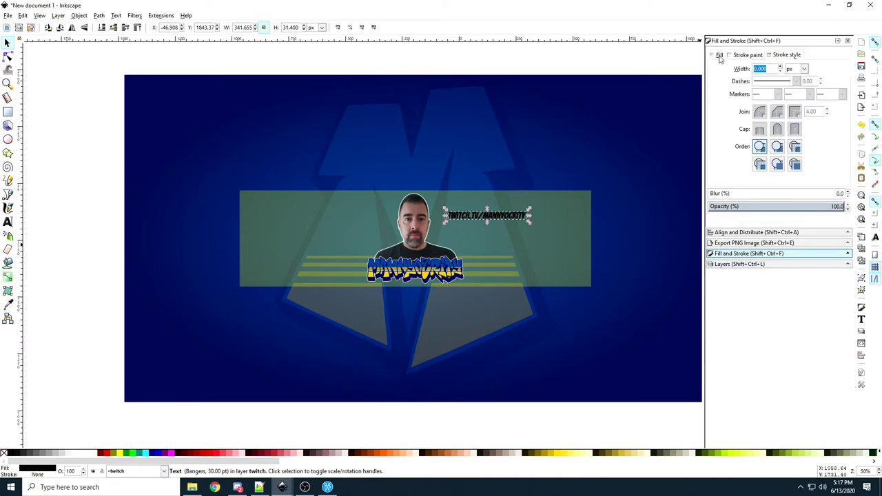
{"action": "left_click_drag", "start_coordinate": [725, 135], "coordinate": [816, 131]}
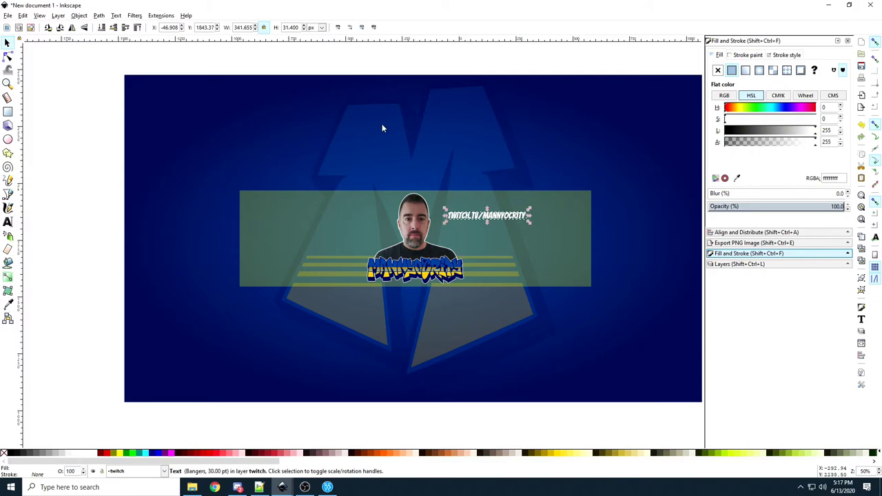
{"action": "left_click", "coordinate": [264, 28]}
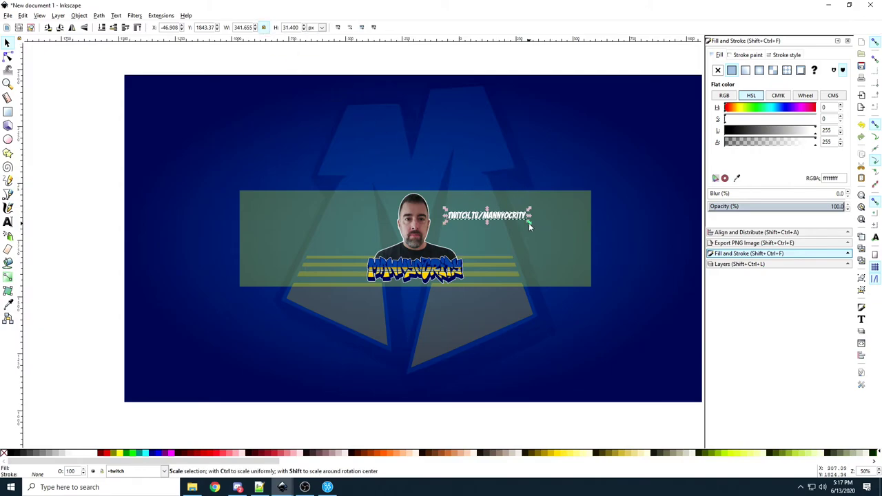
{"action": "left_click_drag", "start_coordinate": [529, 222], "coordinate": [589, 245]}
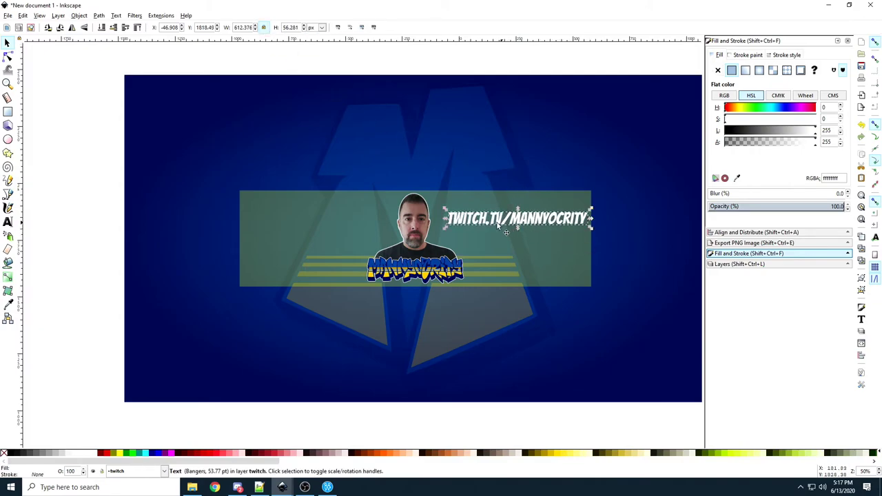
{"action": "left_click_drag", "start_coordinate": [445, 229], "coordinate": [430, 230]}
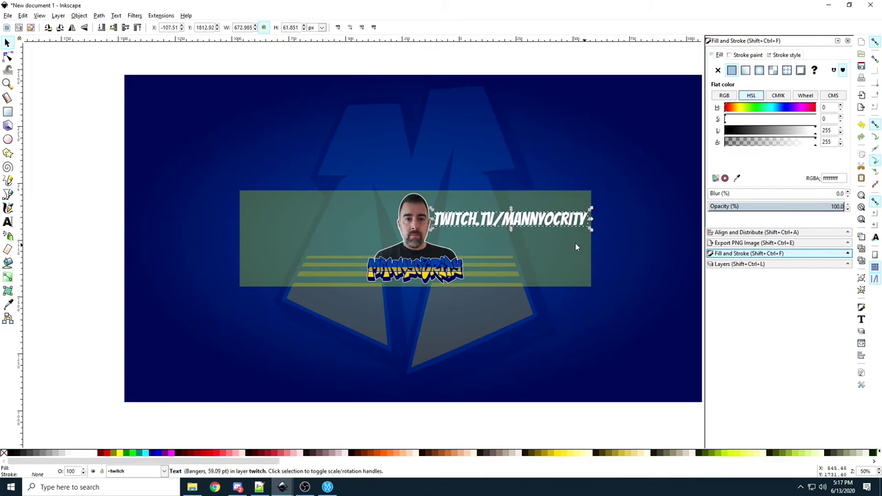
Step: Hide the template layer and set the twitch URL text's opacity to 50
{"action": "left_click", "coordinate": [713, 265]}
{"action": "left_click", "coordinate": [712, 108]}
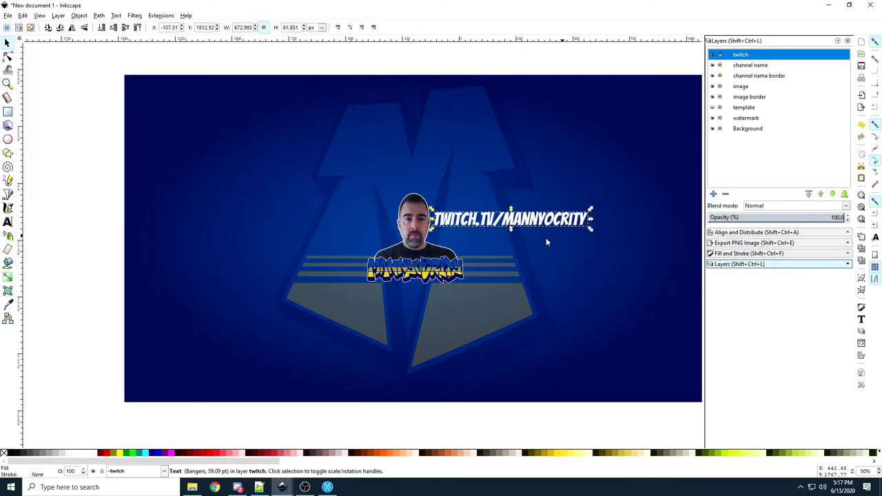
{"action": "left_click", "coordinate": [524, 256]}
{"action": "left_click", "coordinate": [503, 224]}
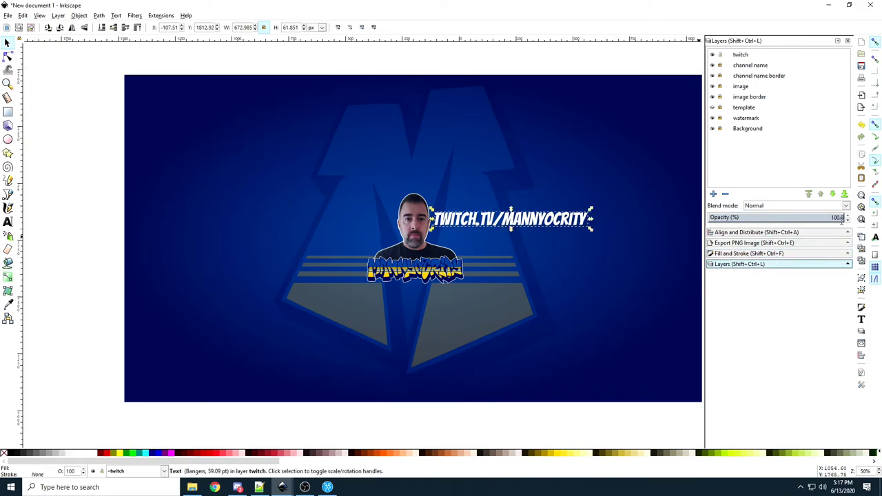
{"action": "left_click_drag", "start_coordinate": [846, 223], "coordinate": [775, 219]}
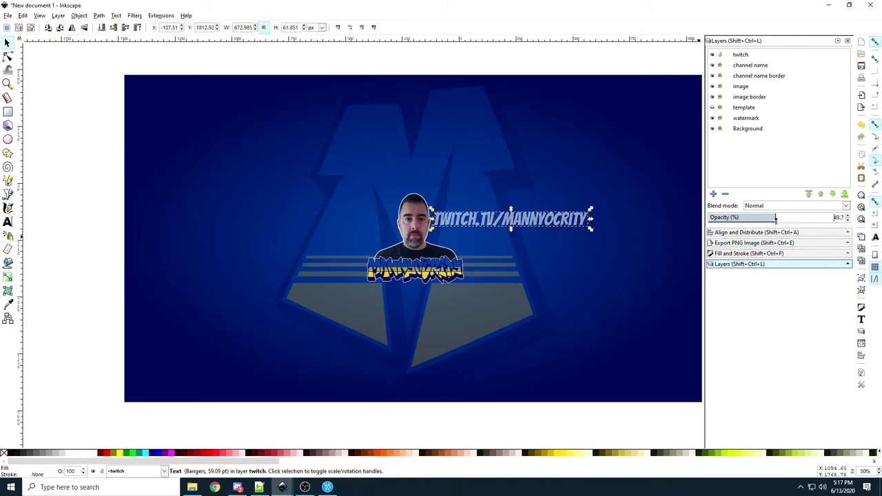
{"action": "left_click_drag", "start_coordinate": [832, 218], "coordinate": [780, 218]}
{"action": "key", "text": "Return"}
Step: Deselect the text and leave the green template guide layer hidden
{"action": "scroll", "coordinate": [552, 307], "scroll_direction": "down", "scroll_amount": 1, "text": "ctrl"}
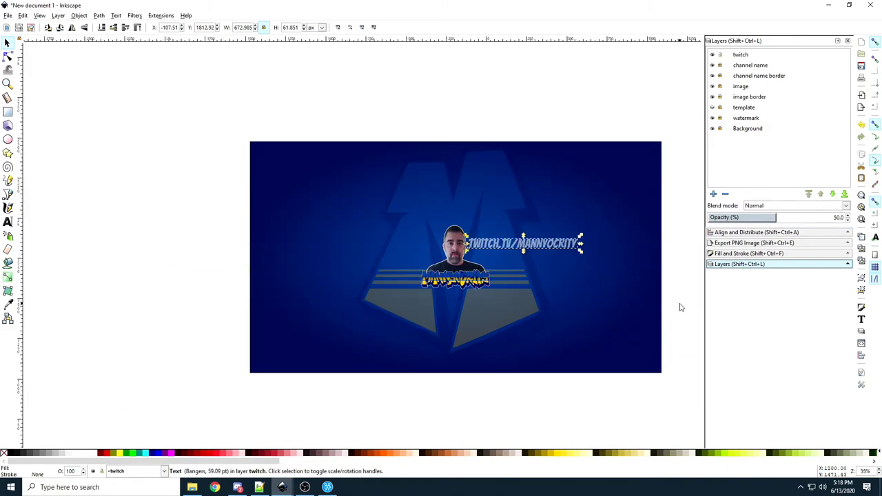
{"action": "left_click", "coordinate": [721, 56]}
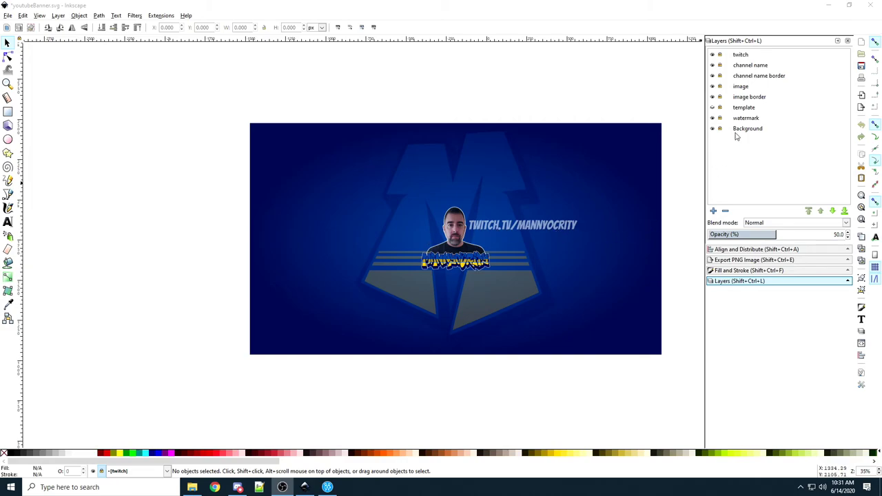
{"action": "left_click", "coordinate": [713, 107]}
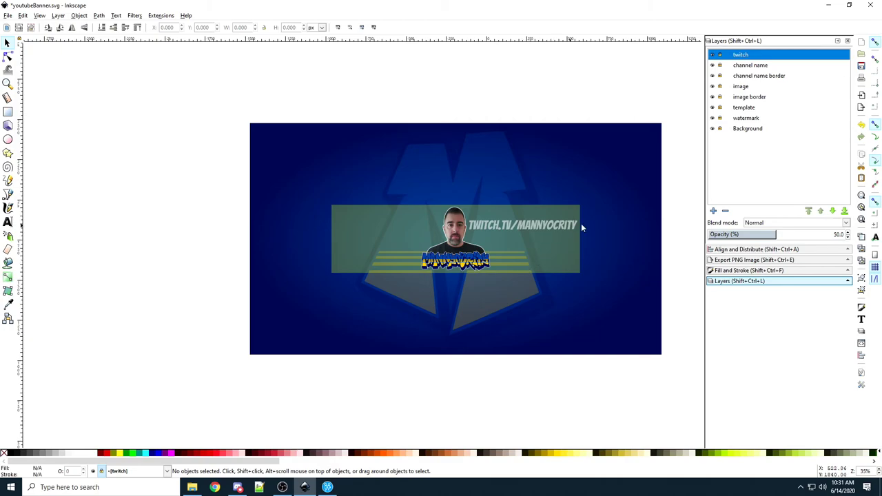
{"action": "left_click", "coordinate": [713, 107]}
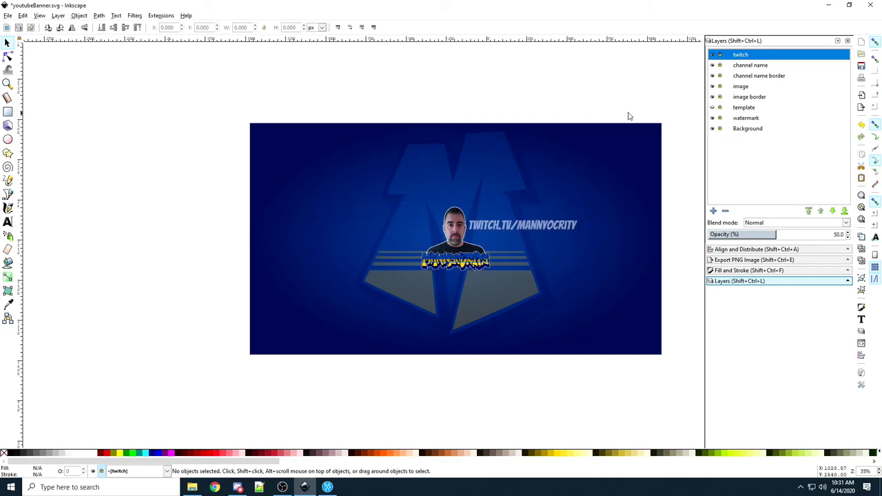
{"action": "left_click", "coordinate": [9, 15]}
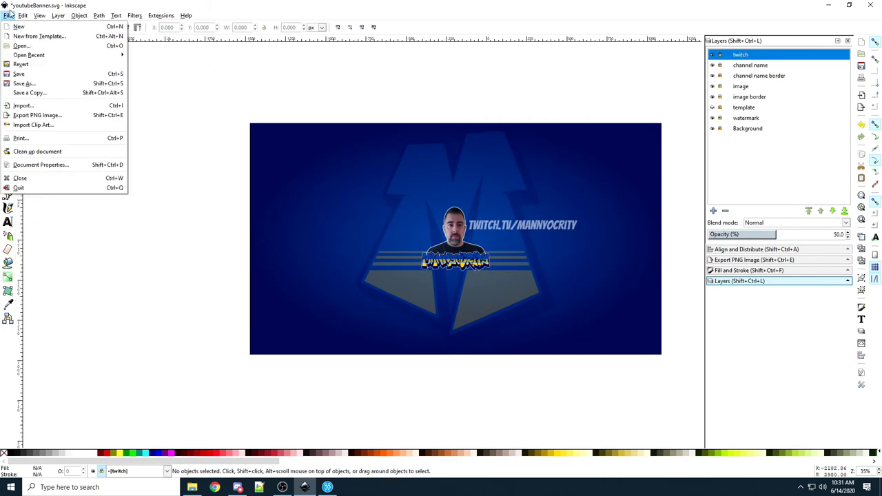
Step: Save the banner as youtubeBanner.svg
{"action": "left_click", "coordinate": [25, 84]}
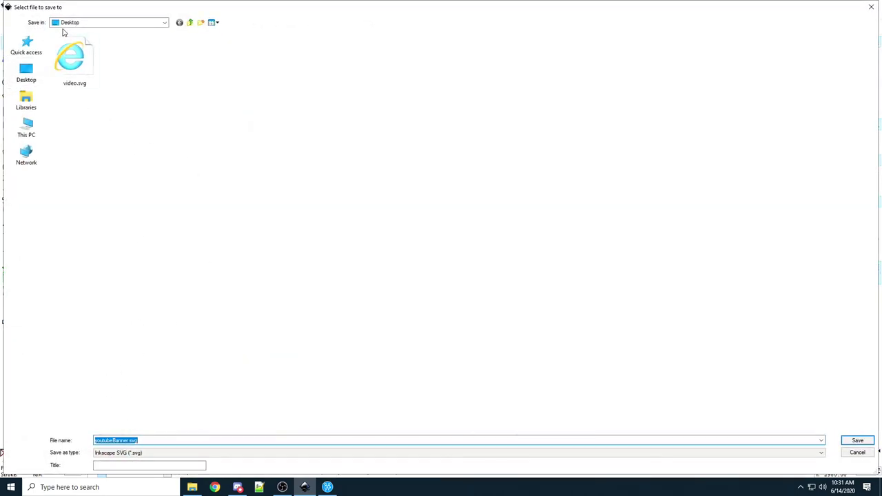
{"action": "left_click", "coordinate": [128, 440]}
{"action": "left_click", "coordinate": [857, 441]}
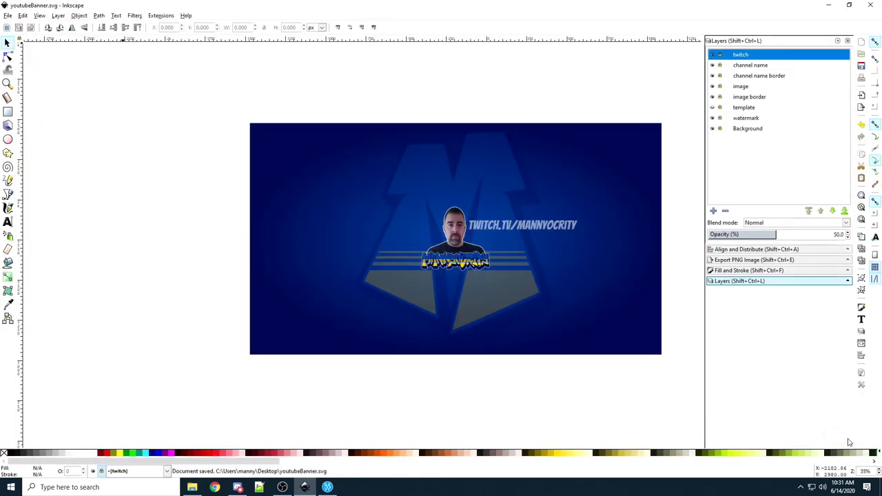
Step: Export the drawing as a 2560×1440 youtubeBanner.png on the Desktop
{"action": "left_click", "coordinate": [754, 261]}
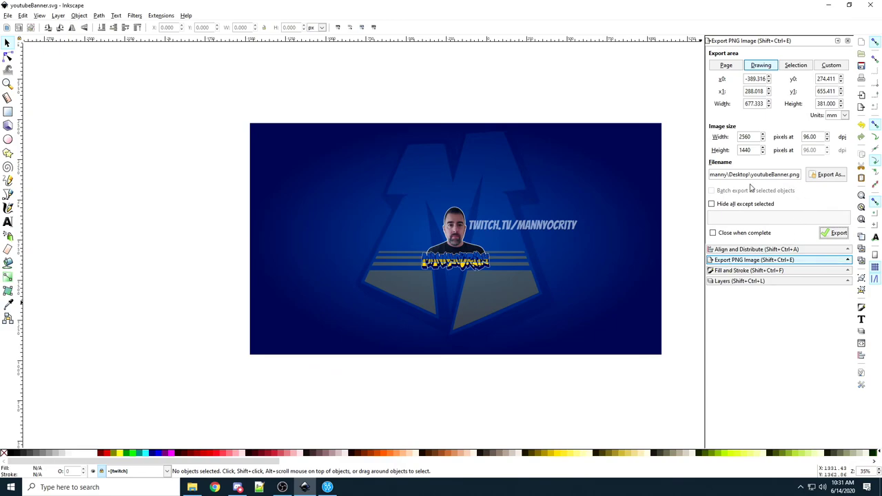
{"action": "left_click", "coordinate": [816, 177]}
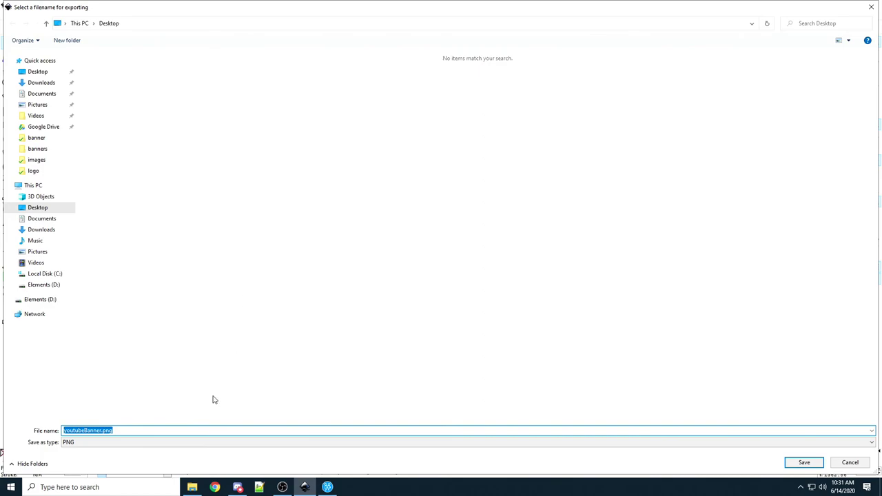
{"action": "left_click", "coordinate": [66, 430]}
{"action": "left_click_drag", "start_coordinate": [64, 430], "coordinate": [100, 430]}
{"action": "left_click", "coordinate": [806, 464]}
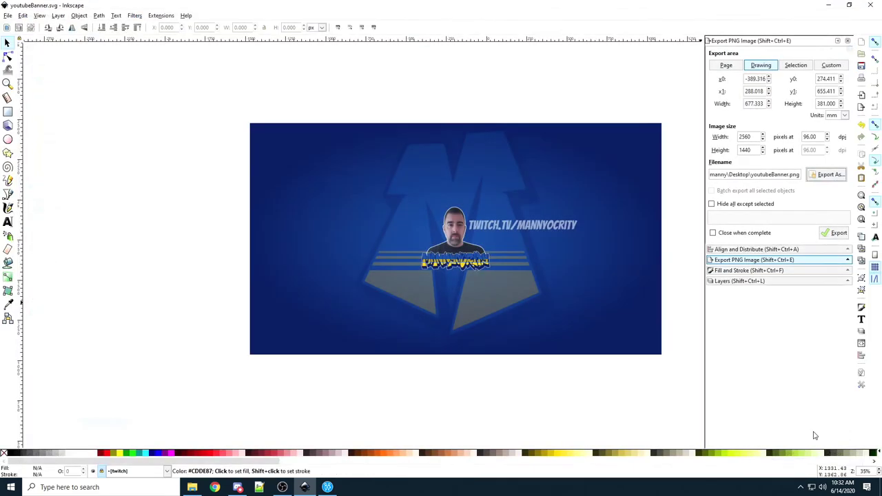
{"action": "left_click", "coordinate": [831, 236]}
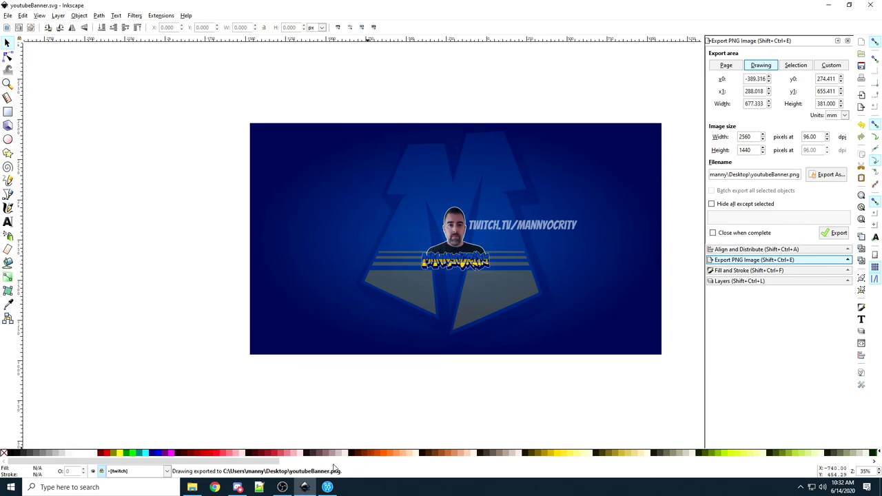
Step: Open the desktop's youtubeBanner.png in Photos to check it, then switch to Chrome
{"action": "left_click", "coordinate": [827, 6]}
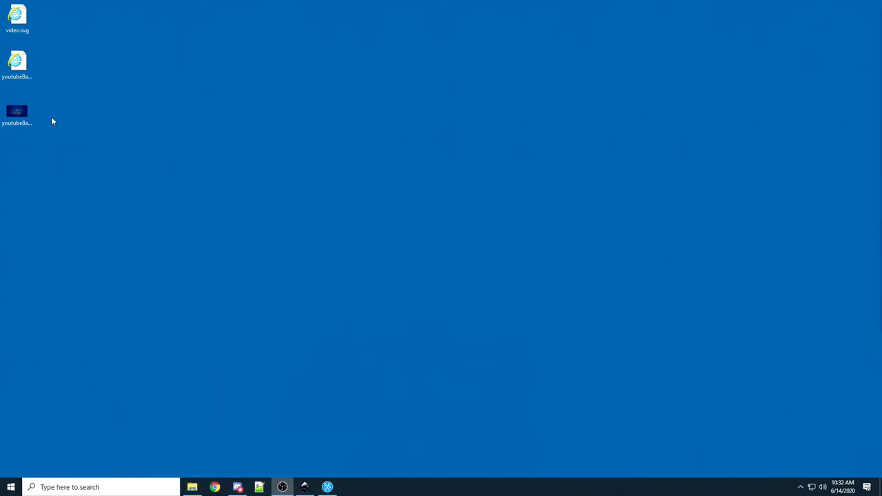
{"action": "left_click", "coordinate": [15, 69]}
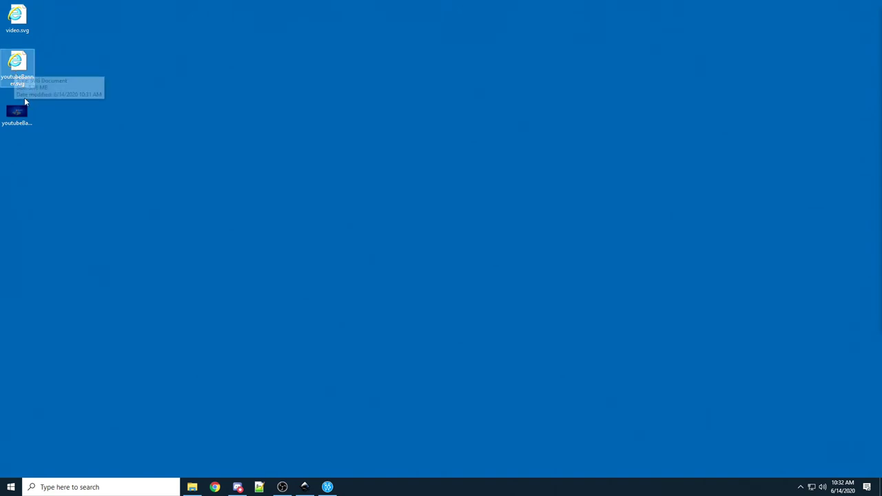
{"action": "left_click", "coordinate": [27, 120]}
{"action": "double_click", "coordinate": [25, 120]}
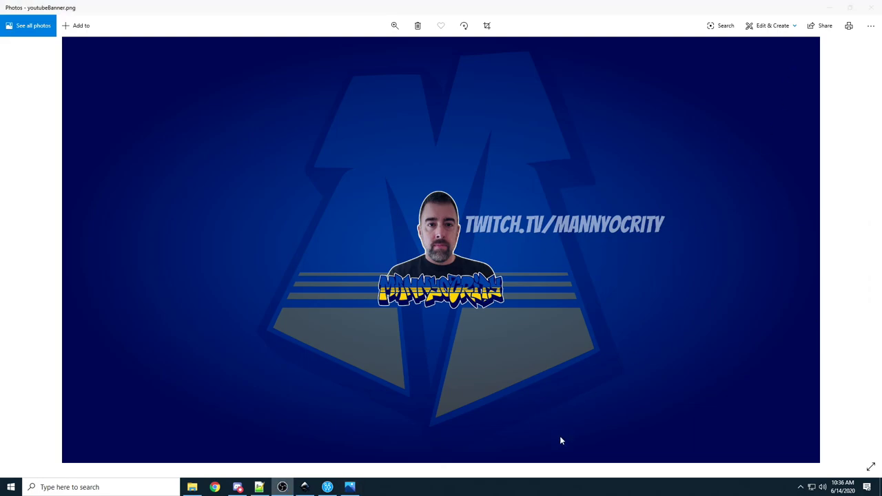
{"action": "left_click", "coordinate": [214, 487]}
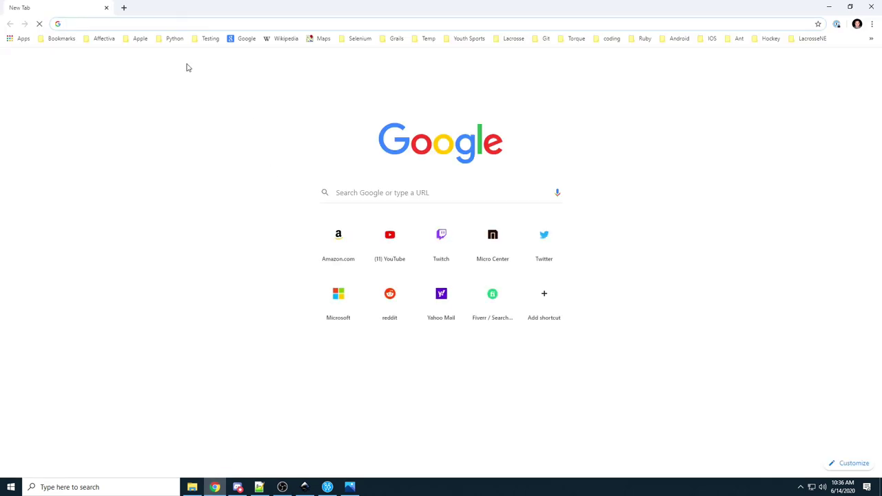
Step: Load the YouTube channel page and start uploading new banner art from the computer
{"action": "type", "text": "https://www.youtube.com/mannyocrity"}
{"action": "key", "text": "Return"}
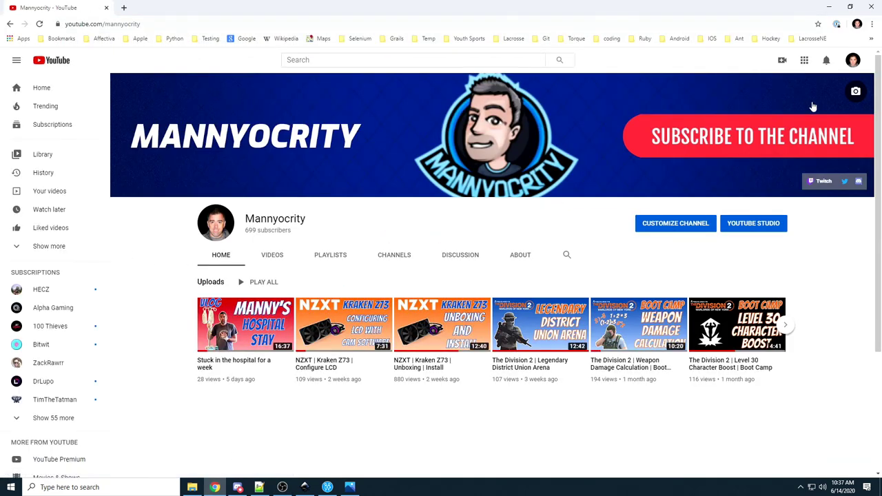
{"action": "left_click", "coordinate": [854, 91]}
{"action": "left_click", "coordinate": [433, 289]}
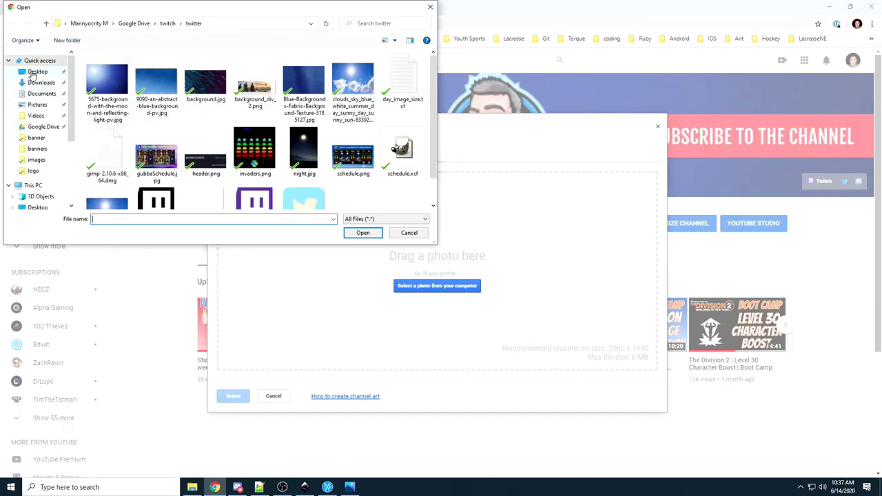
Step: Apply youtubeBanner.png from the Desktop as channel art and reload the page
{"action": "left_click", "coordinate": [38, 72]}
{"action": "double_click", "coordinate": [146, 80]}
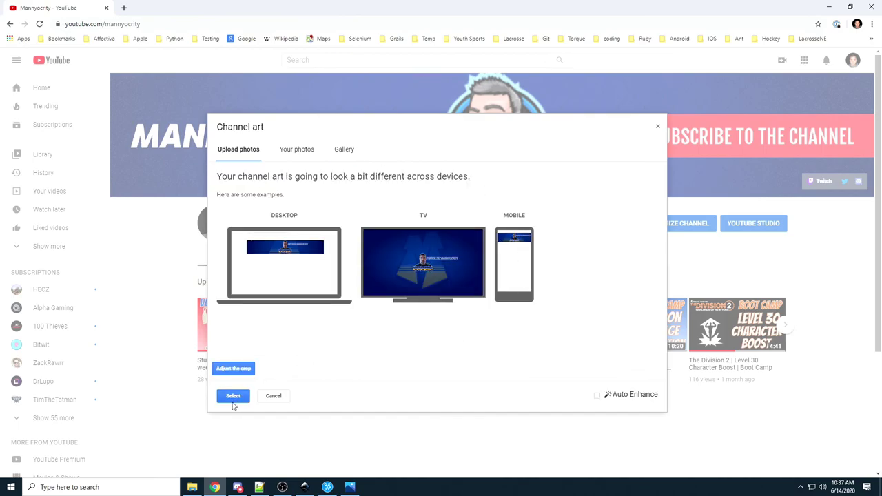
{"action": "left_click", "coordinate": [233, 397]}
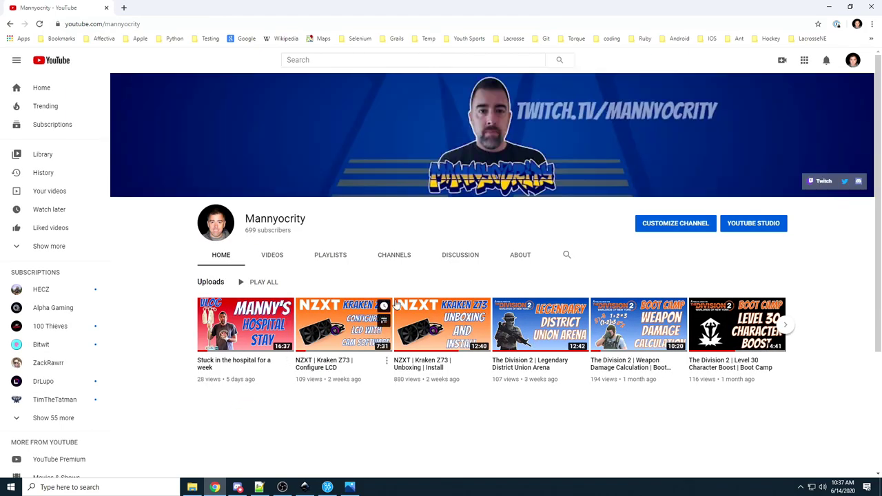
{"action": "left_click", "coordinate": [39, 26]}
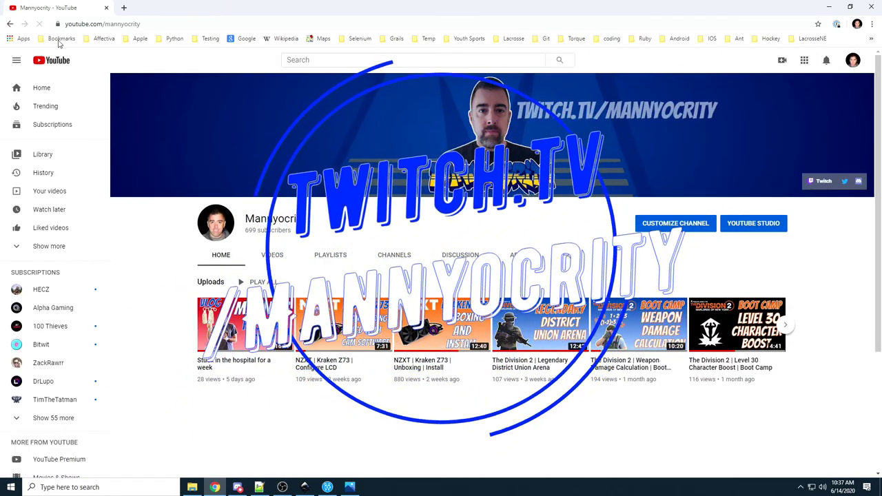